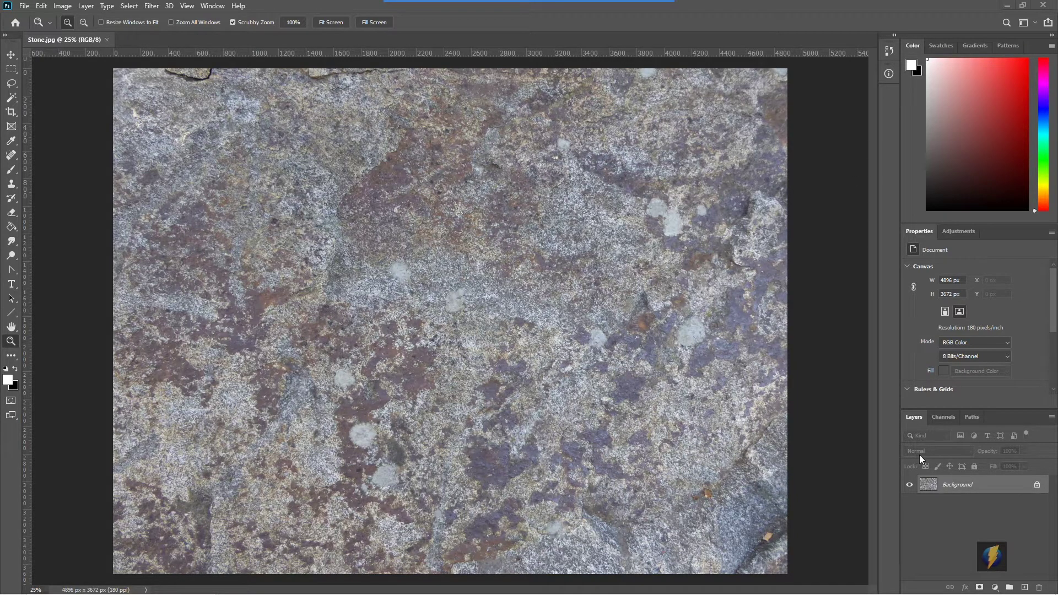
# Apply a Levels adjustment to the stone photo with input levels 33, 0.94 and 237, comparing it with the original.
pyautogui.click(62, 6)
pyautogui.moveTo(68, 35)
pyautogui.click(183, 45)
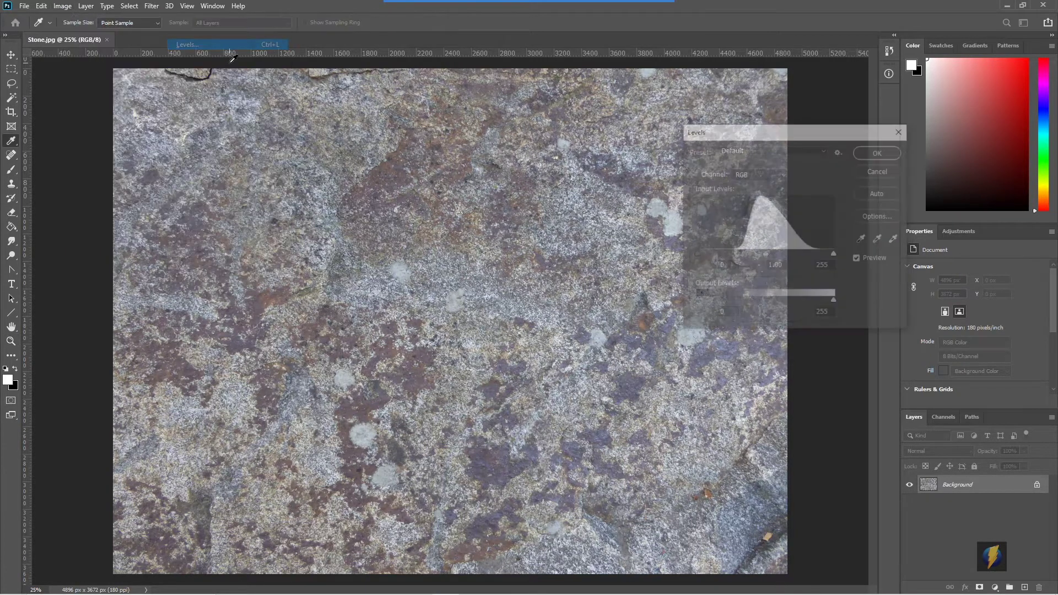
pyautogui.moveTo(696, 254); pyautogui.dragTo(720, 251)
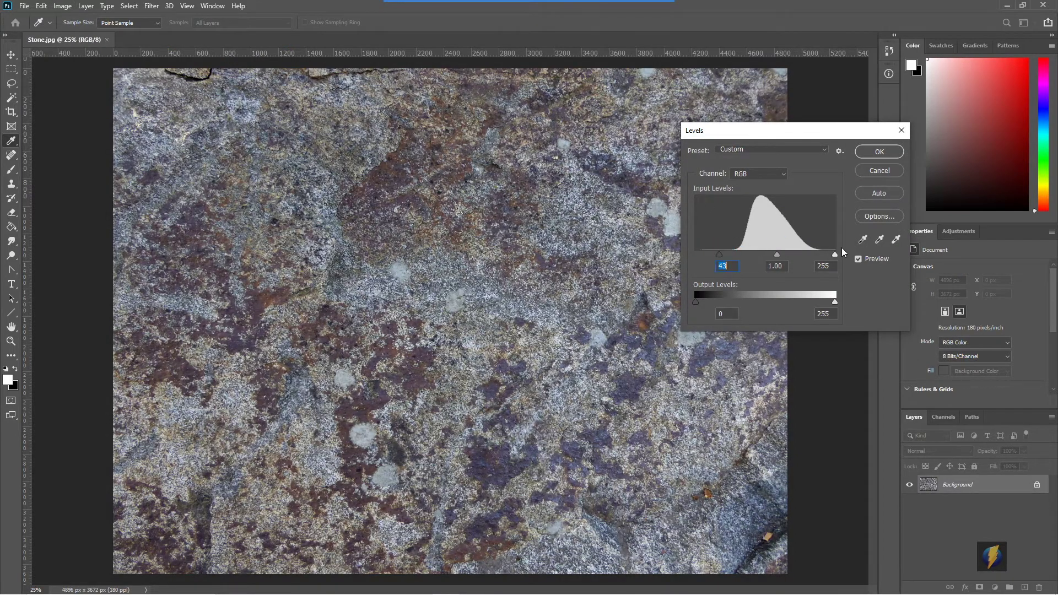
pyautogui.moveTo(835, 254); pyautogui.dragTo(713, 253)
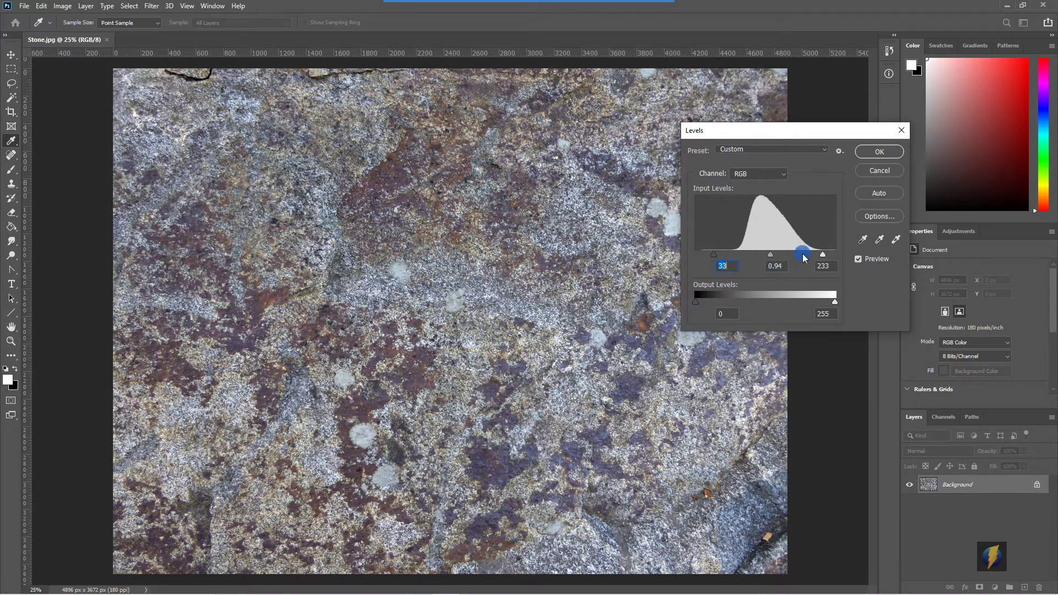
pyautogui.moveTo(822, 254); pyautogui.dragTo(826, 257)
pyautogui.click(859, 259)
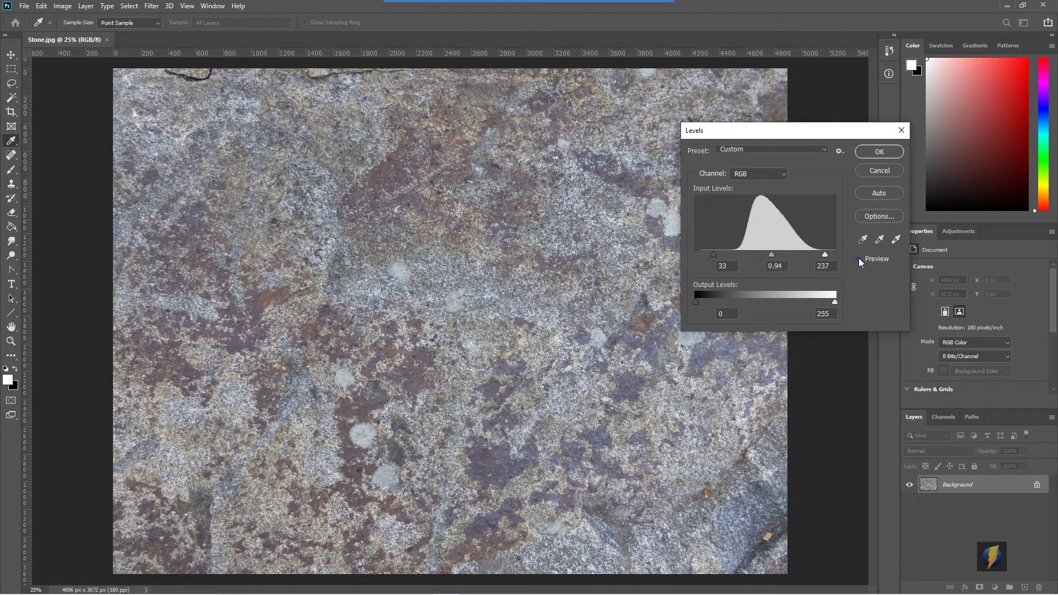
pyautogui.click(859, 259)
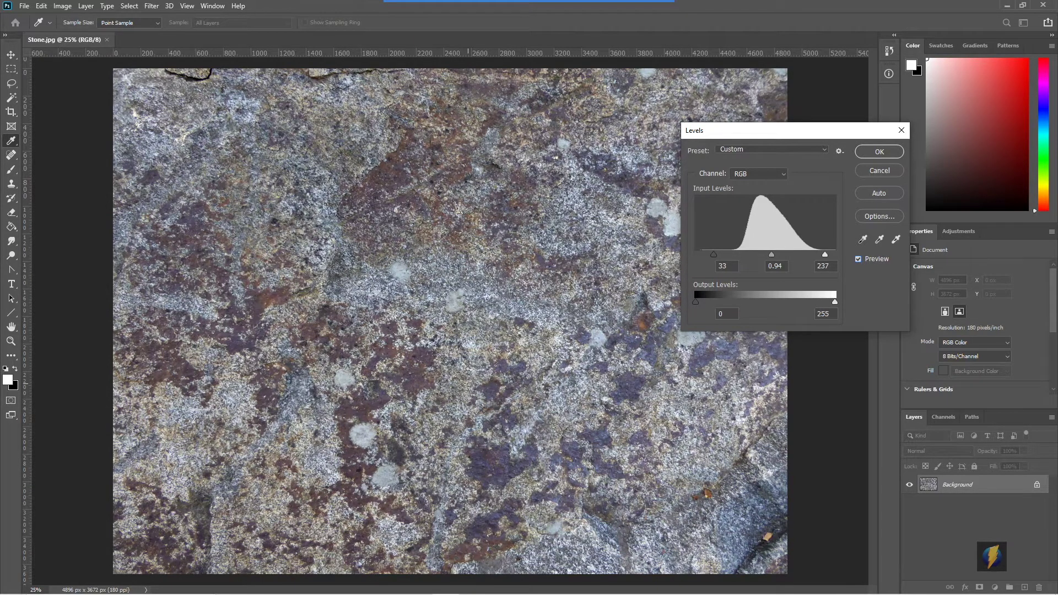
pyautogui.click(878, 153)
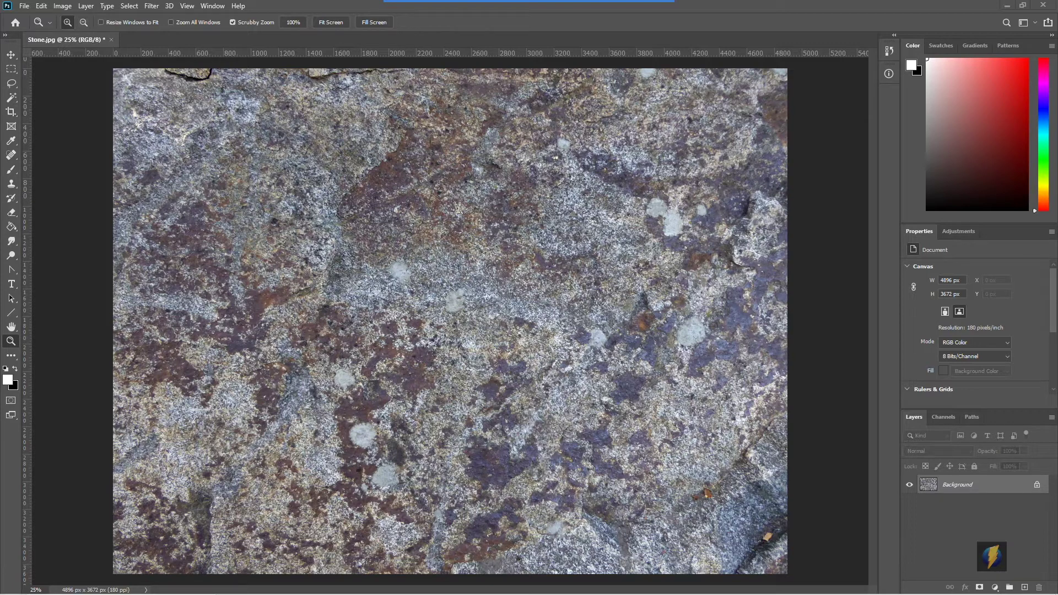
# Create a new 2048 x 2048 px RGB document at 299.999 pixels/inch from the recent custom preset.
pyautogui.click(25, 6)
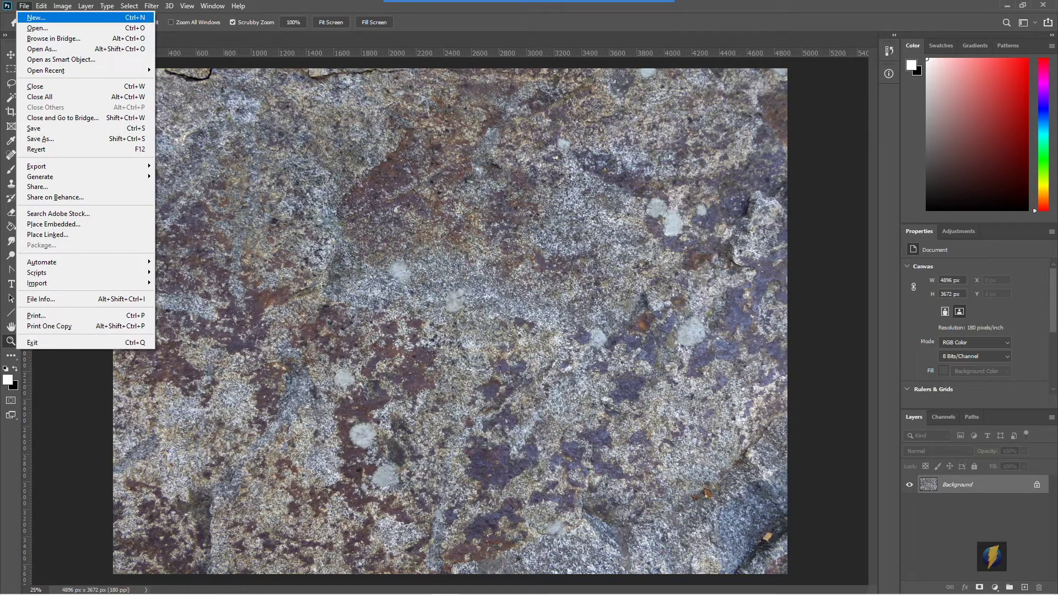
pyautogui.click(28, 17)
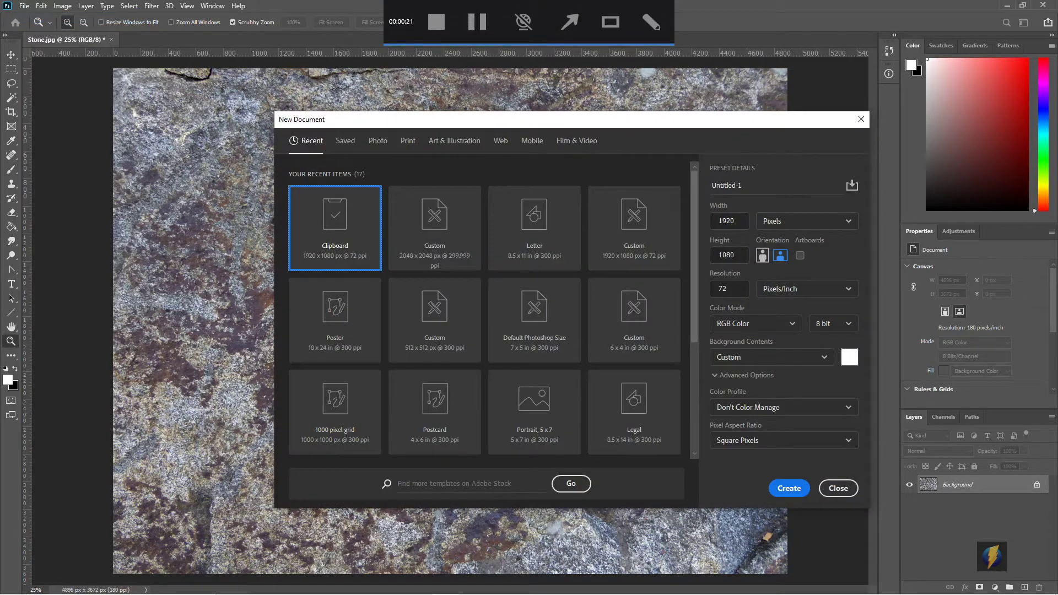
pyautogui.click(432, 220)
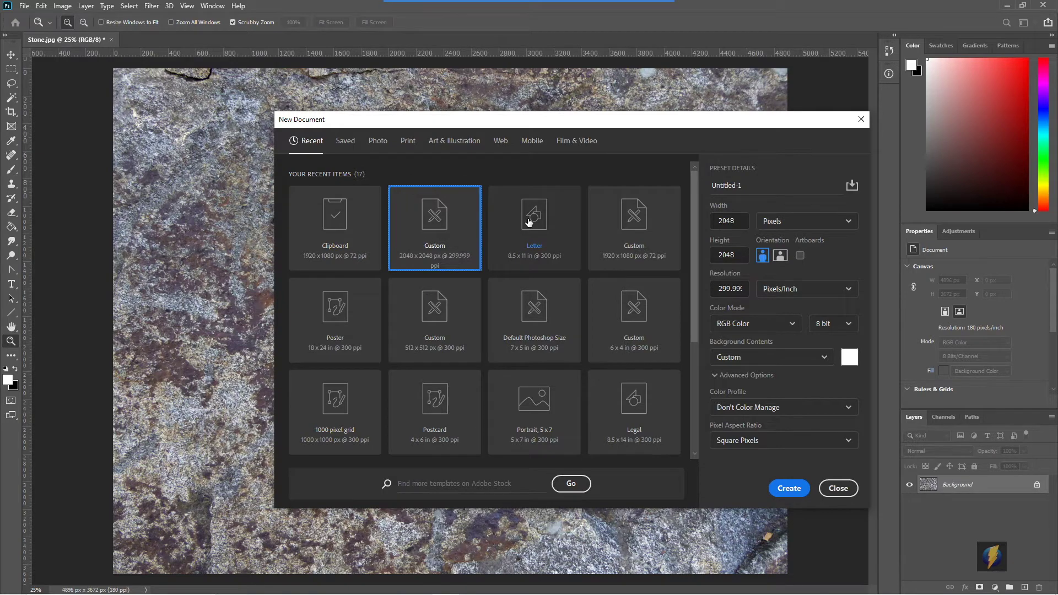
pyautogui.click(810, 489)
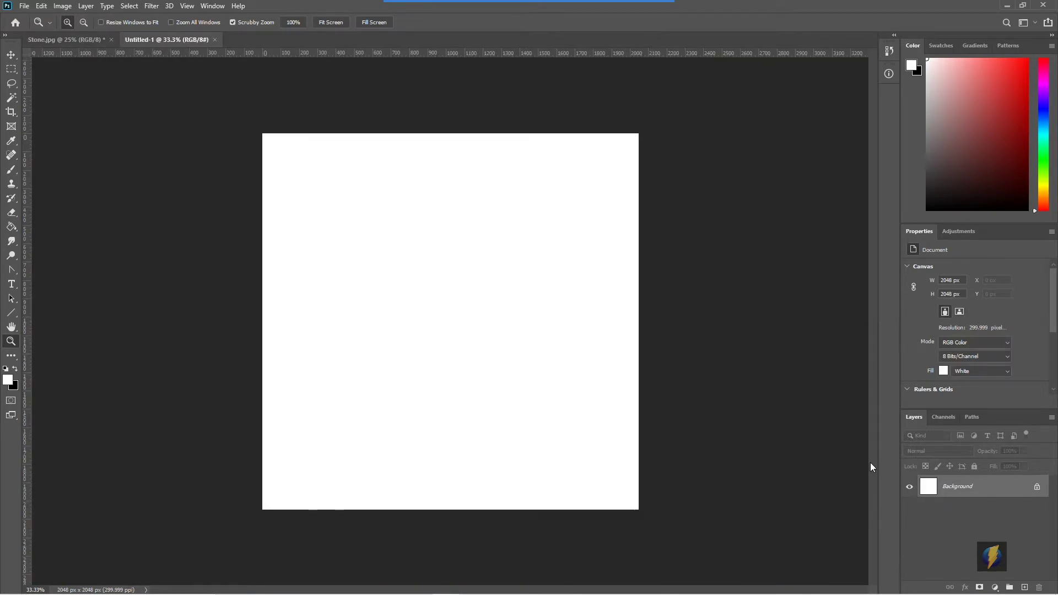
# Copy the stone image into the new document as a layer, dock Stone.jpg again and return to the new document.
pyautogui.moveTo(54, 37); pyautogui.dragTo(543, 99)
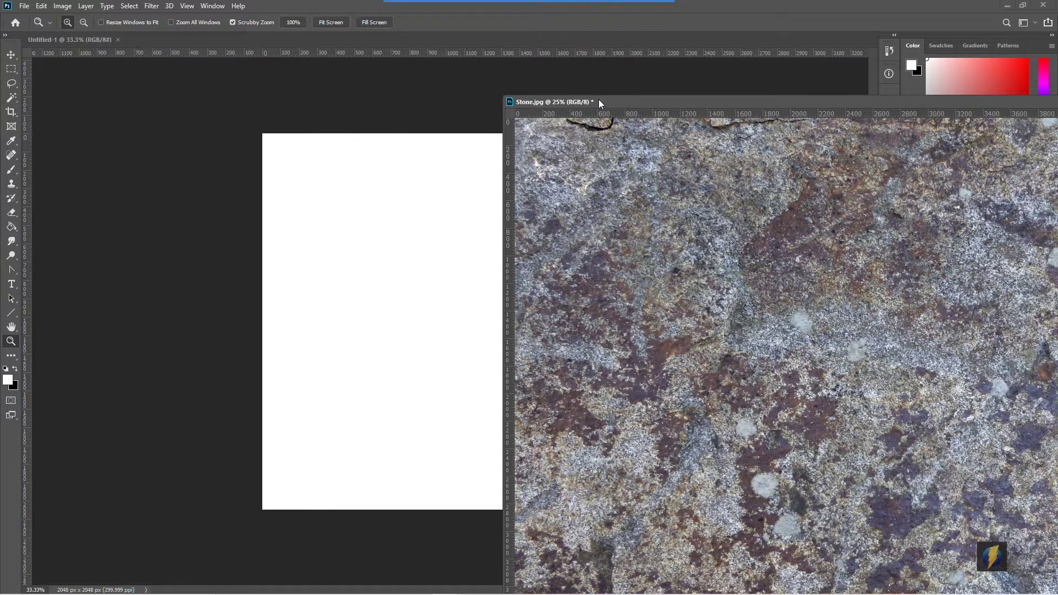
pyautogui.moveTo(598, 101); pyautogui.dragTo(605, 90)
pyautogui.click(11, 55)
pyautogui.moveTo(802, 251); pyautogui.dragTo(401, 278)
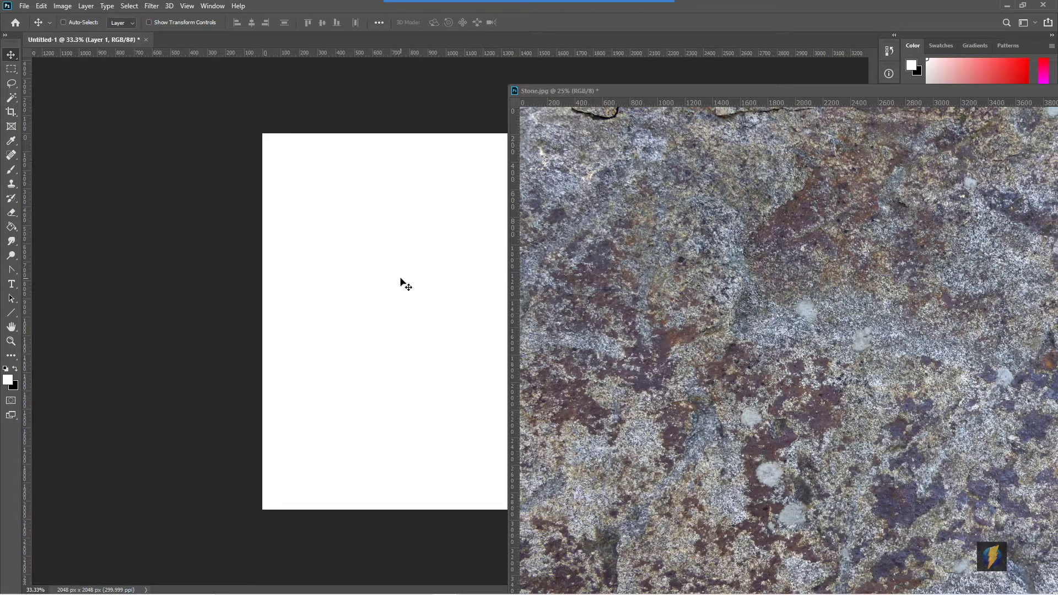
pyautogui.moveTo(572, 91); pyautogui.dragTo(280, 39)
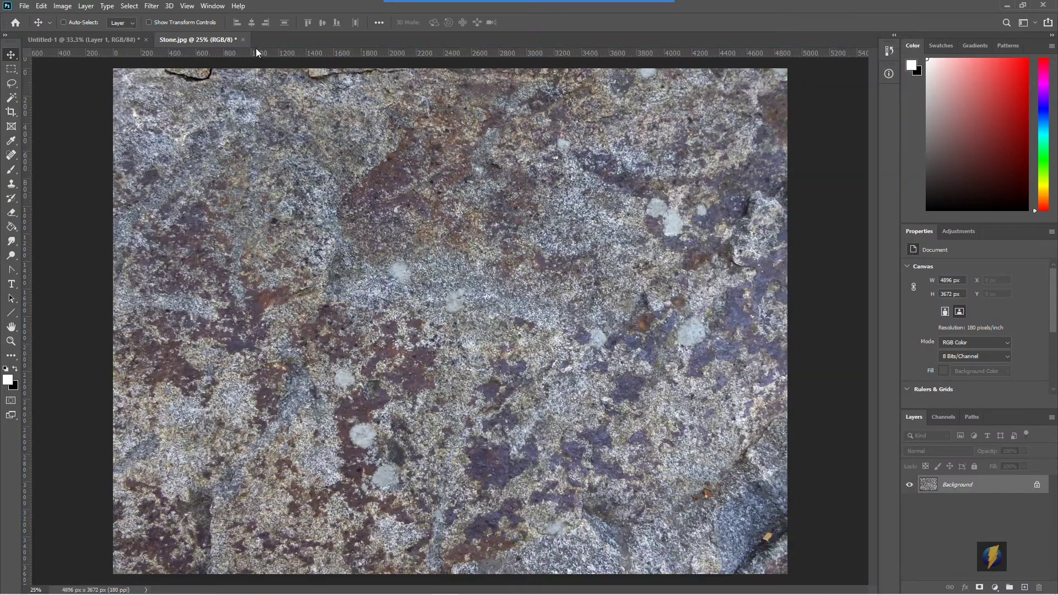
pyautogui.click(96, 39)
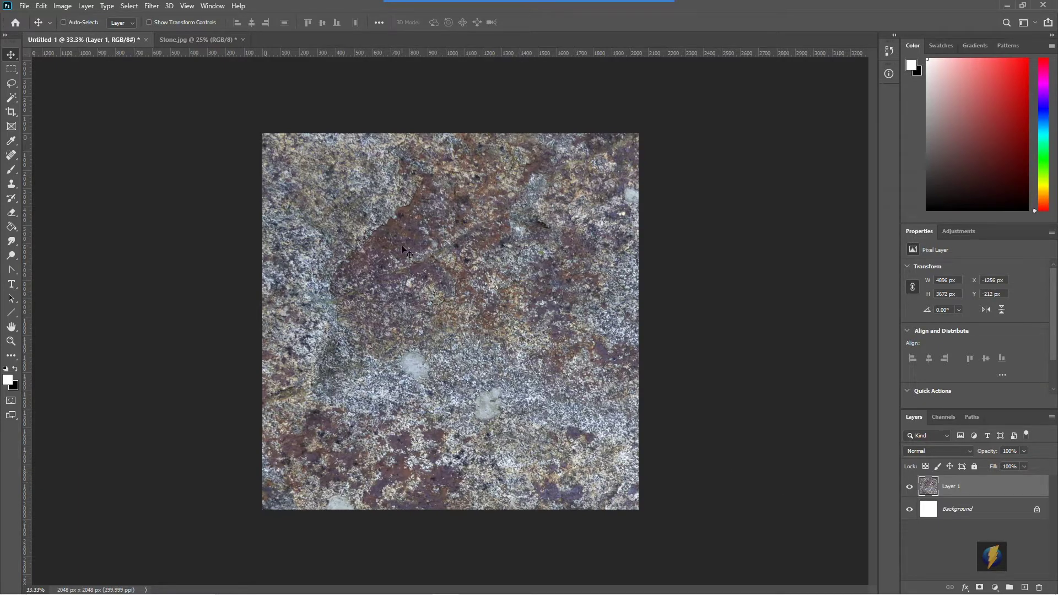
# Reposition the unscaled stone layer to frame different areas of the texture within the canvas.
pyautogui.moveTo(412, 259); pyautogui.dragTo(288, 177)
pyautogui.moveTo(516, 399); pyautogui.dragTo(474, 279)
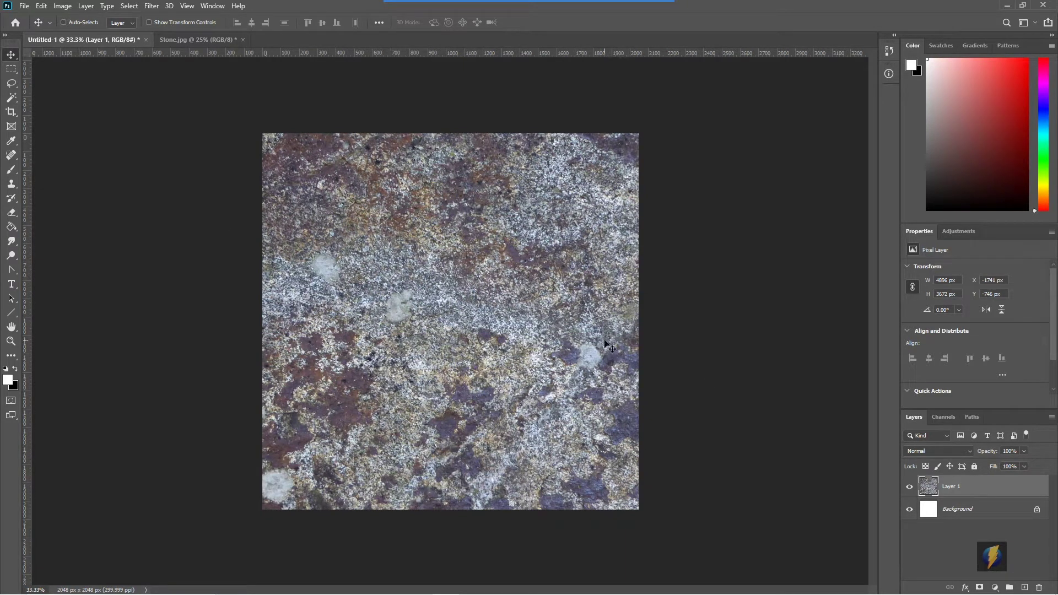
pyautogui.moveTo(429, 264); pyautogui.dragTo(443, 282)
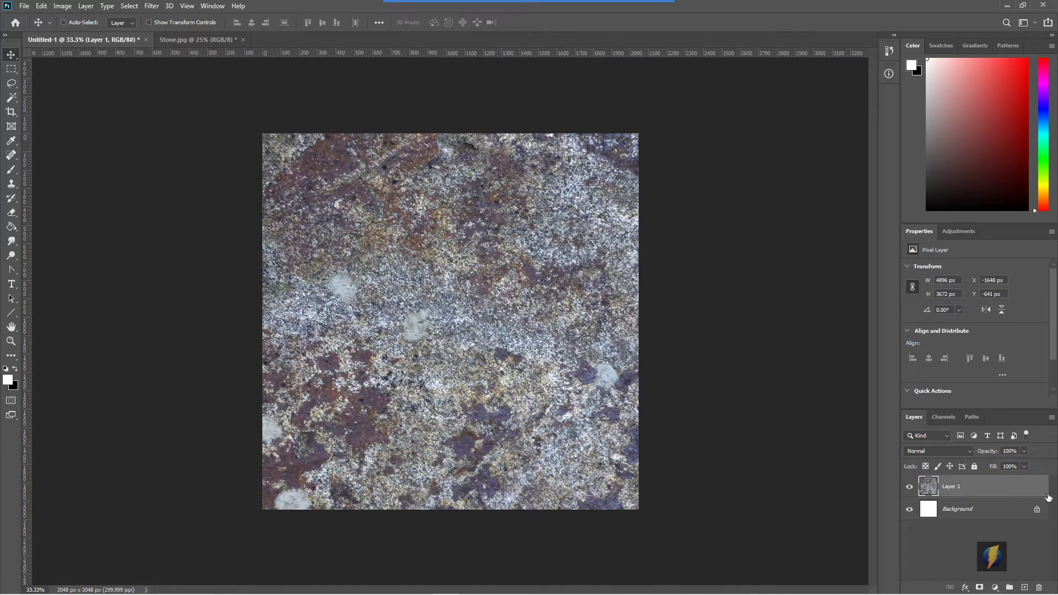
# Scale the stone layer proportionally to about 59.39% and position it to cover the canvas, with its lower edge on the canvas edge.
pyautogui.click(42, 6)
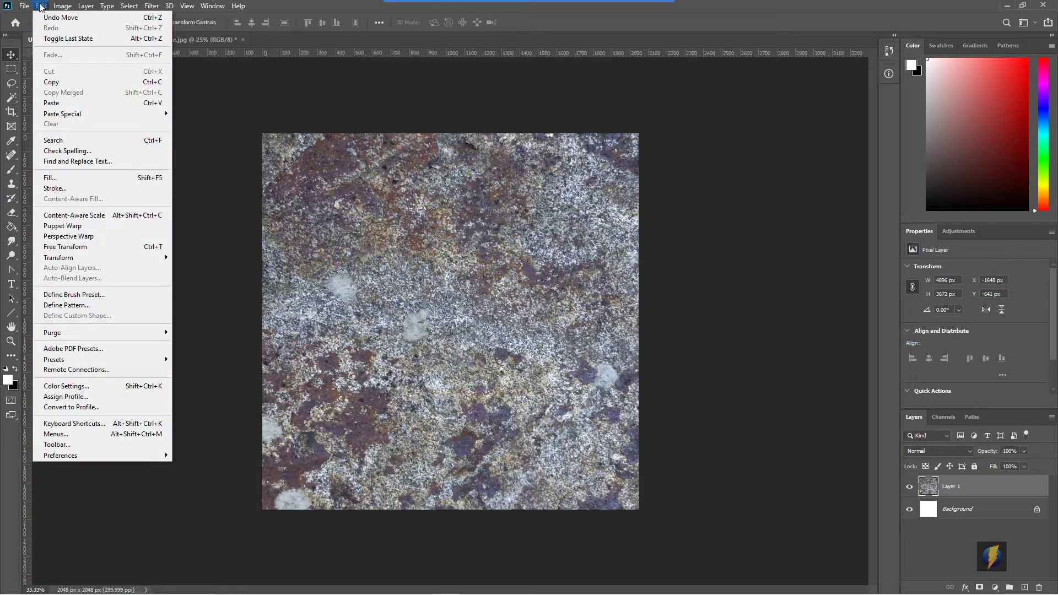
pyautogui.moveTo(60, 257)
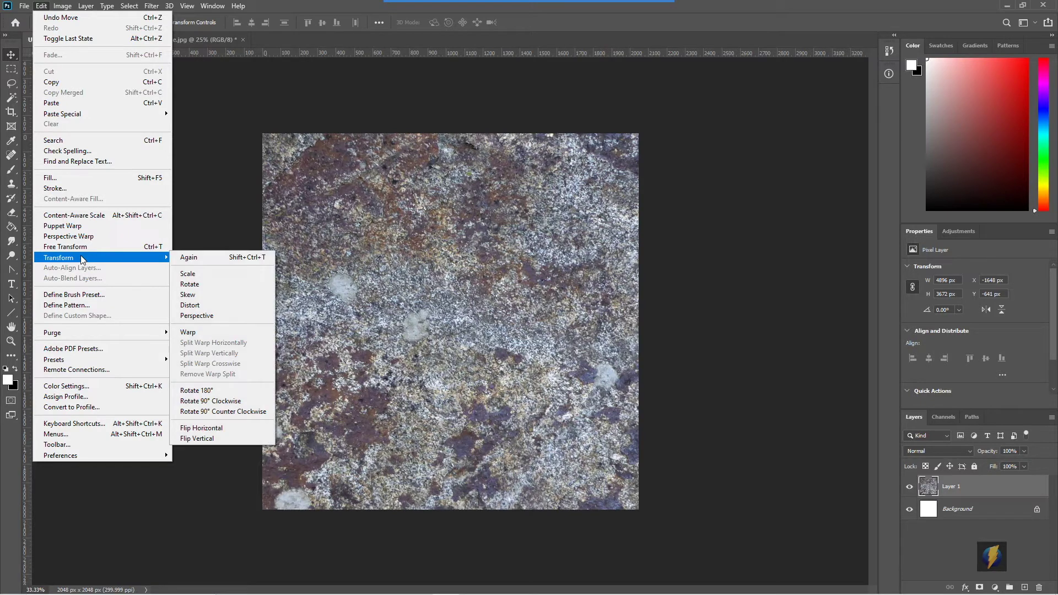
pyautogui.click(194, 273)
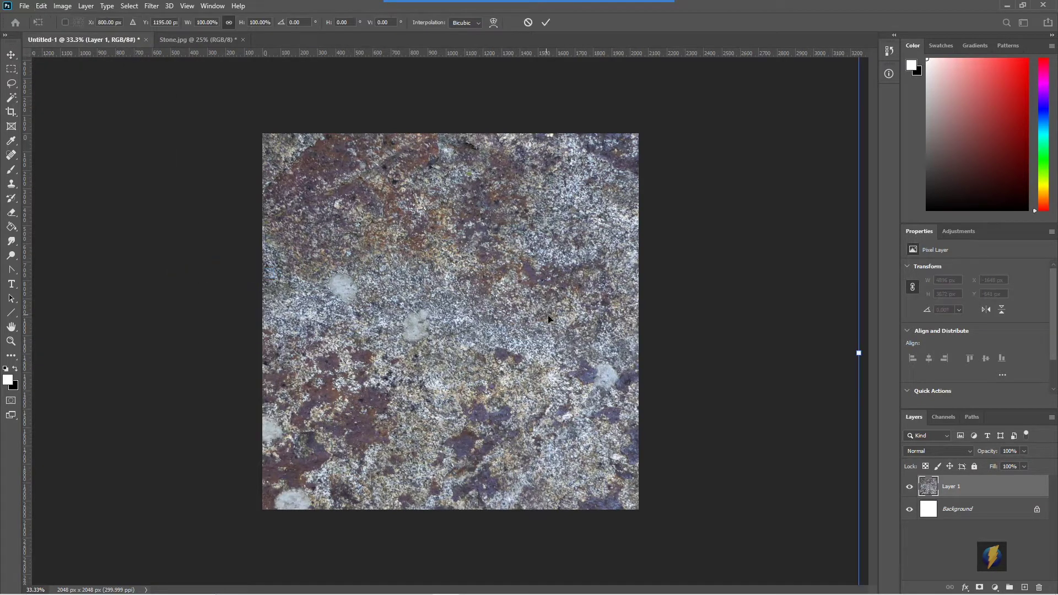
pyautogui.moveTo(859, 353); pyautogui.dragTo(480, 345)
pyautogui.moveTo(334, 313); pyautogui.dragTo(584, 276)
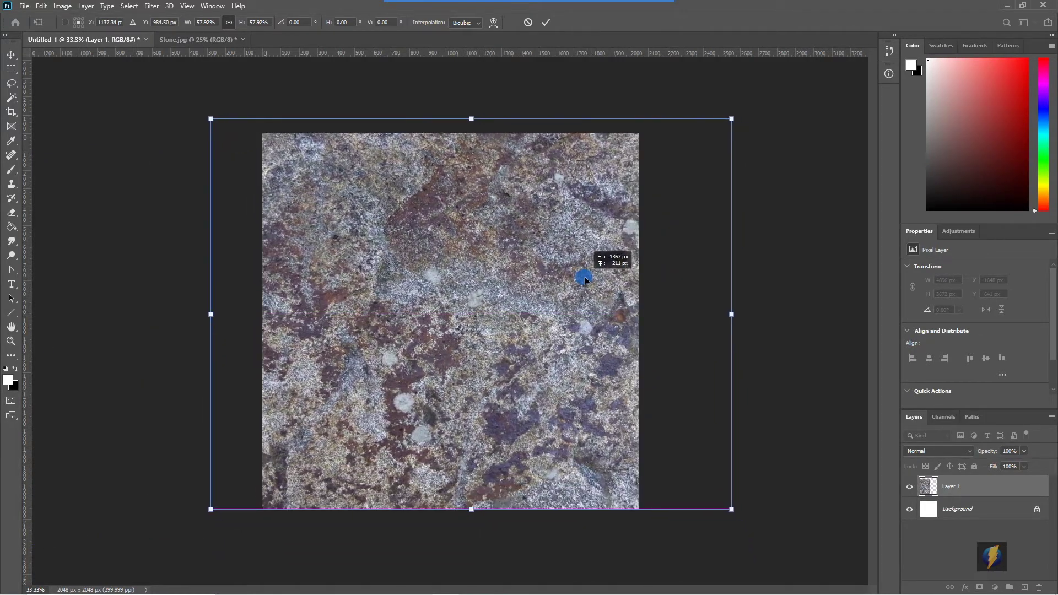
pyautogui.moveTo(731, 510)
pyautogui.mouseDown()
pyautogui.moveTo(764, 531)
pyautogui.moveTo(737, 514)
pyautogui.mouseUp()
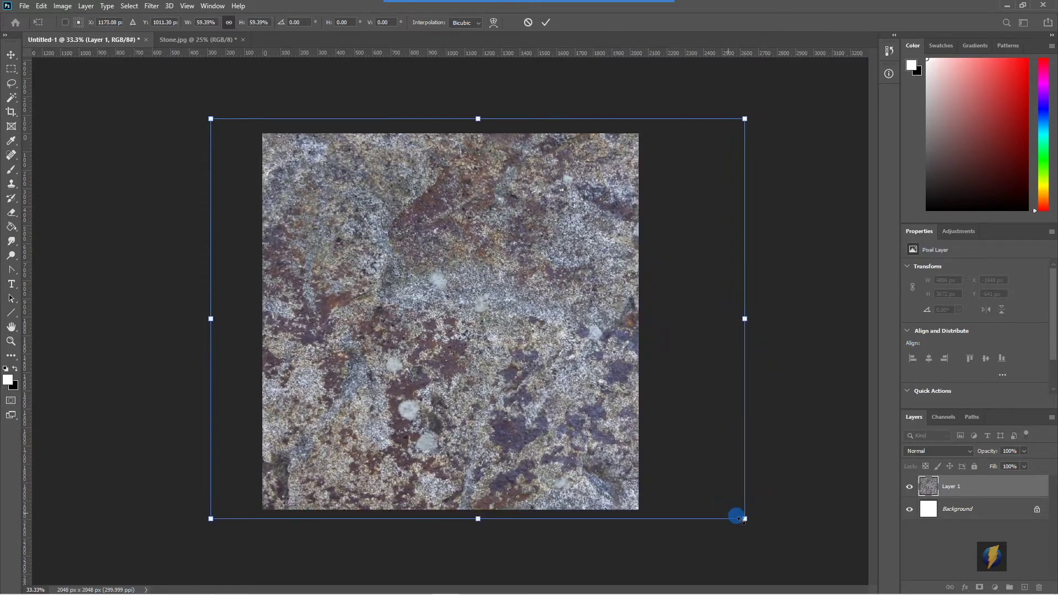
pyautogui.moveTo(538, 408)
pyautogui.mouseDown()
pyautogui.moveTo(432, 398)
pyautogui.moveTo(602, 400)
pyautogui.moveTo(555, 399)
pyautogui.mouseUp()
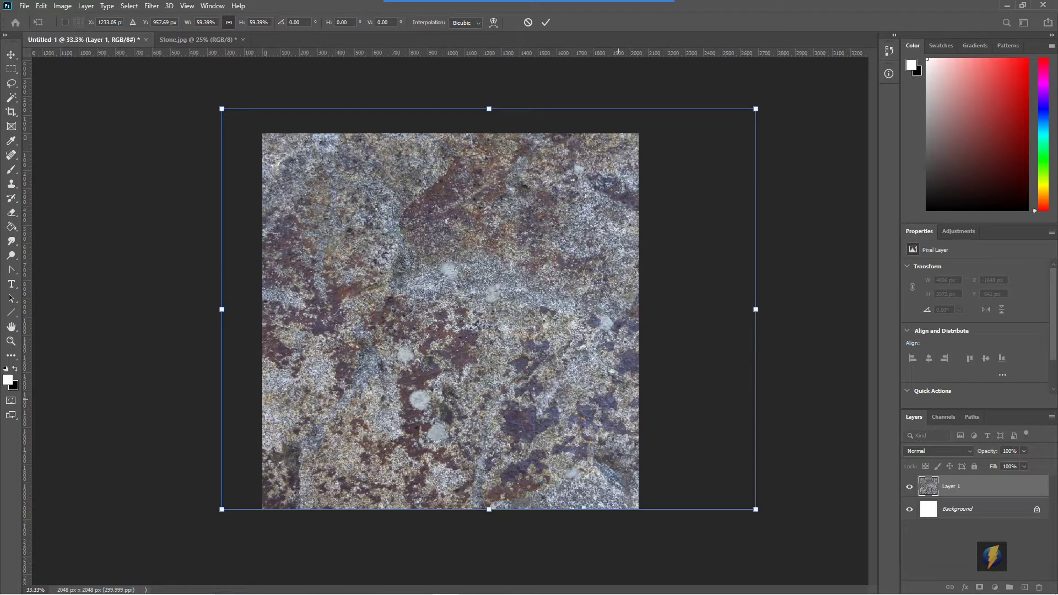
pyautogui.press('Return')
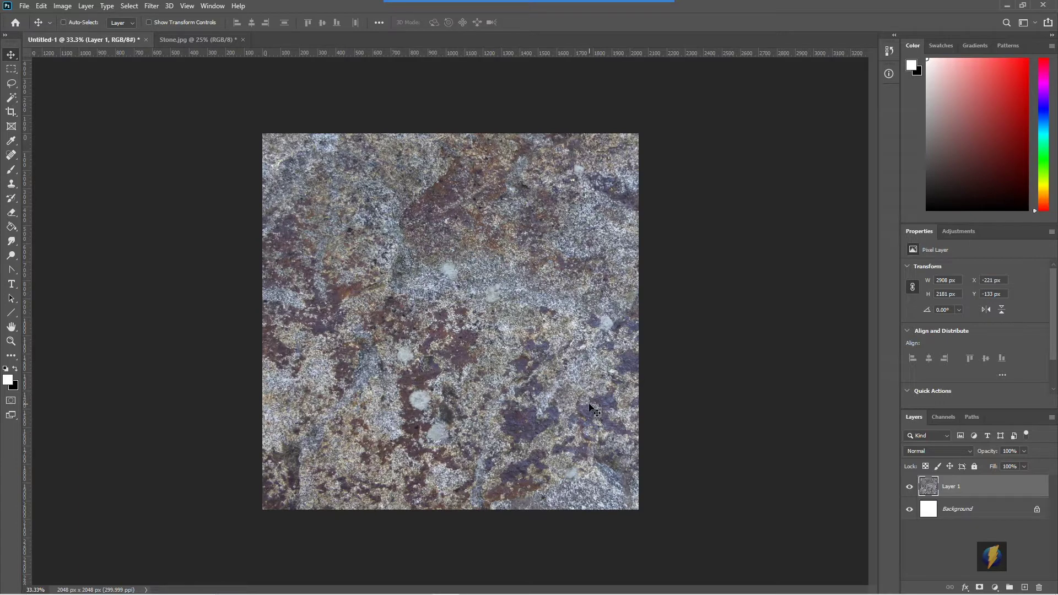
pyautogui.moveTo(564, 338)
pyautogui.mouseDown()
pyautogui.moveTo(522, 342)
pyautogui.moveTo(568, 337)
pyautogui.mouseUp()
pyautogui.click(570, 23)
pyautogui.moveTo(282, 78)
pyautogui.mouseDown()
pyautogui.moveTo(44, 108)
pyautogui.moveTo(40, 118)
pyautogui.mouseUp()
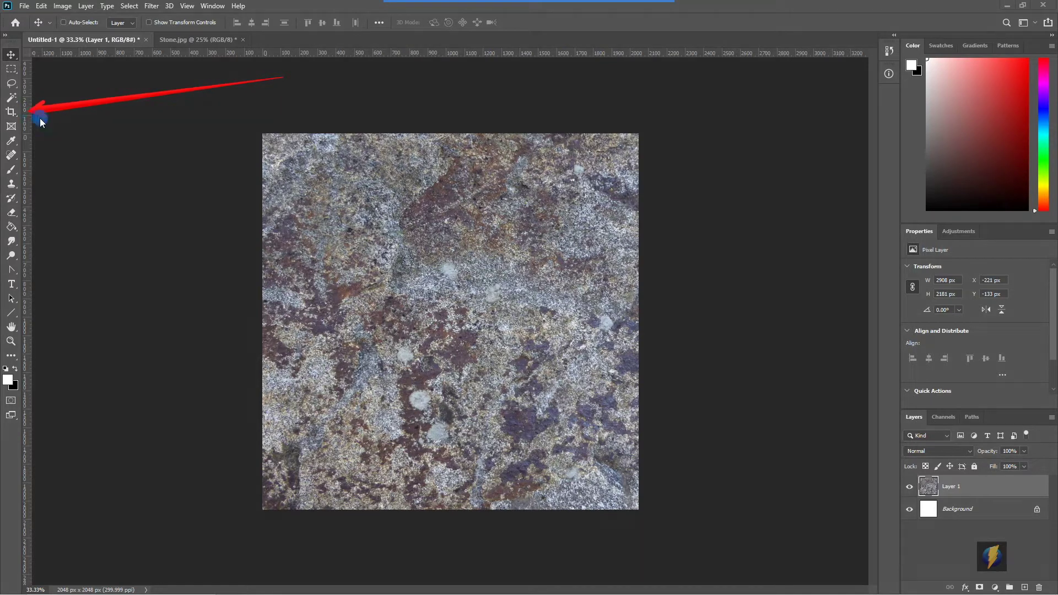
# Crop the stone layer to the existing 2048 x 2048 px canvas bounds with cropped pixels deleted, and return to the Move tool.
pyautogui.click(10, 112)
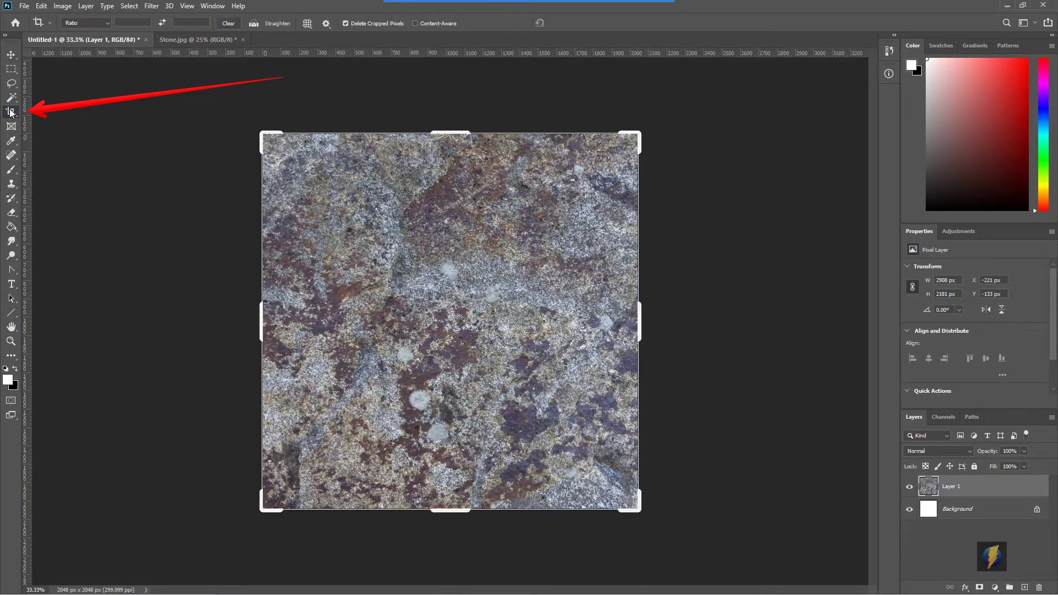
pyautogui.click(819, 232)
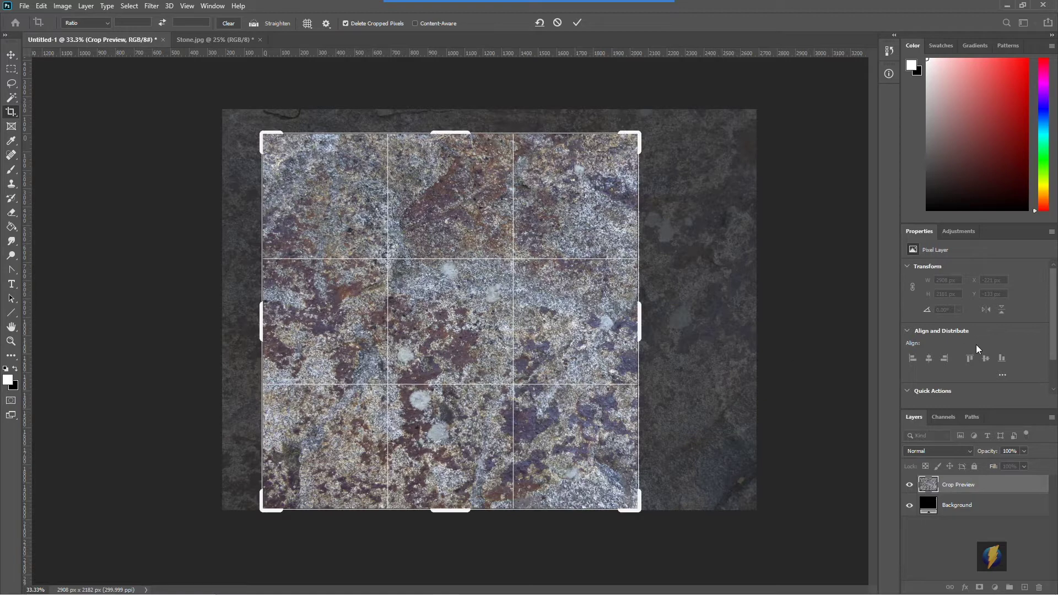
pyautogui.press('Return')
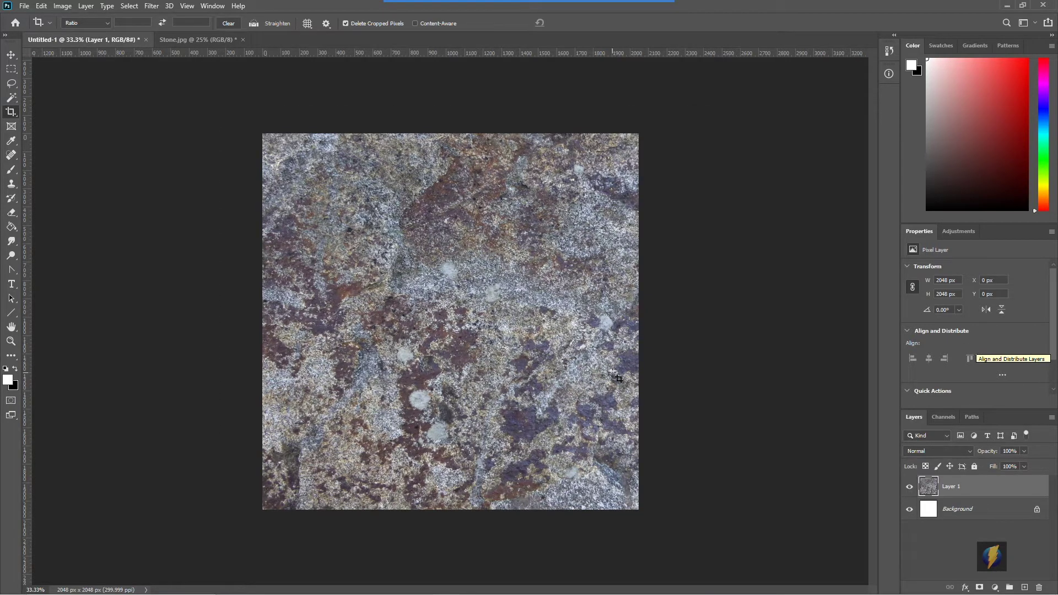
pyautogui.press('v')
pyautogui.moveTo(592, 248)
pyautogui.mouseDown()
pyautogui.moveTo(555, 248)
pyautogui.moveTo(755, 259)
pyautogui.moveTo(574, 231)
pyautogui.moveTo(568, 156)
pyautogui.moveTo(564, 239)
pyautogui.moveTo(596, 249)
pyautogui.mouseUp()
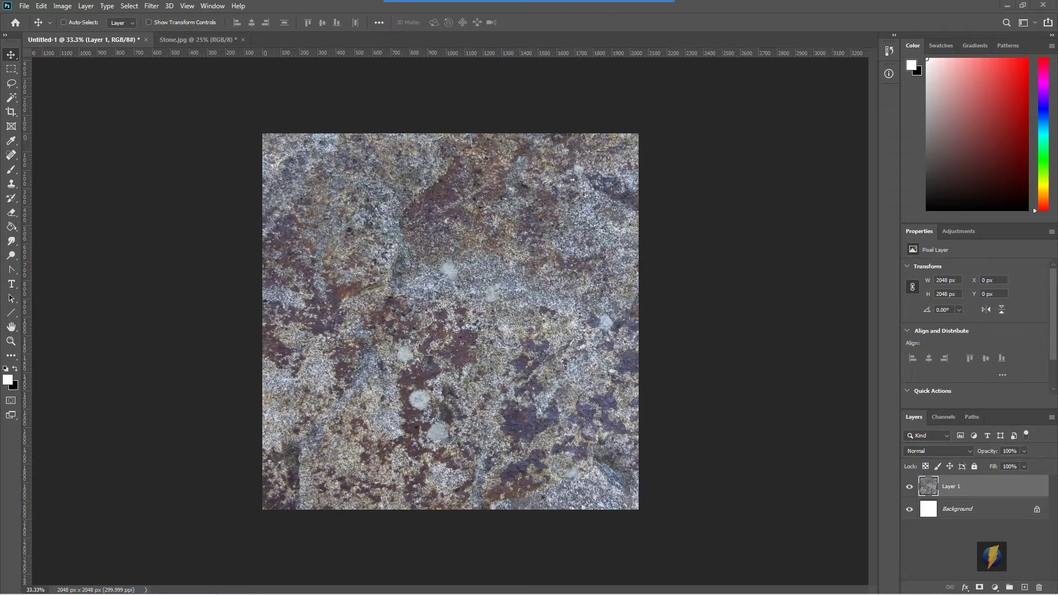
# Apply the Offset filter to the stone layer with 1024 pixels horizontally and 1024 pixels vertically, using Wrap Around.
pyautogui.click(152, 5)
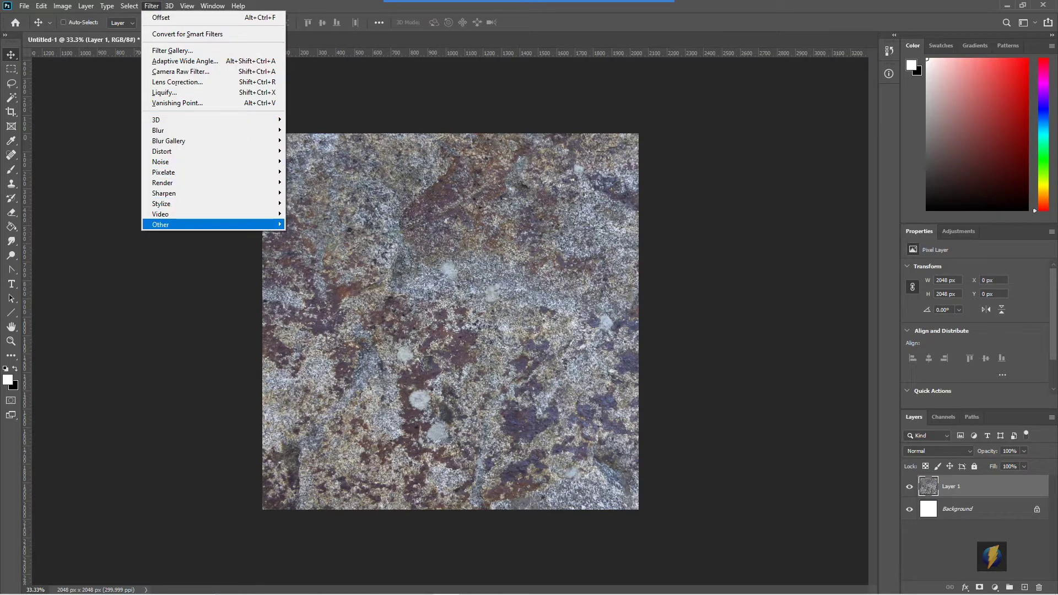
pyautogui.moveTo(165, 224)
pyautogui.click(305, 276)
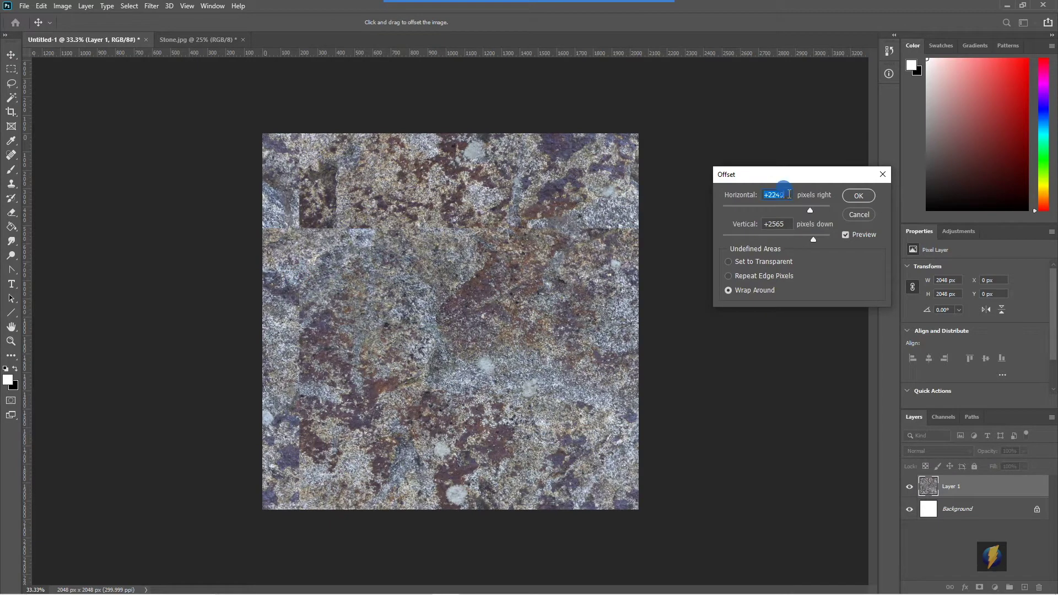
pyautogui.write('102')
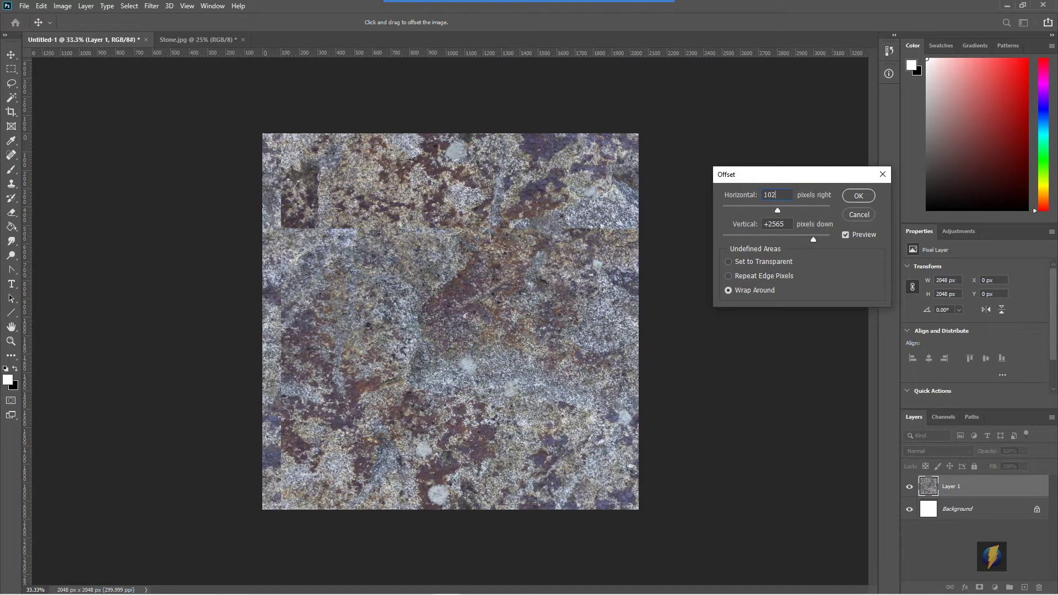
pyautogui.write('4')
pyautogui.click(777, 225)
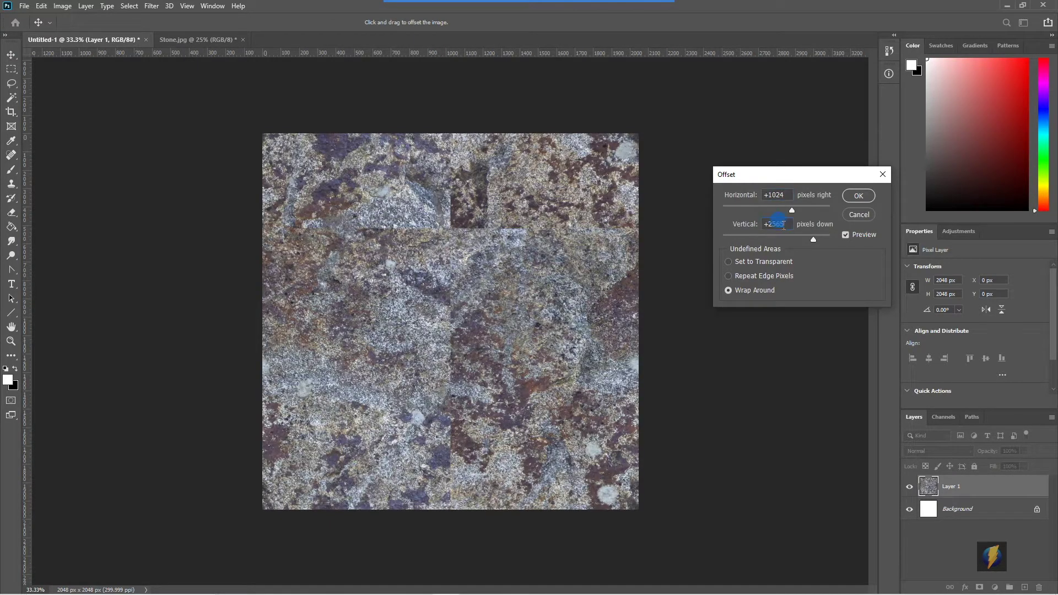
pyautogui.write('1024')
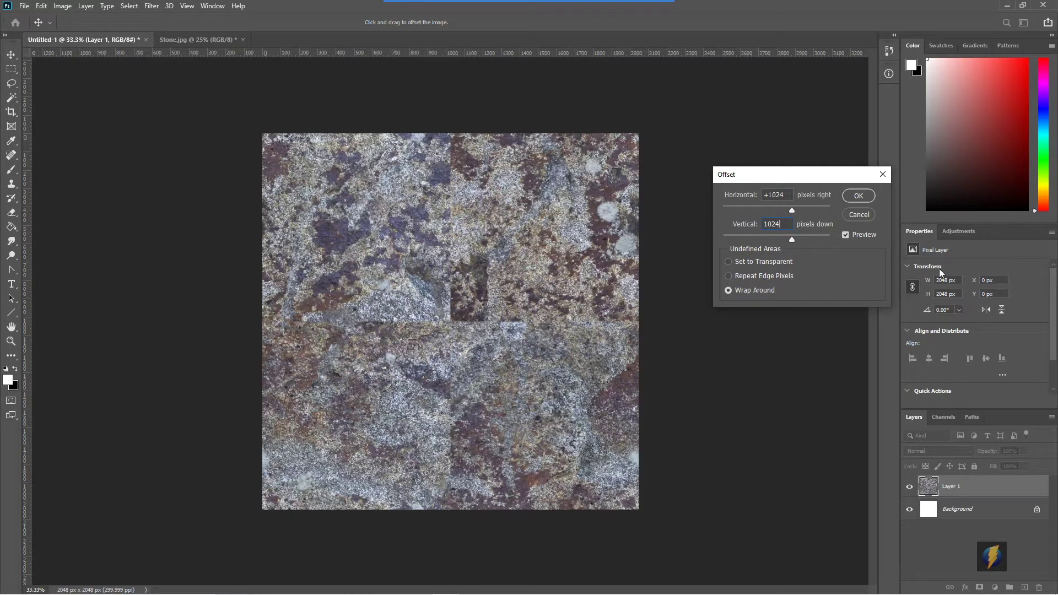
pyautogui.click(870, 196)
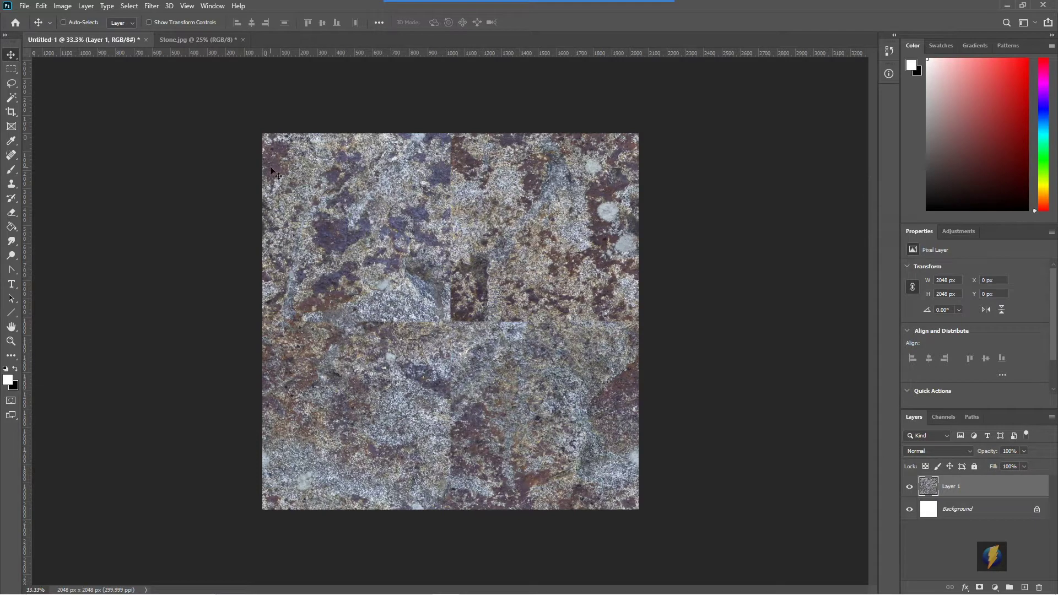
pyautogui.click(562, 26)
pyautogui.moveTo(739, 125)
pyautogui.mouseDown()
pyautogui.moveTo(454, 144)
pyautogui.moveTo(446, 496)
pyautogui.moveTo(567, 303)
pyautogui.moveTo(623, 312)
pyautogui.moveTo(302, 306)
pyautogui.moveTo(686, 322)
pyautogui.mouseUp()
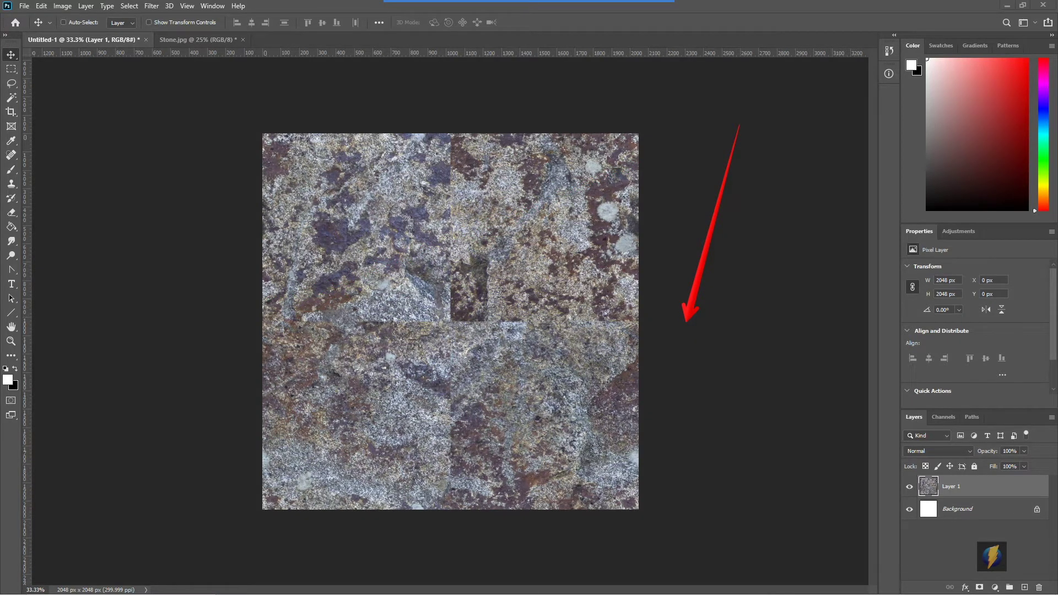
pyautogui.press('Escape')
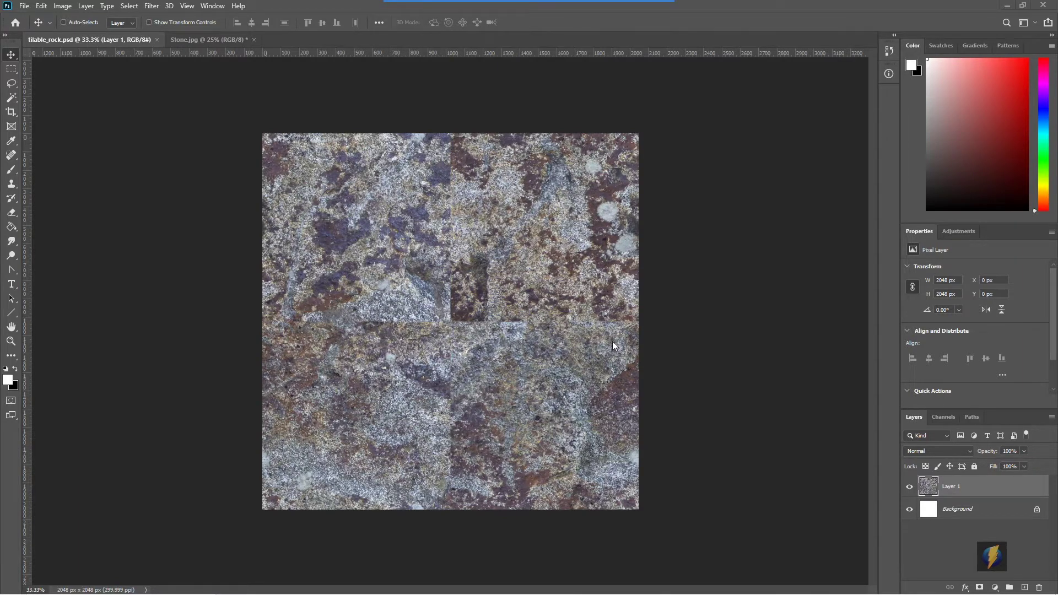
pyautogui.moveTo(511, 2)
pyautogui.click(572, 23)
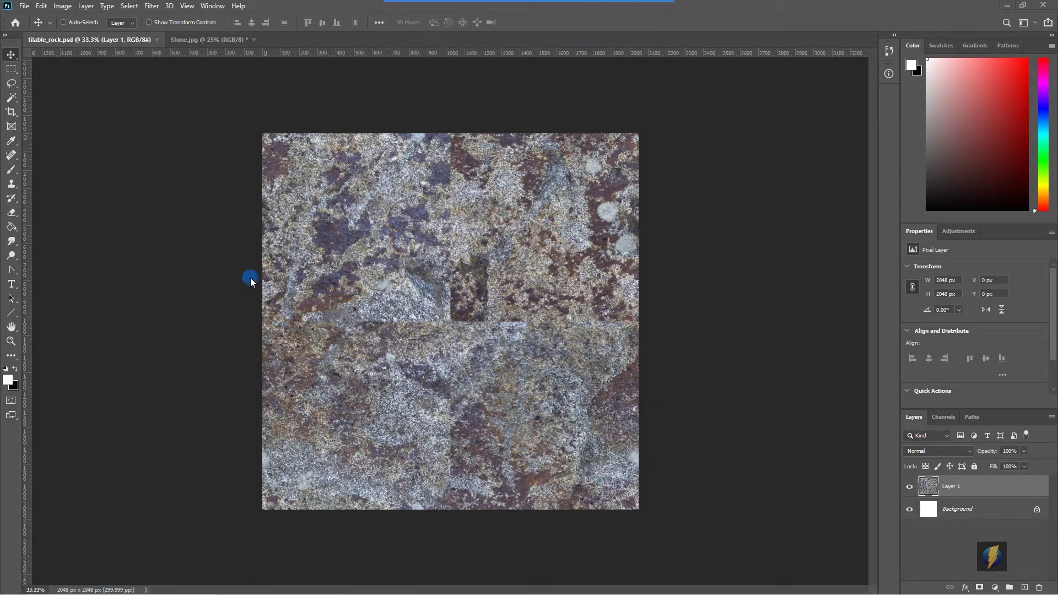
pyautogui.moveTo(250, 280); pyautogui.dragTo(17, 187)
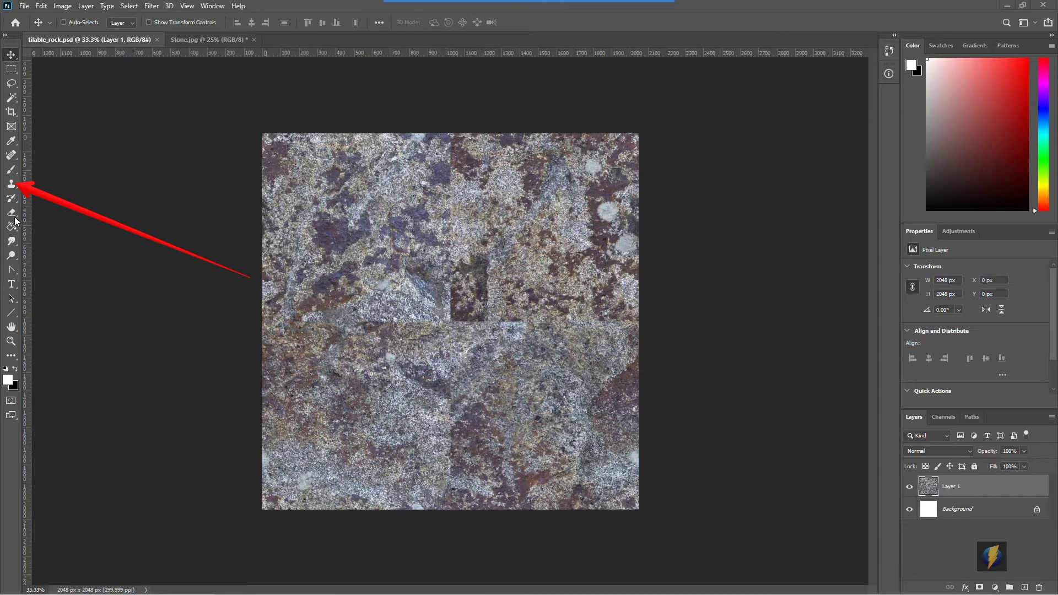
# Choose the Clone Stamp tool and set its soft round brush to 200 px size and 0% hardness.
pyautogui.click(11, 185)
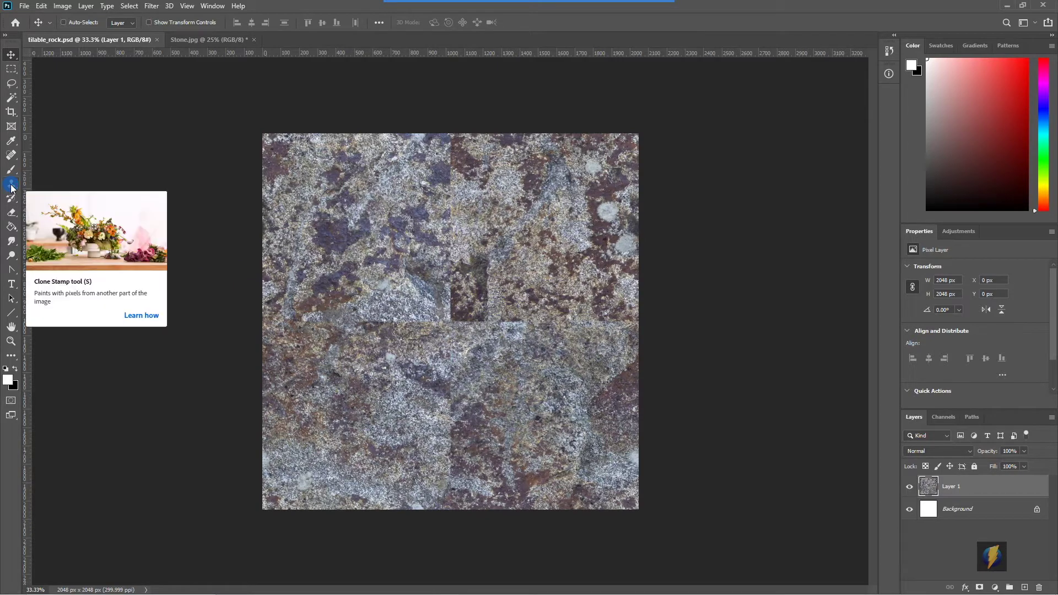
pyautogui.click(11, 186)
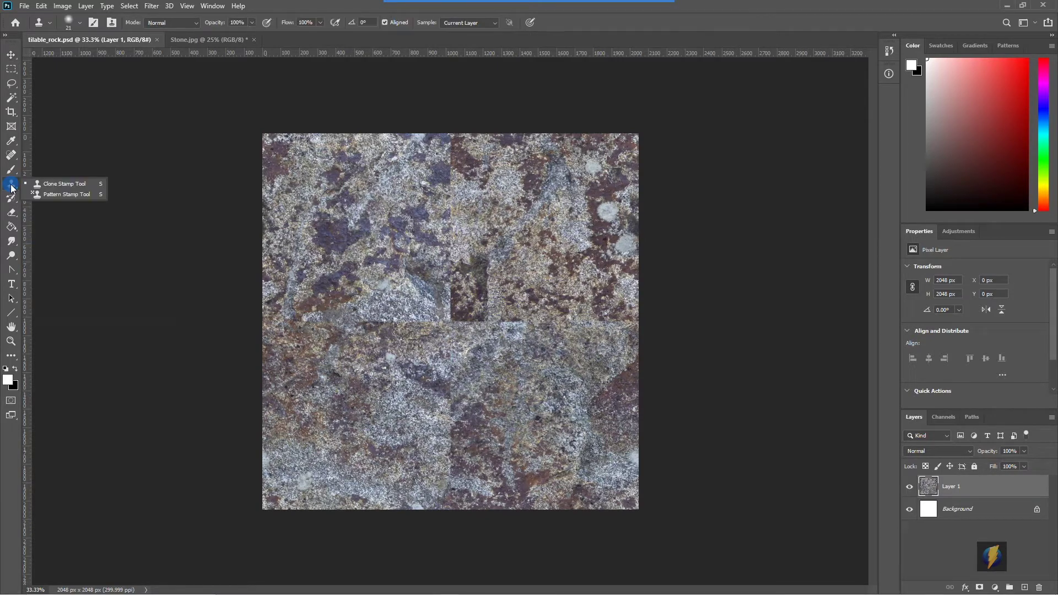
pyautogui.click(49, 187)
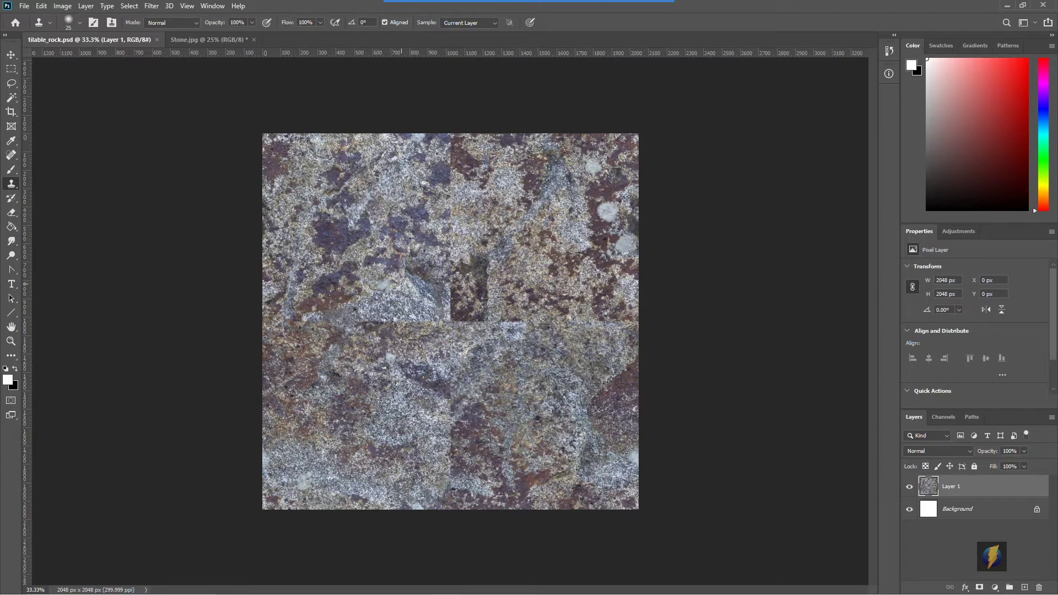
pyautogui.press(']')
pyautogui.press(']')
pyautogui.press(']')
pyautogui.press(']')
pyautogui.press(']')
pyautogui.press(']')
pyautogui.press(']')
pyautogui.press(']')
pyautogui.press(']')
pyautogui.press(']')
pyautogui.click(80, 23)
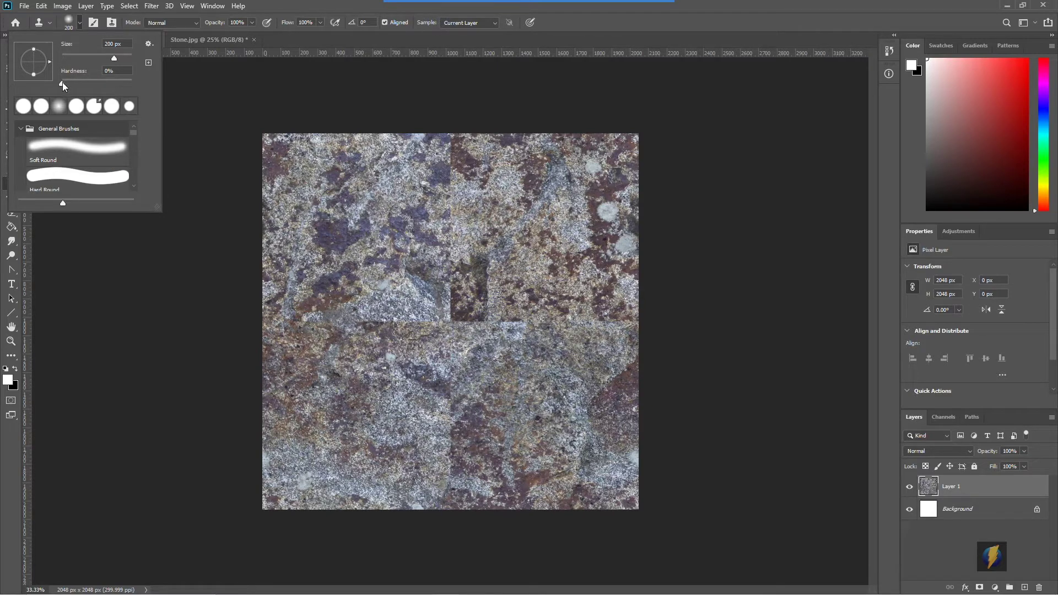
pyautogui.moveTo(61, 81)
pyautogui.mouseDown()
pyautogui.moveTo(123, 84)
pyautogui.moveTo(47, 87)
pyautogui.moveTo(167, 95)
pyautogui.moveTo(46, 87)
pyautogui.mouseUp()
pyautogui.click(369, 94)
pyautogui.click(529, 232)
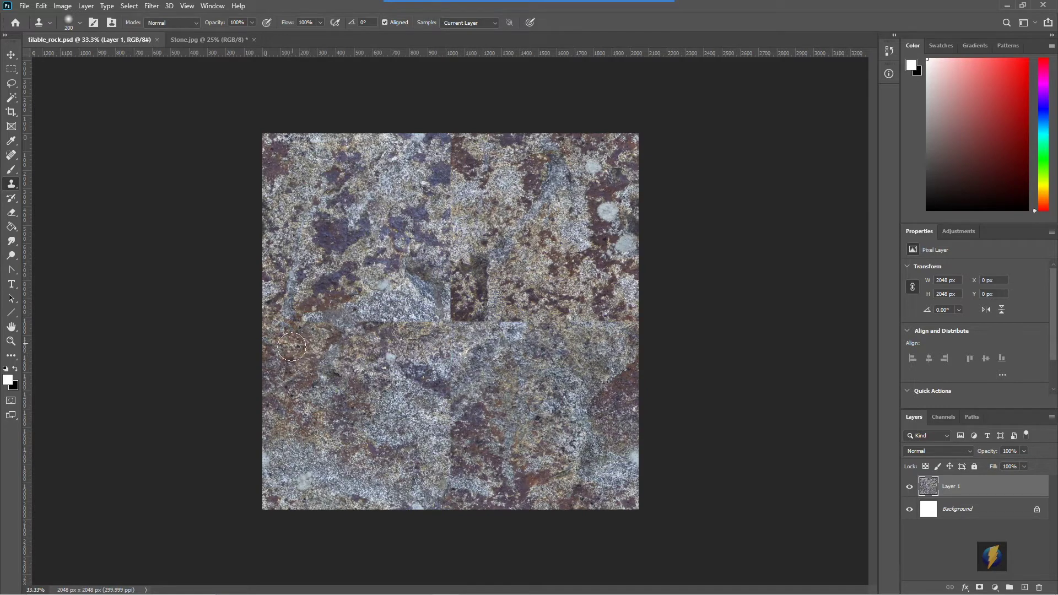
# Clone stone texture sampled from clean areas over the vertical seam, from the upper edge through the centre into the lower half.
pyautogui.moveTo(429, 192)
pyautogui.mouseDown()
pyautogui.moveTo(306, 330)
pyautogui.moveTo(314, 336)
pyautogui.moveTo(331, 233)
pyautogui.moveTo(359, 184)
pyautogui.mouseUp()
pyautogui.keyDown('alt'); pyautogui.click(304, 350); pyautogui.keyUp('alt')
pyautogui.moveTo(449, 147)
pyautogui.mouseDown()
pyautogui.moveTo(460, 173)
pyautogui.moveTo(443, 183)
pyautogui.moveTo(462, 190)
pyautogui.moveTo(443, 200)
pyautogui.moveTo(460, 210)
pyautogui.moveTo(400, 235)
pyautogui.moveTo(478, 247)
pyautogui.moveTo(495, 266)
pyautogui.moveTo(441, 260)
pyautogui.moveTo(465, 275)
pyautogui.moveTo(397, 297)
pyautogui.moveTo(445, 293)
pyautogui.moveTo(451, 300)
pyautogui.moveTo(436, 302)
pyautogui.moveTo(448, 305)
pyautogui.moveTo(450, 286)
pyautogui.moveTo(461, 318)
pyautogui.mouseUp()
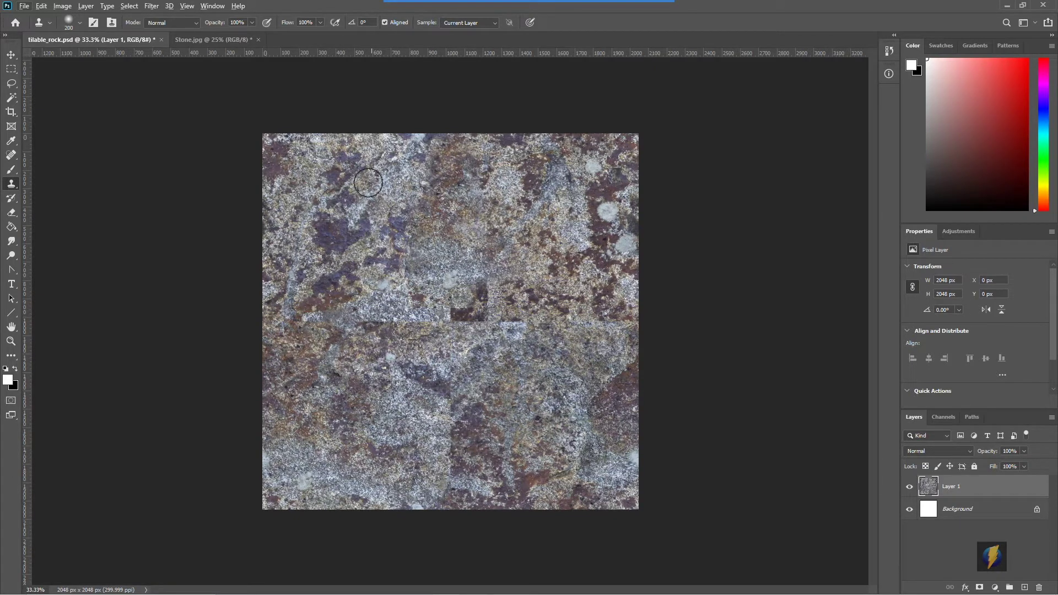
pyautogui.keyDown('alt'); pyautogui.click(310, 148); pyautogui.keyUp('alt')
pyautogui.moveTo(432, 292)
pyautogui.mouseDown()
pyautogui.moveTo(453, 318)
pyautogui.moveTo(442, 348)
pyautogui.moveTo(465, 363)
pyautogui.moveTo(433, 373)
pyautogui.moveTo(459, 401)
pyautogui.moveTo(427, 410)
pyautogui.moveTo(446, 419)
pyautogui.moveTo(451, 447)
pyautogui.moveTo(431, 460)
pyautogui.moveTo(445, 457)
pyautogui.mouseUp()
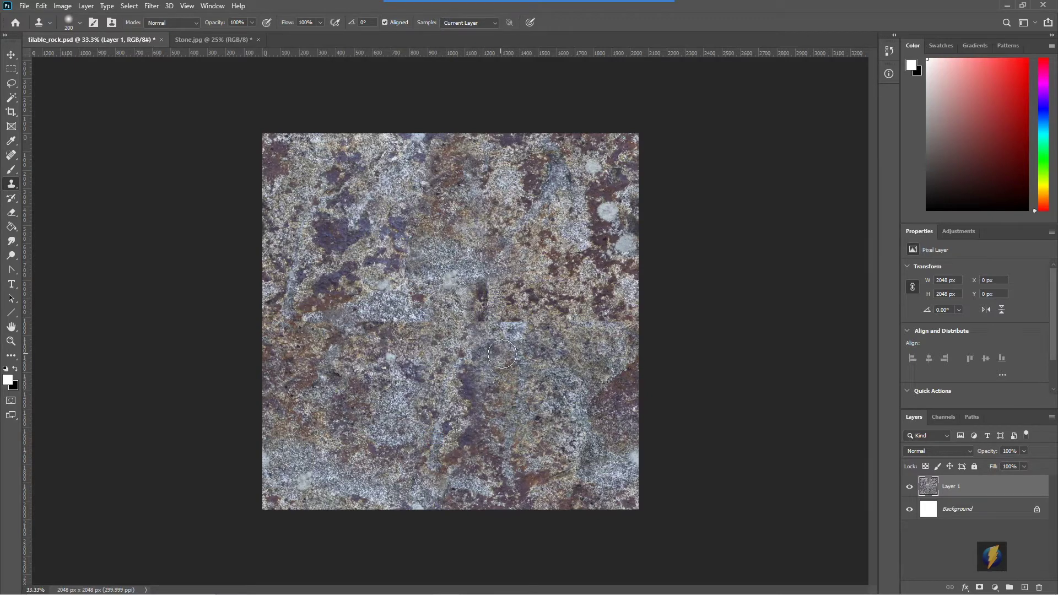
# Clone sampled stone over the lower end of the vertical seam and the dark patch just above the image centre.
pyautogui.keyDown('alt'); pyautogui.click(559, 216); pyautogui.keyUp('alt')
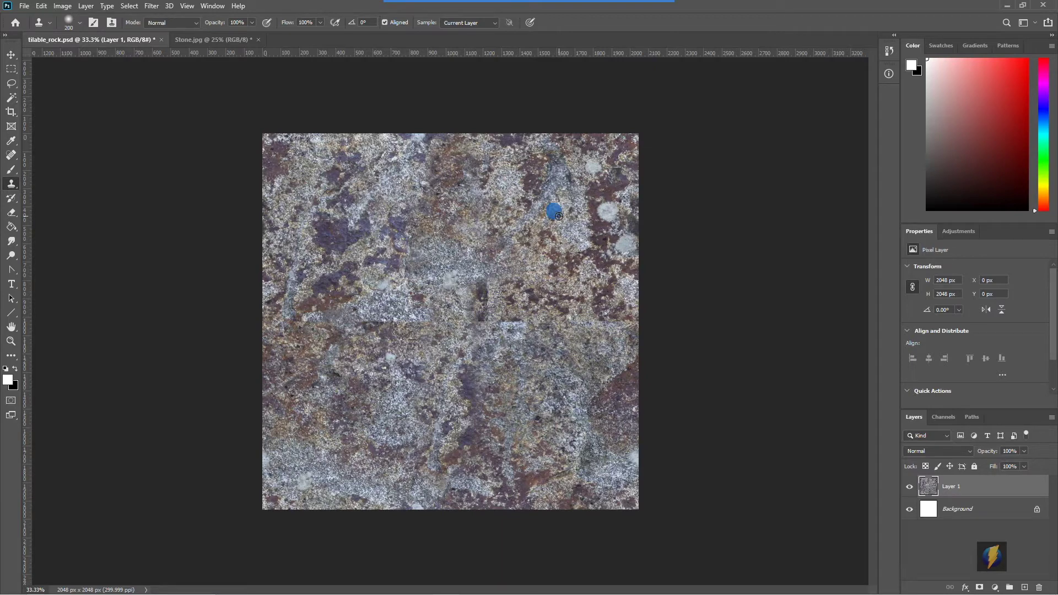
pyautogui.moveTo(444, 469)
pyautogui.mouseDown()
pyautogui.moveTo(455, 478)
pyautogui.moveTo(437, 482)
pyautogui.moveTo(441, 493)
pyautogui.mouseUp()
pyautogui.keyDown('alt'); pyautogui.click(551, 444); pyautogui.keyUp('alt')
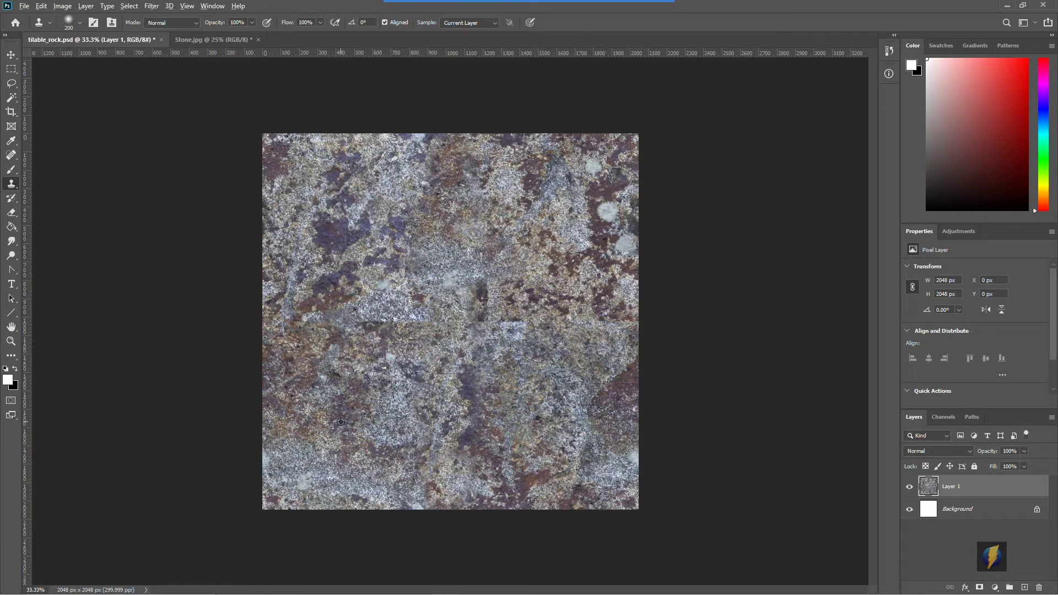
pyautogui.moveTo(464, 285); pyautogui.dragTo(478, 301)
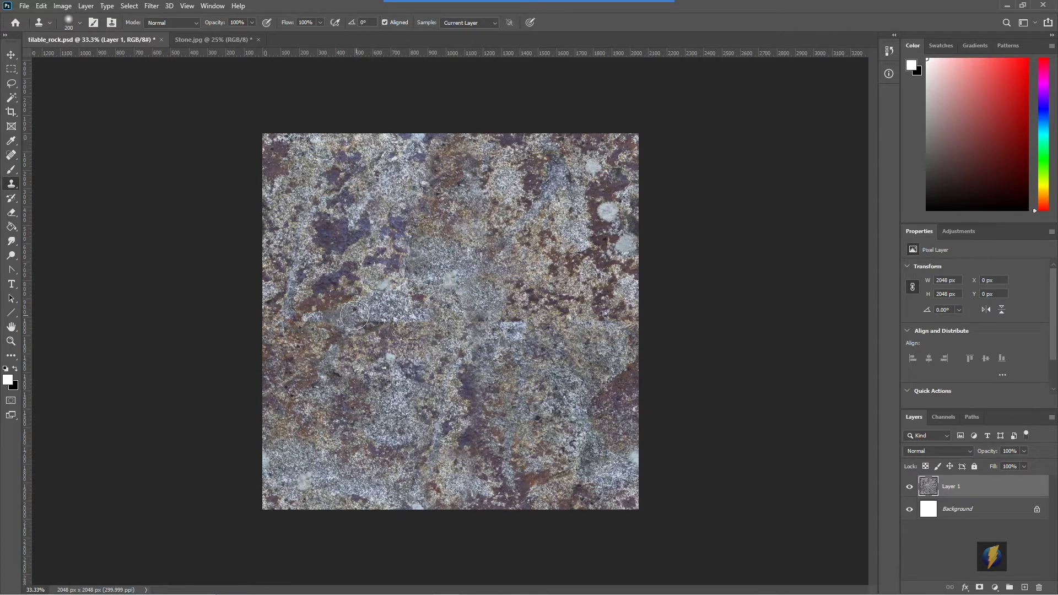
pyautogui.moveTo(430, 2)
pyautogui.click(576, 21)
pyautogui.moveTo(510, 164)
pyautogui.mouseDown()
pyautogui.moveTo(293, 302)
pyautogui.moveTo(452, 322)
pyautogui.moveTo(613, 322)
pyautogui.mouseUp()
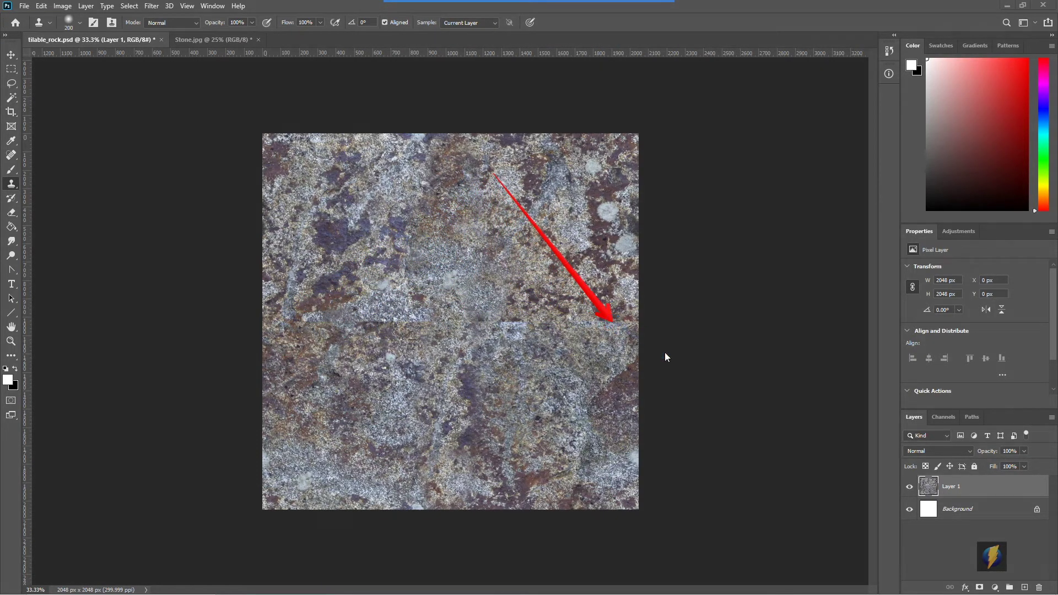
pyautogui.click(110, 177)
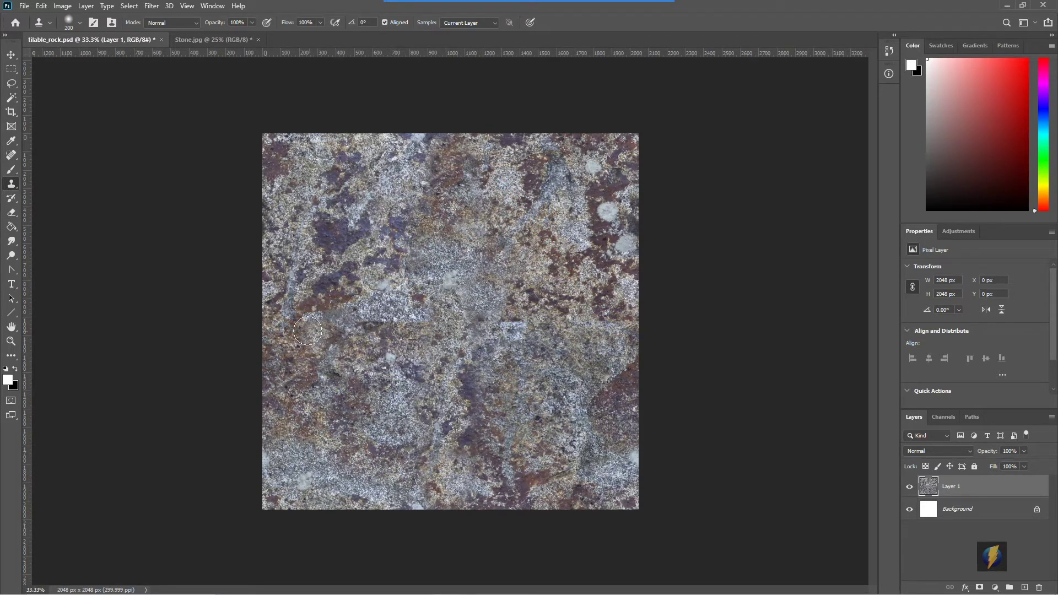
# Clone stone texture along the horizontal seam across both the left and right halves of the image.
pyautogui.moveTo(279, 322)
pyautogui.mouseDown()
pyautogui.moveTo(304, 307)
pyautogui.moveTo(306, 348)
pyautogui.moveTo(323, 344)
pyautogui.moveTo(316, 329)
pyautogui.moveTo(332, 299)
pyautogui.moveTo(338, 338)
pyautogui.moveTo(364, 322)
pyautogui.moveTo(376, 333)
pyautogui.moveTo(391, 287)
pyautogui.moveTo(400, 341)
pyautogui.moveTo(404, 325)
pyautogui.moveTo(436, 330)
pyautogui.moveTo(434, 319)
pyautogui.moveTo(449, 330)
pyautogui.mouseUp()
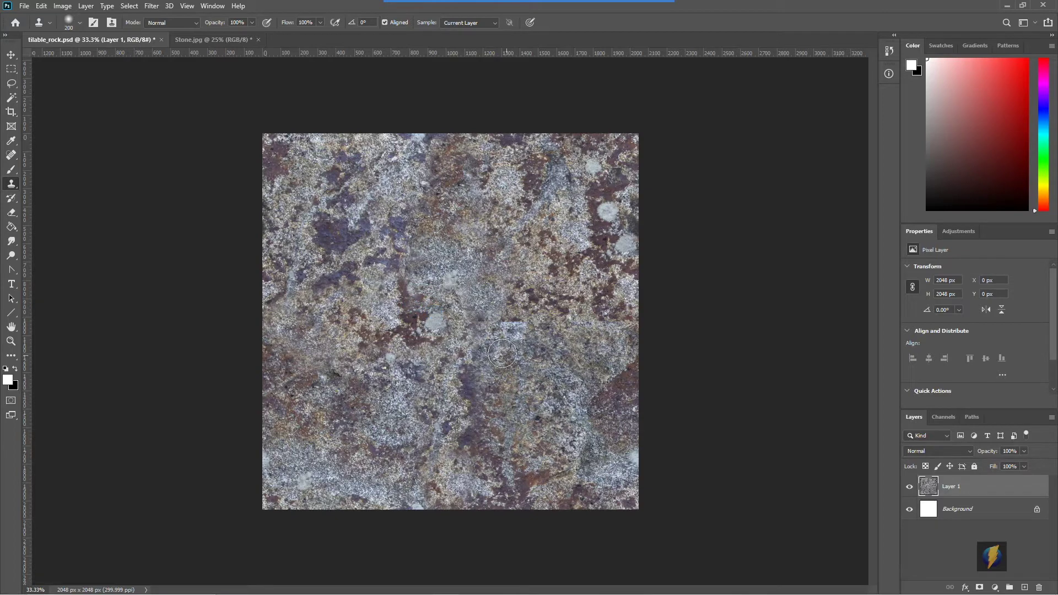
pyautogui.keyDown('alt'); pyautogui.click(299, 459); pyautogui.keyUp('alt')
pyautogui.moveTo(466, 315)
pyautogui.mouseDown()
pyautogui.moveTo(493, 327)
pyautogui.moveTo(500, 313)
pyautogui.moveTo(511, 326)
pyautogui.moveTo(524, 293)
pyautogui.moveTo(525, 322)
pyautogui.moveTo(544, 342)
pyautogui.moveTo(557, 305)
pyautogui.moveTo(571, 338)
pyautogui.moveTo(570, 310)
pyautogui.moveTo(600, 327)
pyautogui.moveTo(624, 320)
pyautogui.mouseUp()
# Blend the area below the right half of the horizontal seam and clone out the pale round spot left of centre.
pyautogui.keyDown('alt'); pyautogui.click(300, 230); pyautogui.keyUp('alt')
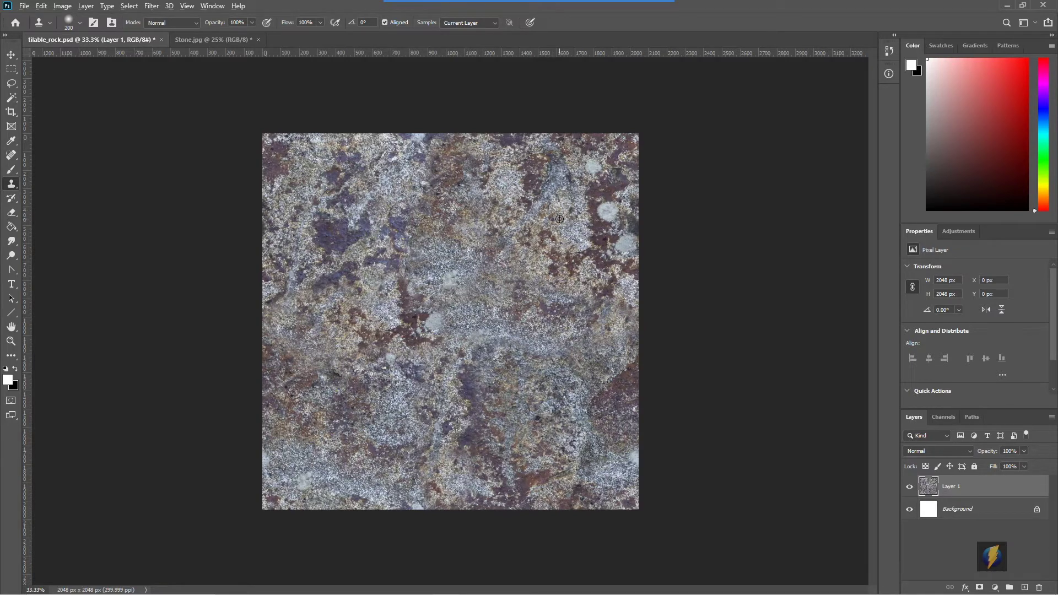
pyautogui.moveTo(525, 343); pyautogui.dragTo(564, 370)
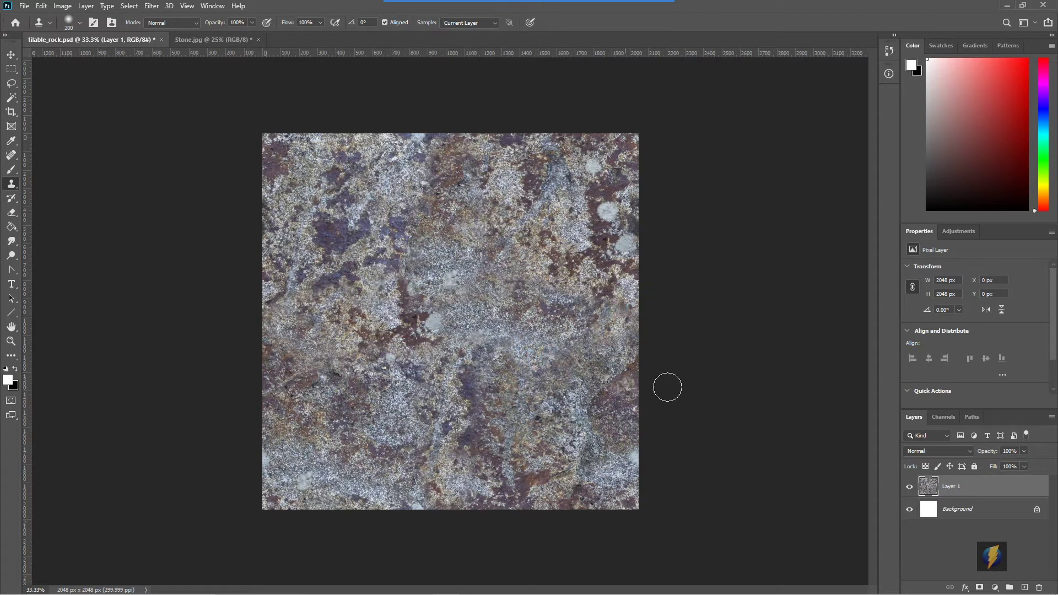
pyautogui.keyDown('alt'); pyautogui.click(526, 211); pyautogui.keyUp('alt')
pyautogui.moveTo(440, 329)
pyautogui.mouseDown()
pyautogui.moveTo(433, 321)
pyautogui.moveTo(411, 352)
pyautogui.mouseUp()
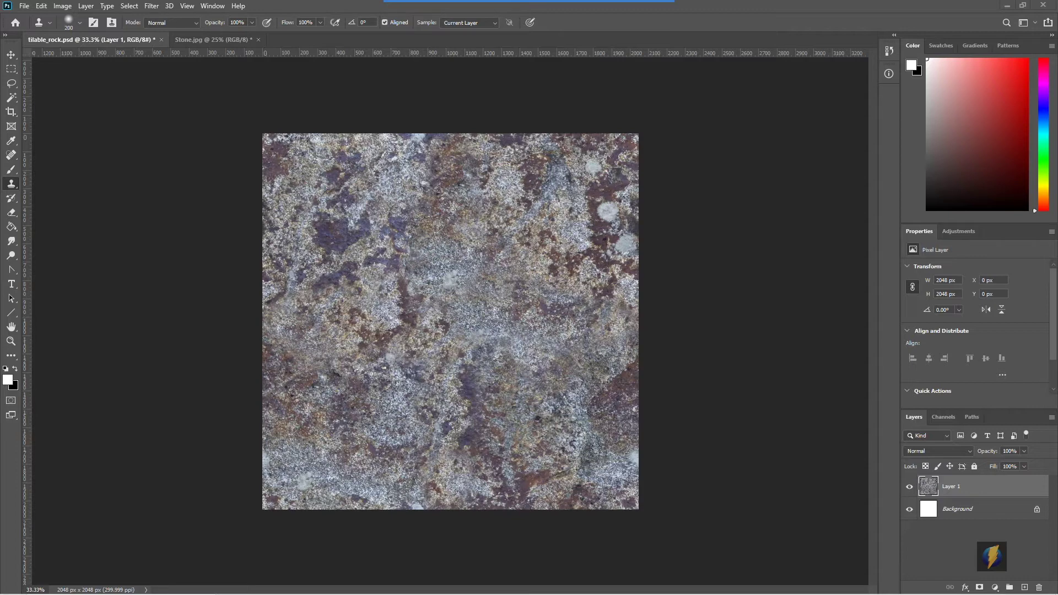
# Apply the Offset filter with Wrap Around at -2671 pixels horizontally and -1478 pixels vertically, checking several offsets for remaining seams.
pyautogui.click(151, 6)
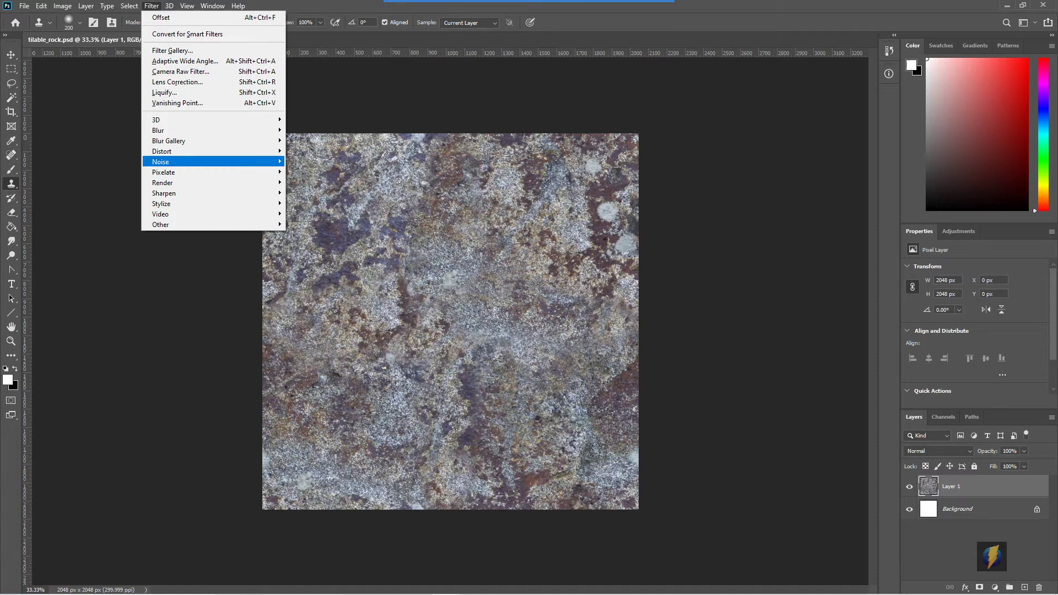
pyautogui.moveTo(221, 224)
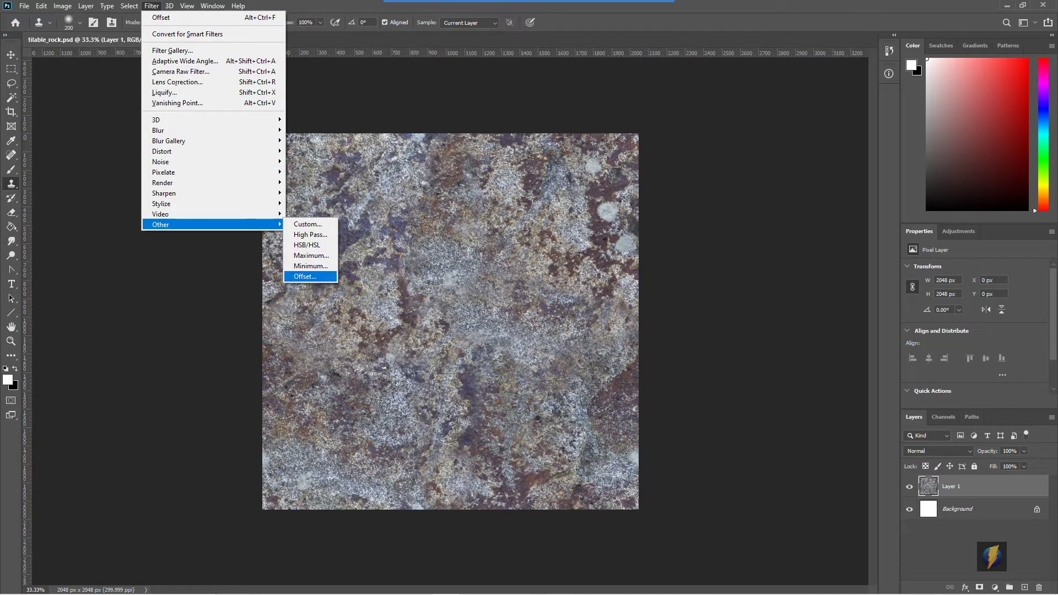
pyautogui.click(305, 276)
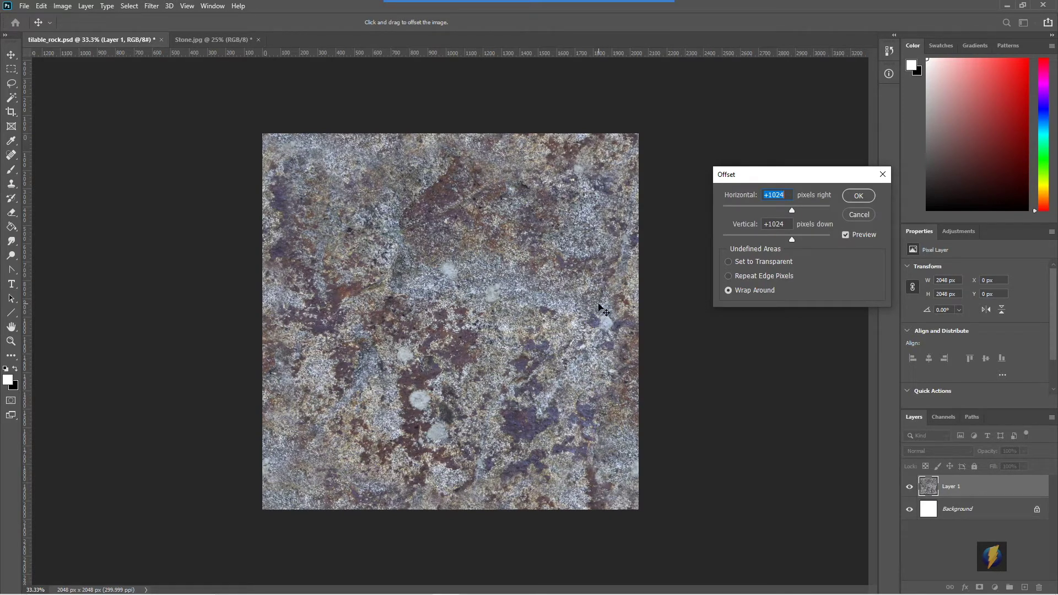
pyautogui.moveTo(791, 210); pyautogui.dragTo(797, 211)
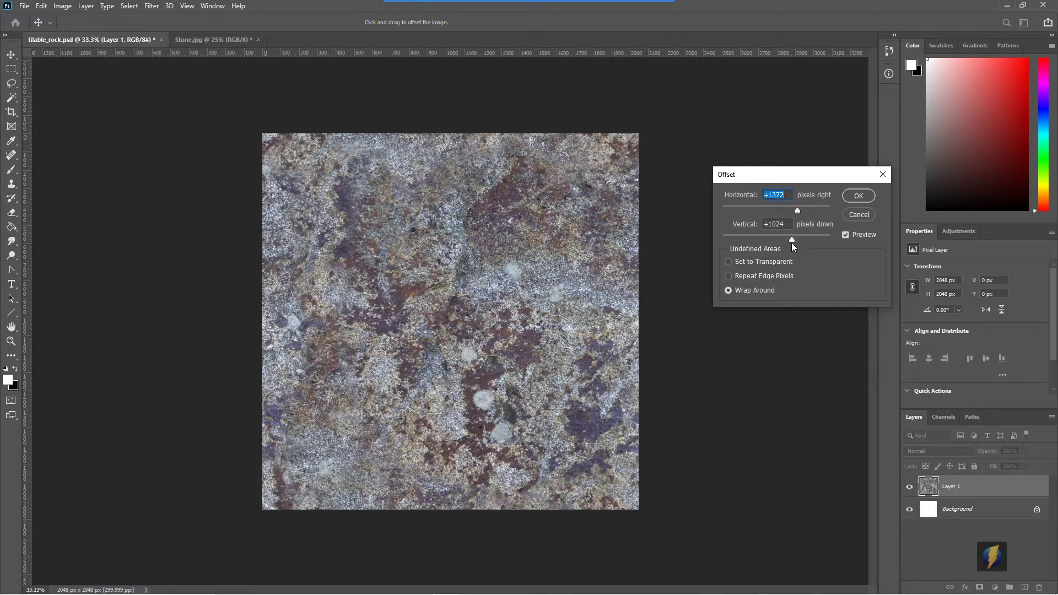
pyautogui.moveTo(792, 240); pyautogui.dragTo(802, 243)
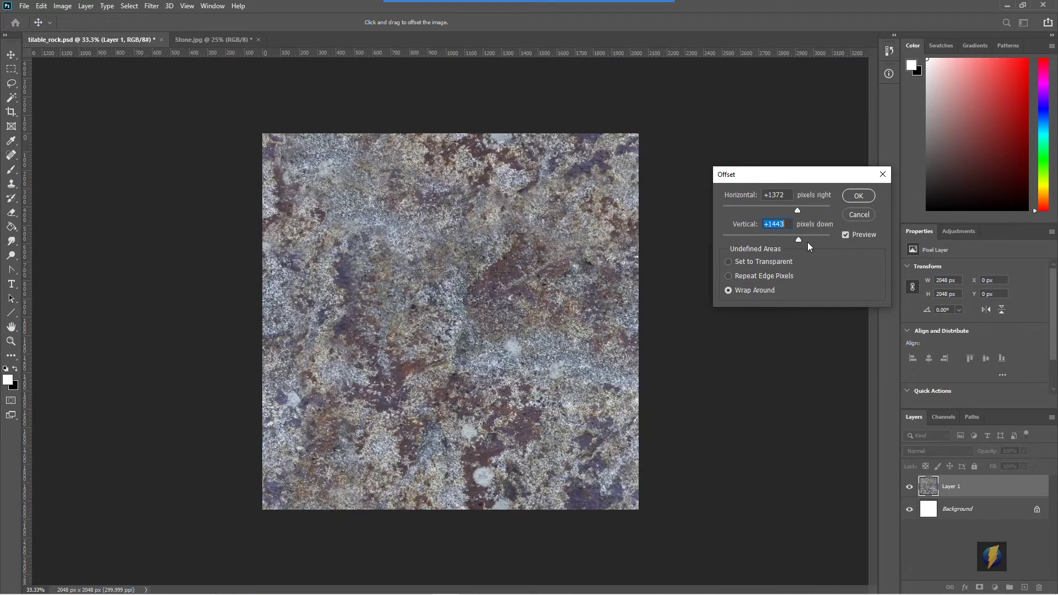
pyautogui.moveTo(799, 242); pyautogui.dragTo(770, 240)
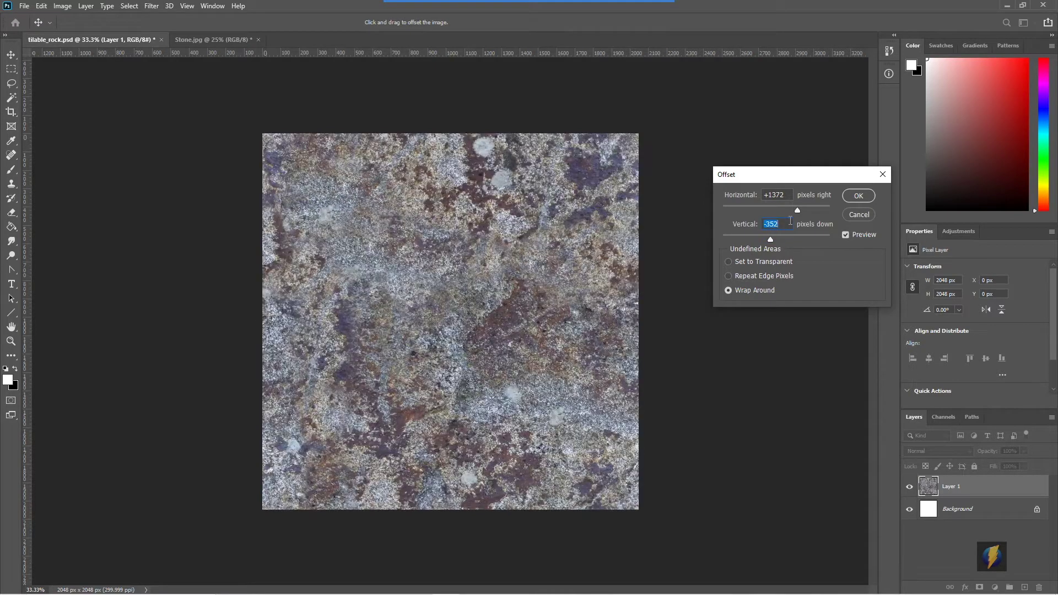
pyautogui.moveTo(757, 210); pyautogui.dragTo(753, 240)
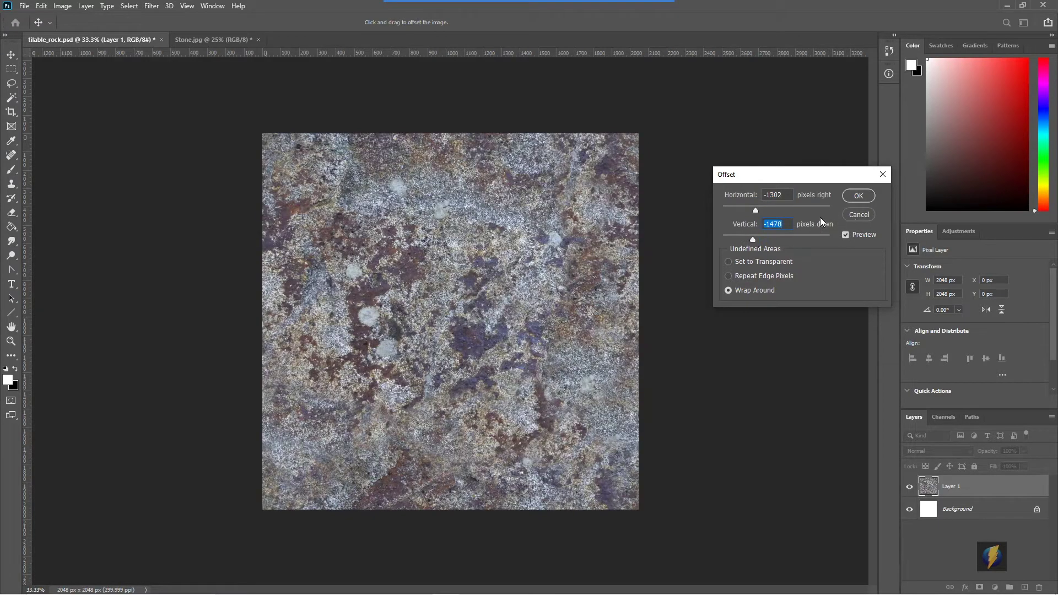
pyautogui.moveTo(755, 211); pyautogui.dragTo(743, 211)
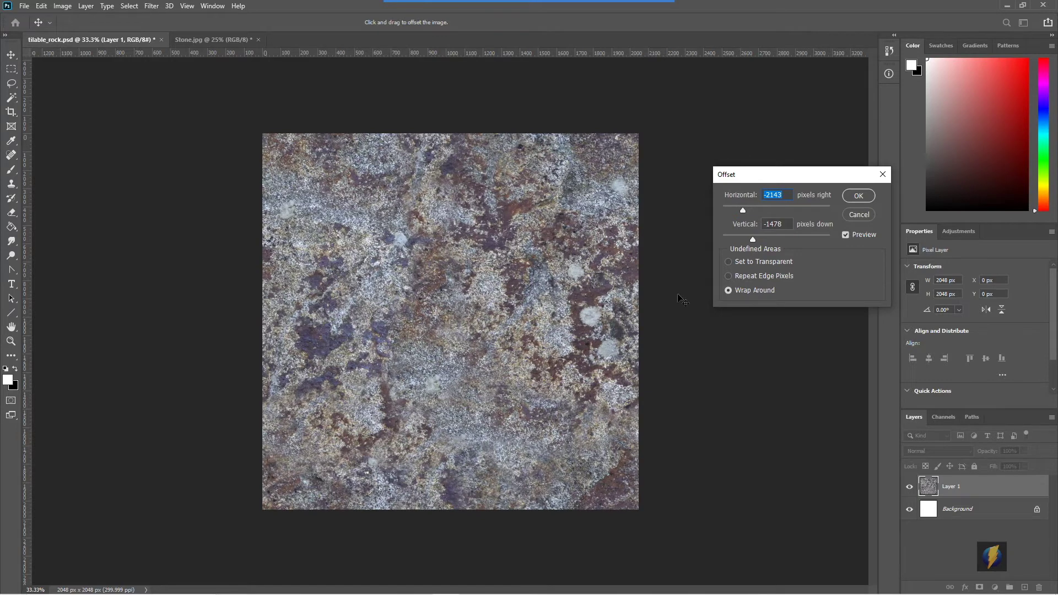
pyautogui.moveTo(742, 210); pyautogui.dragTo(739, 213)
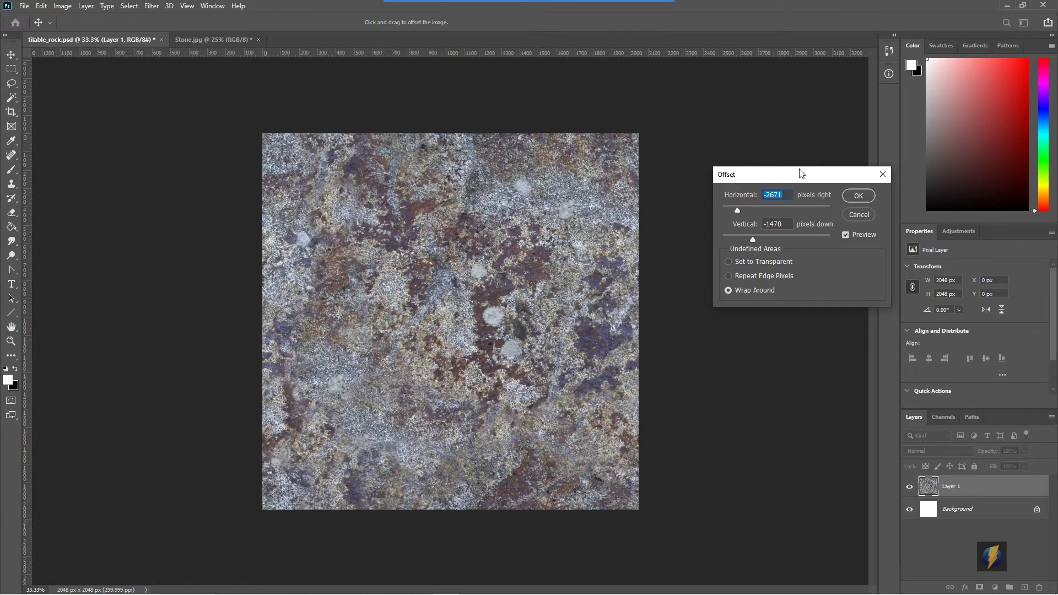
pyautogui.press('s')
pyautogui.click(856, 197)
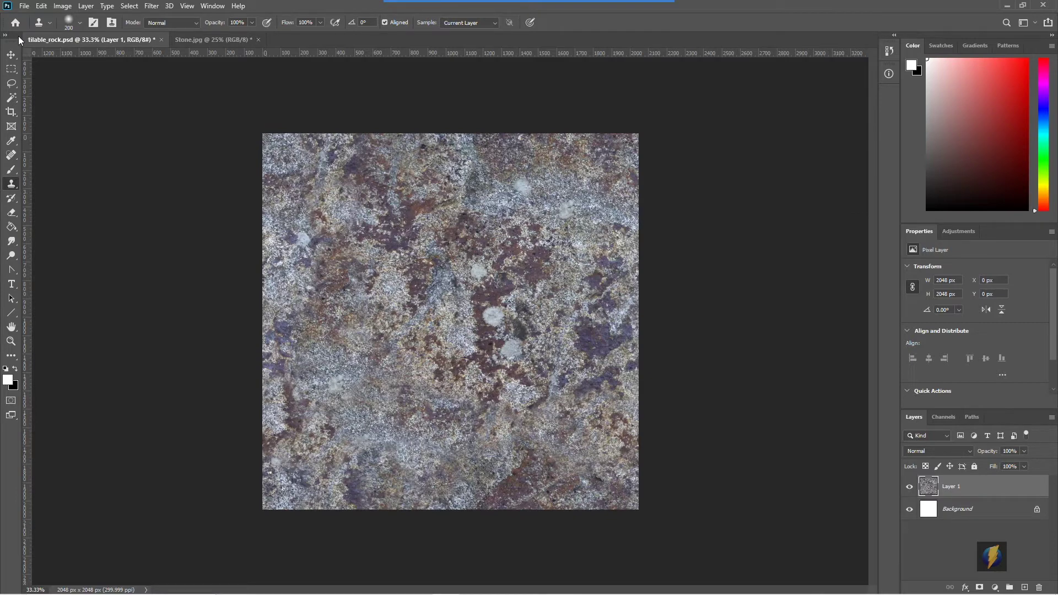
# Save a JPEG copy of the texture as tilable_rock with quality 12 (Maximum) and Progressive format with 3 scans.
pyautogui.click(24, 6)
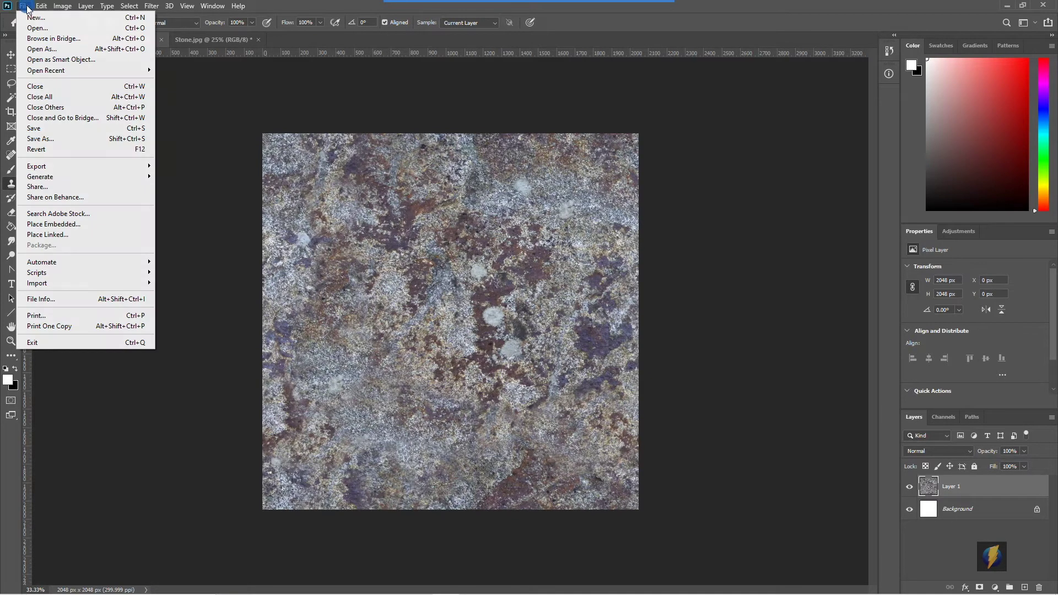
pyautogui.click(63, 139)
pyautogui.click(589, 399)
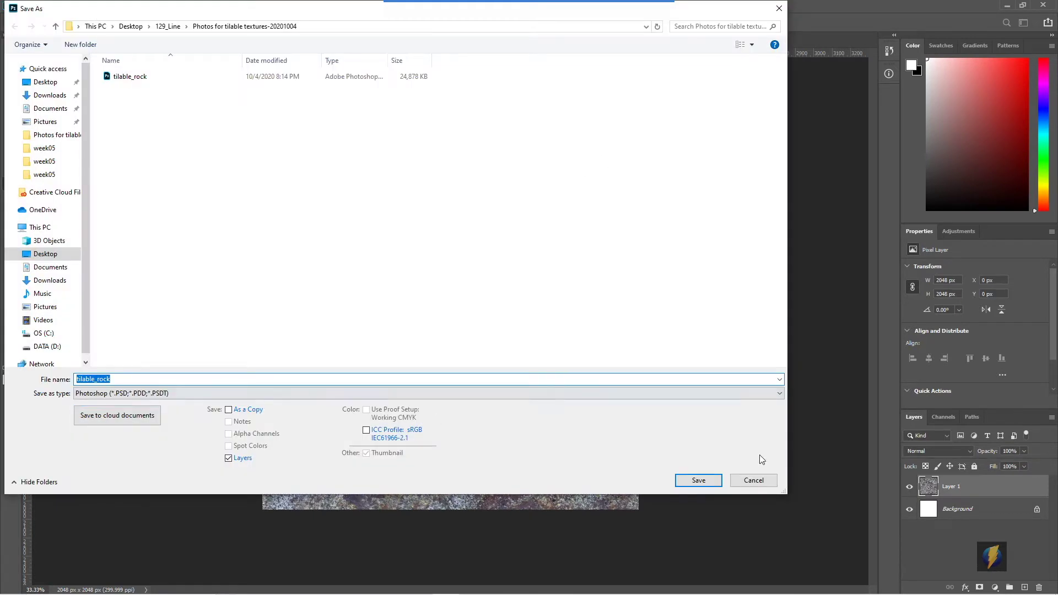
pyautogui.click(778, 394)
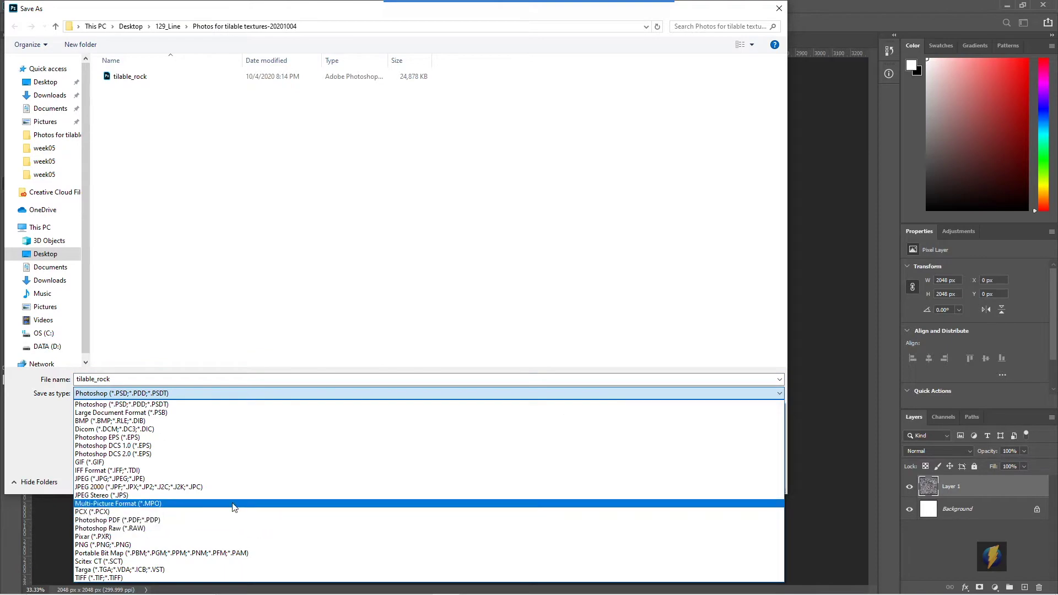
pyautogui.click(216, 479)
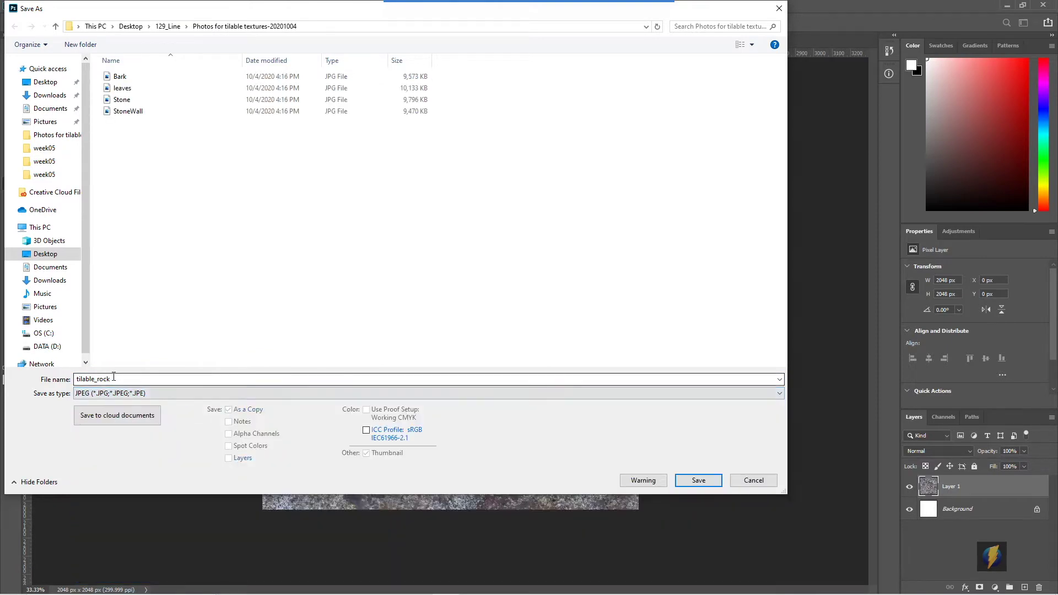
pyautogui.click(695, 480)
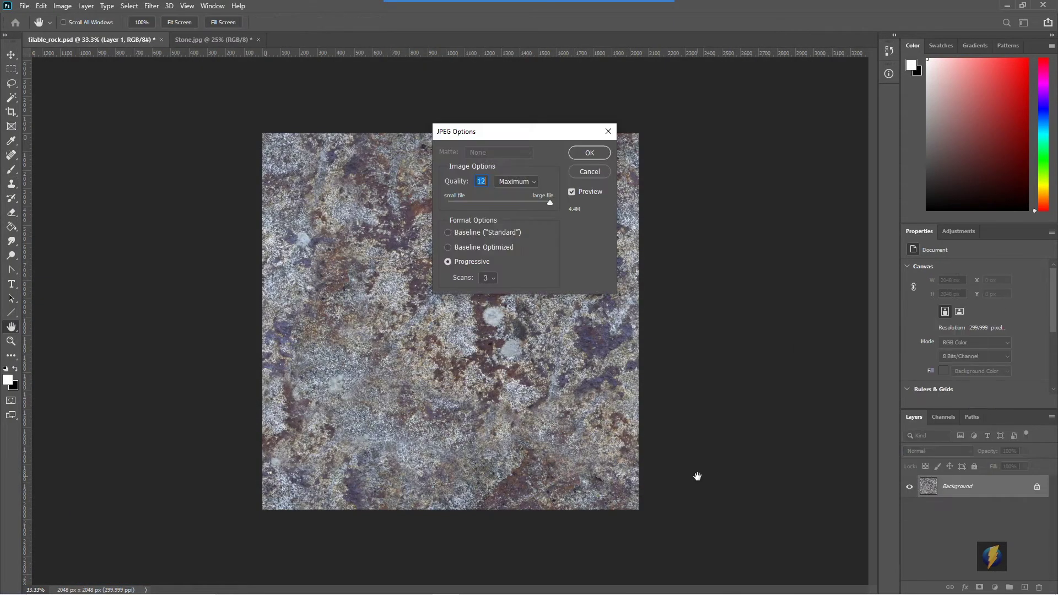
pyautogui.click(586, 155)
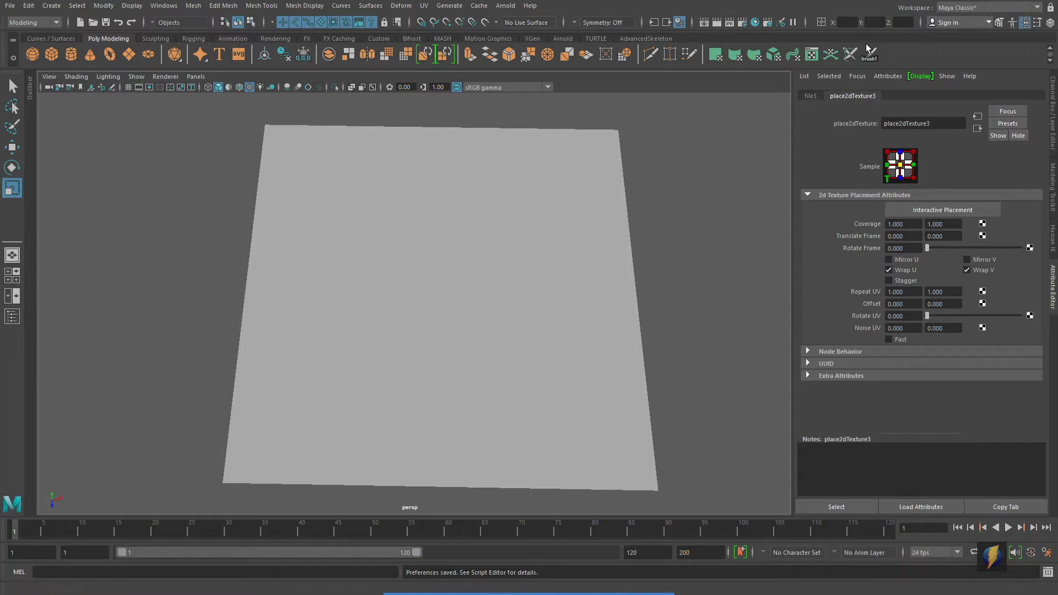
# Create a new Lambert material in Maya's Hypershade.
pyautogui.click(755, 22)
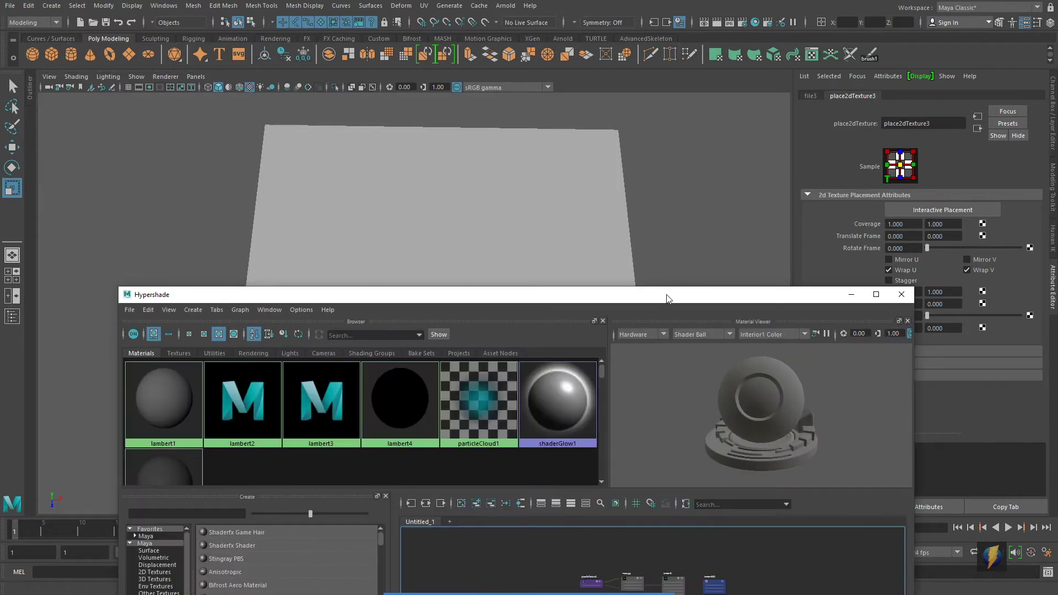
pyautogui.moveTo(666, 296); pyautogui.dragTo(691, 147)
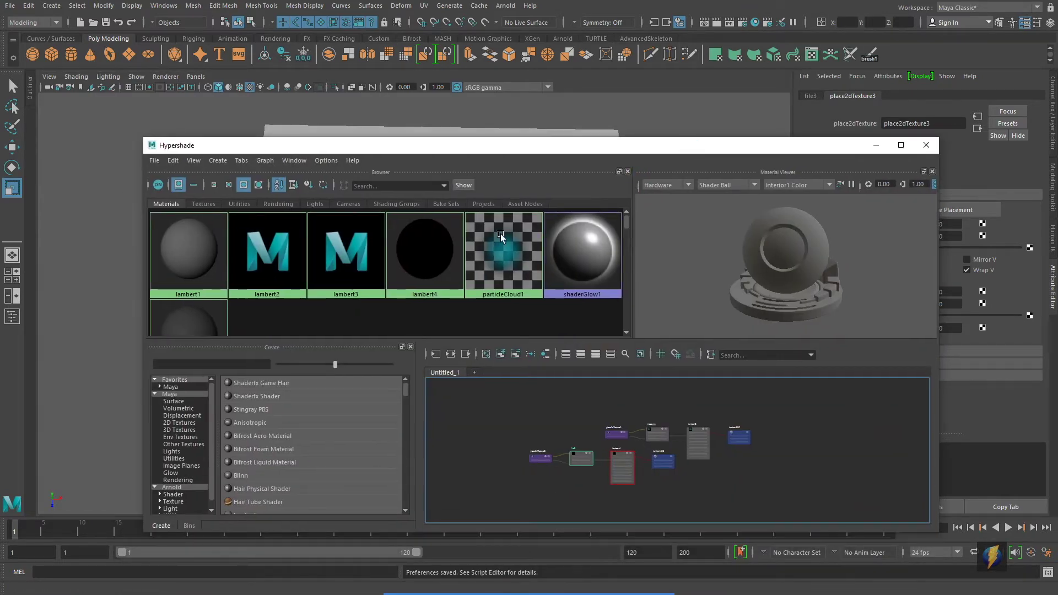
pyautogui.scroll(-1, 301, 446)
pyautogui.click(249, 474)
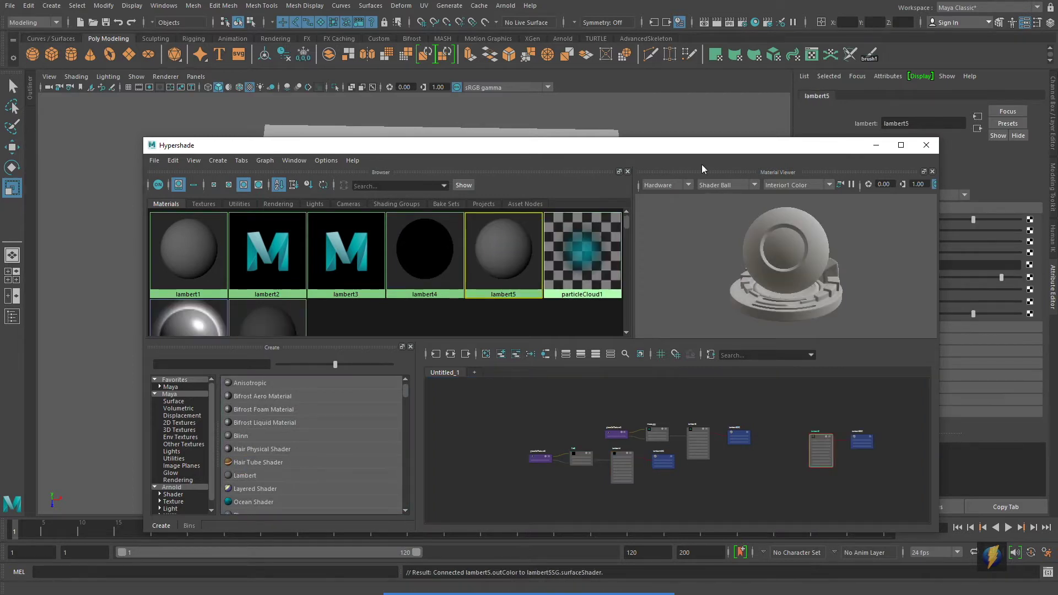
pyautogui.moveTo(708, 150); pyautogui.dragTo(628, 369)
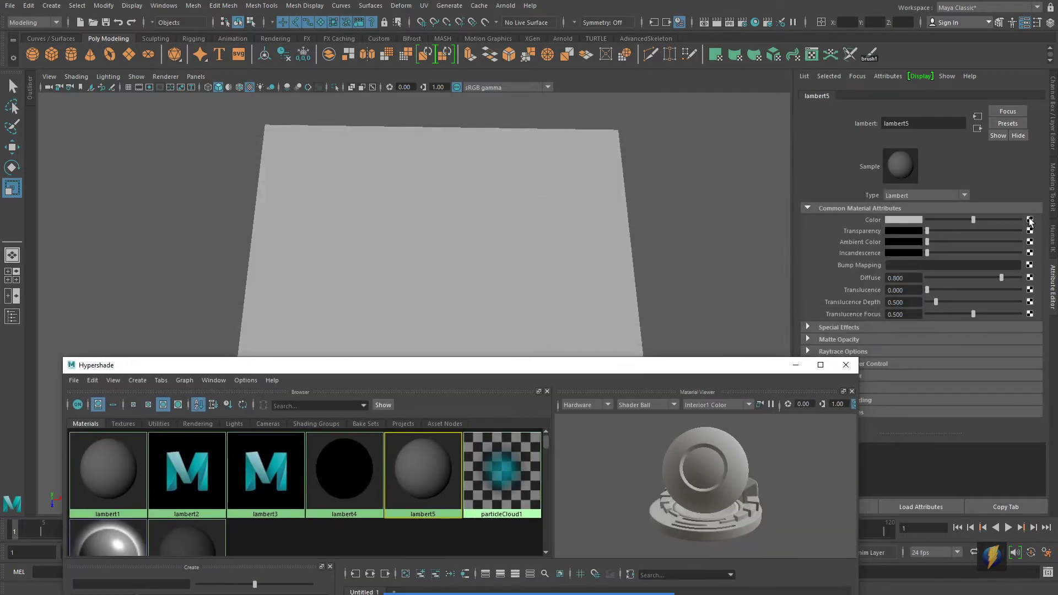
# Map the new Lambert material's Color attribute with a File texture.
pyautogui.click(1030, 220)
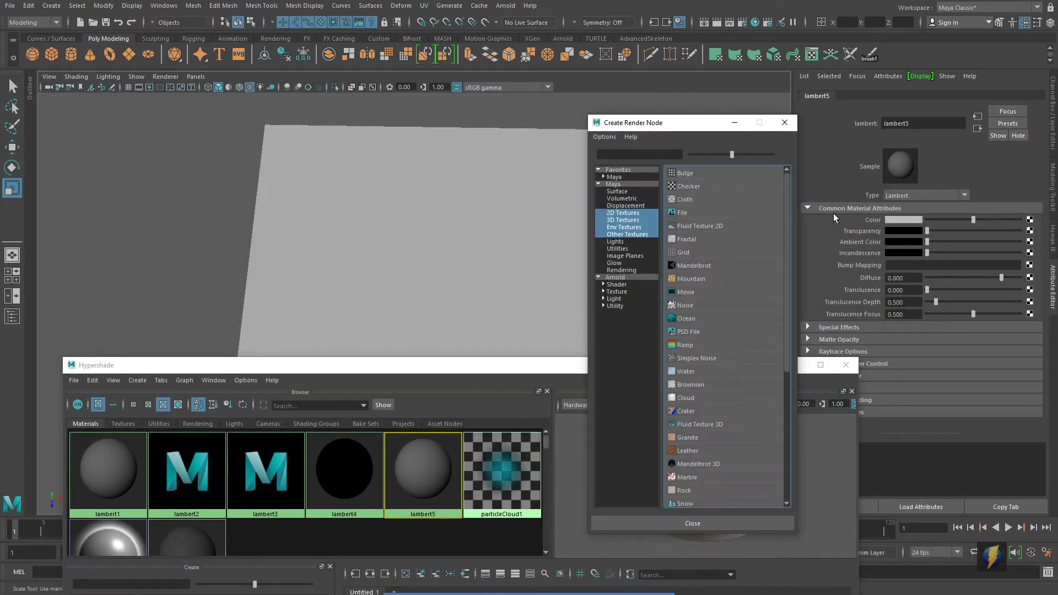
pyautogui.click(690, 215)
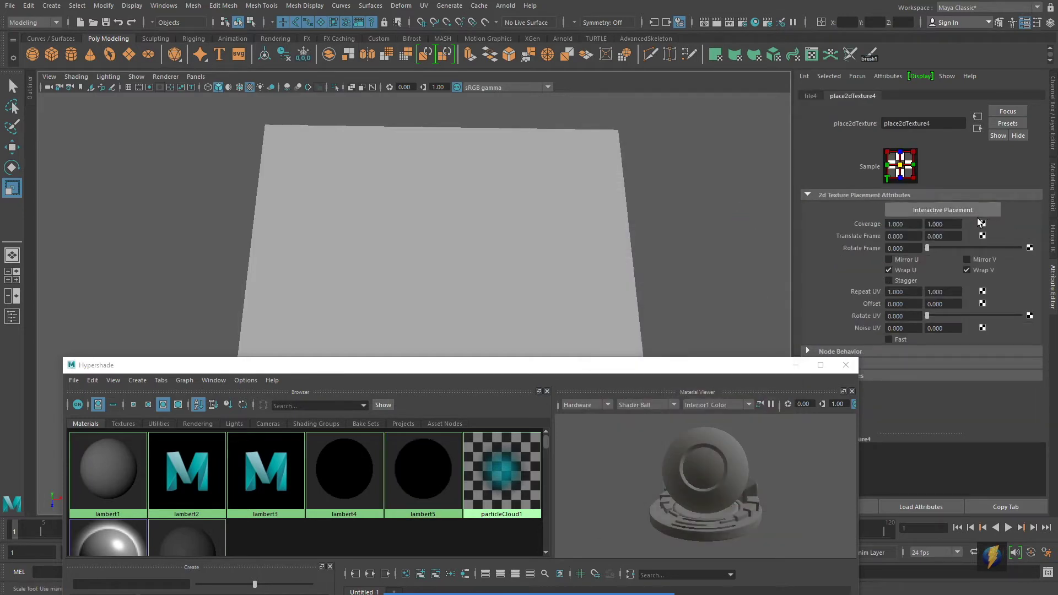
pyautogui.moveTo(745, 364); pyautogui.dragTo(617, 316)
pyautogui.click(456, 289)
pyautogui.click(1030, 220)
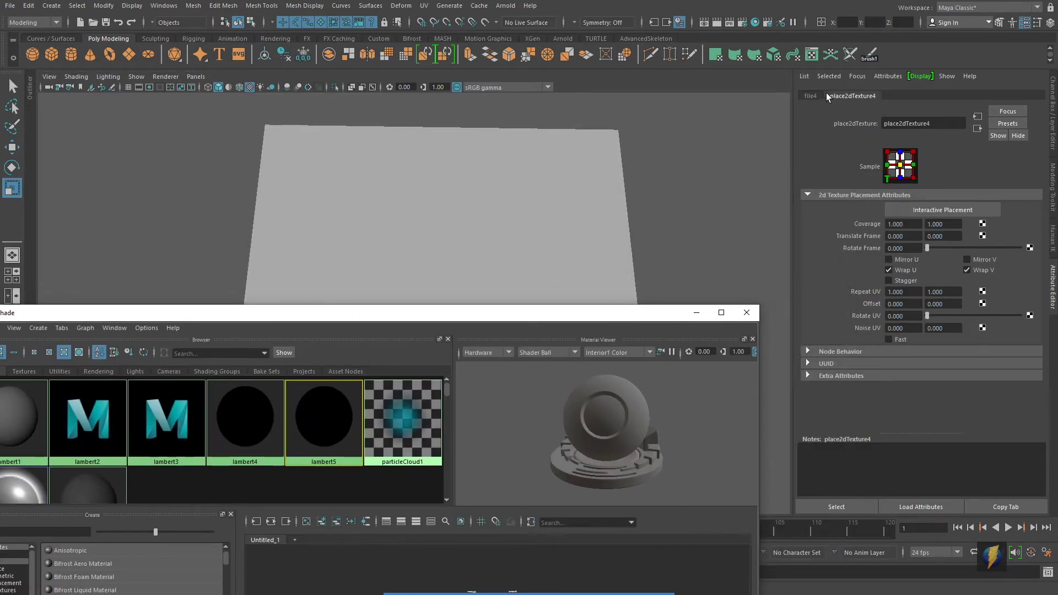
# Load tilable_rock.jpg from the project's sourceimages folder into the new Lambert material's file texture.
pyautogui.click(810, 95)
pyautogui.click(1025, 245)
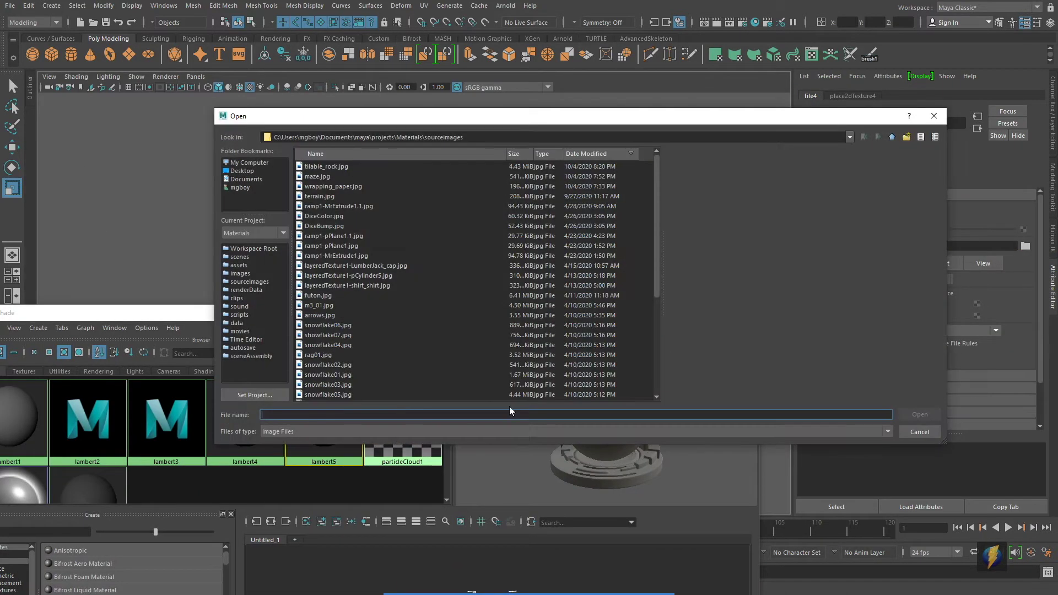
pyautogui.click(339, 166)
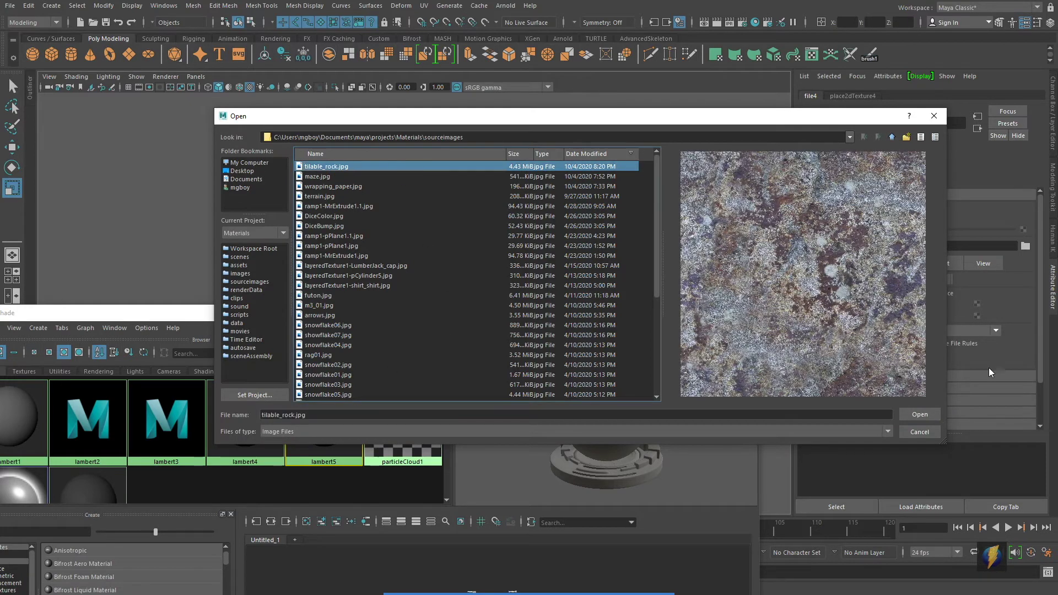
pyautogui.click(919, 414)
# Assign the rock-textured Lambert material to the plane and minimize the Hypershade.
pyautogui.moveTo(487, 312); pyautogui.dragTo(699, 319)
pyautogui.moveTo(467, 217); pyautogui.dragTo(467, 216)
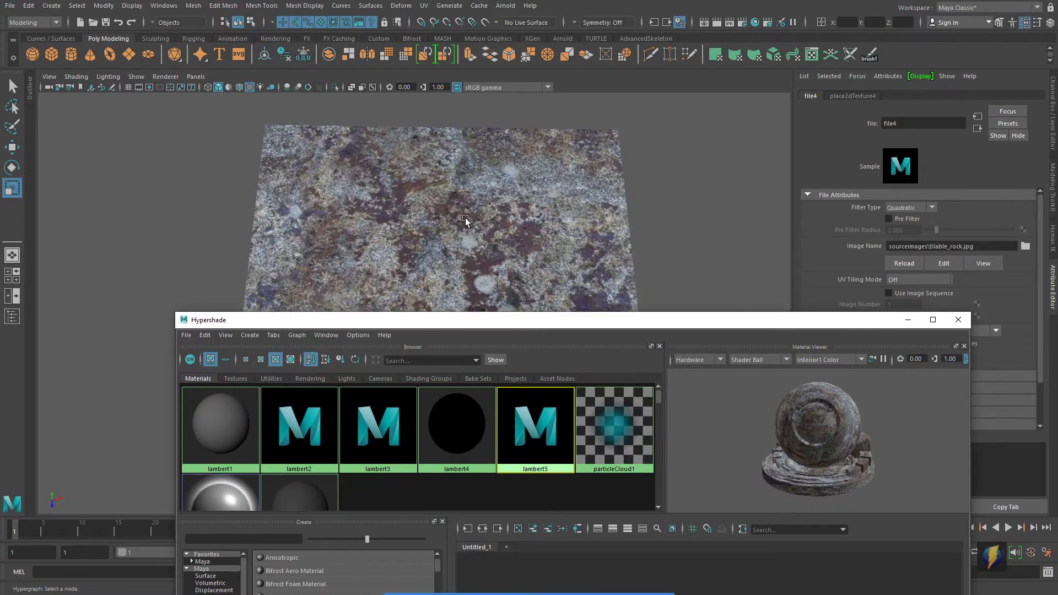
pyautogui.click(907, 321)
pyautogui.scroll(2, 433, 274)
pyautogui.moveTo(432, 274)
pyautogui.mouseDown()
pyautogui.moveTo(425, 296)
pyautogui.moveTo(420, 255)
pyautogui.moveTo(436, 268)
pyautogui.mouseUp()
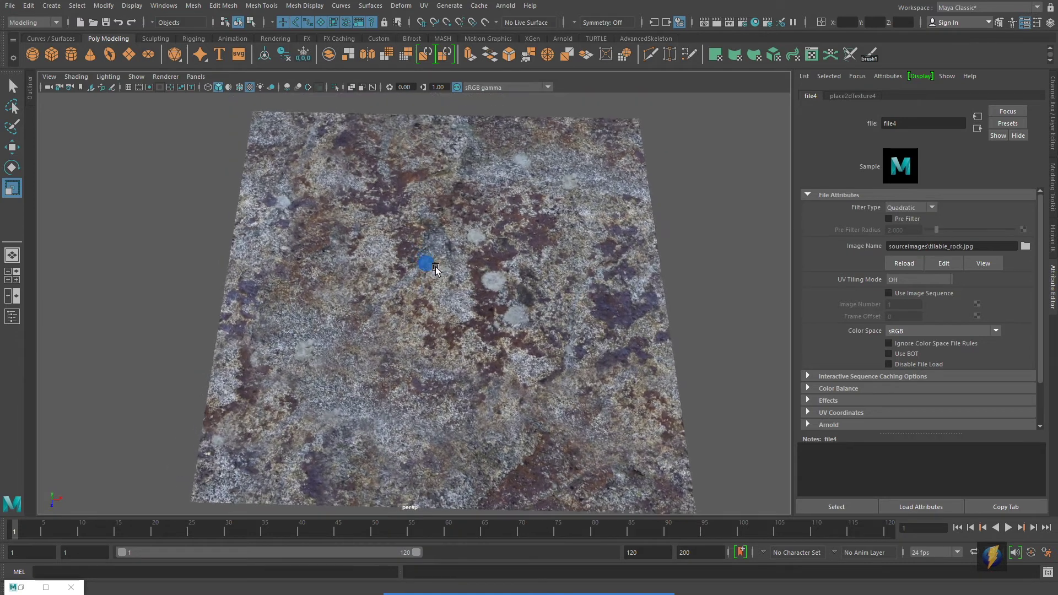
pyautogui.scroll(-2, 435, 269)
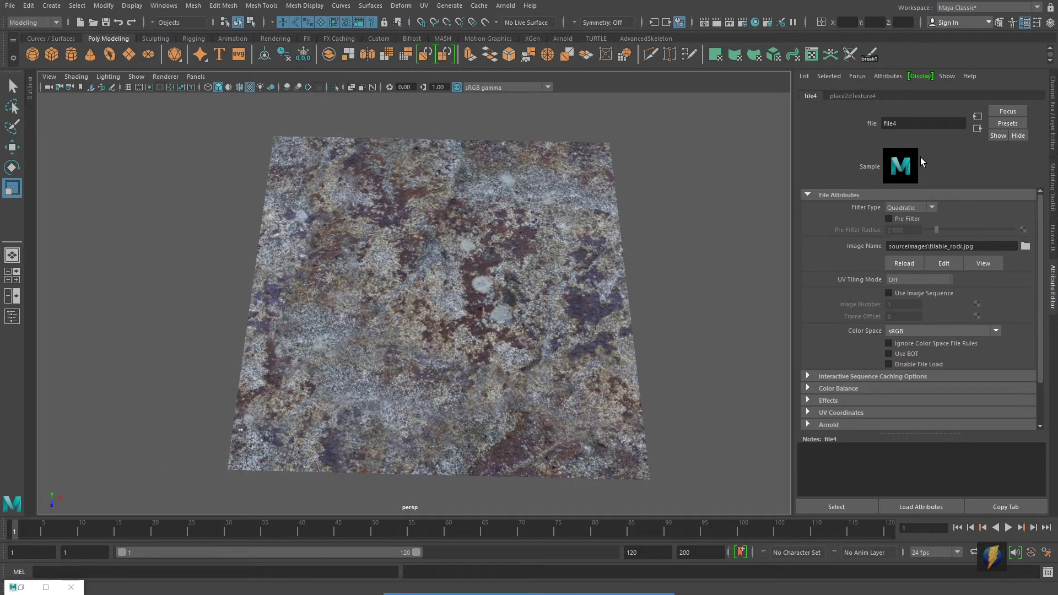
# Set the rock texture's Repeat UV to 2 in both directions.
pyautogui.click(848, 95)
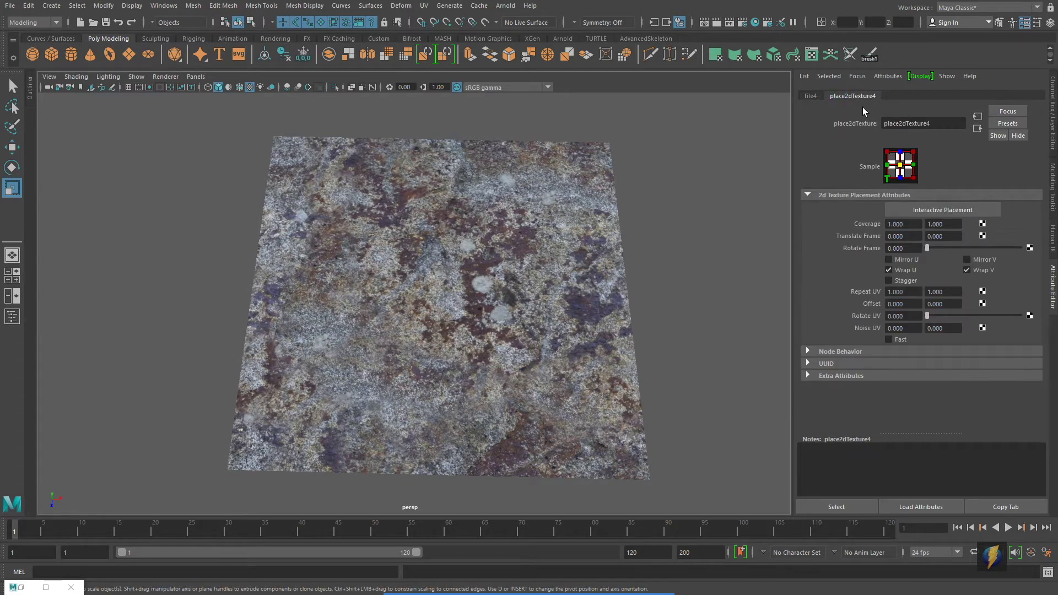
pyautogui.doubleClick(913, 292)
pyautogui.write('2')
pyautogui.press('Tab')
pyautogui.write('2')
pyautogui.press('Return')
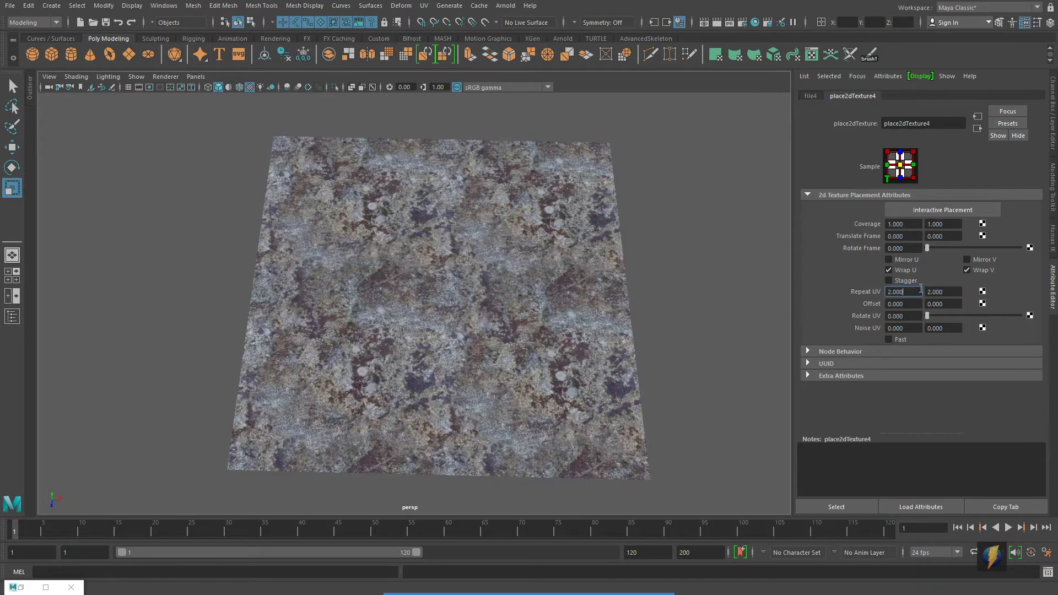
# Inspect the doubled tiling on the plane and raise the rock texture's Repeat UV to 5 in both directions.
pyautogui.moveTo(573, 255); pyautogui.dragTo(594, 269)
pyautogui.moveTo(493, 281); pyautogui.dragTo(568, 309)
pyautogui.moveTo(561, 225); pyautogui.dragTo(521, 74)
pyautogui.moveTo(548, 329)
pyautogui.mouseDown()
pyautogui.moveTo(566, 264)
pyautogui.moveTo(507, 278)
pyautogui.moveTo(518, 239)
pyautogui.moveTo(584, 260)
pyautogui.moveTo(504, 254)
pyautogui.moveTo(577, 241)
pyautogui.moveTo(490, 249)
pyautogui.moveTo(487, 267)
pyautogui.moveTo(560, 308)
pyautogui.moveTo(365, 303)
pyautogui.mouseUp()
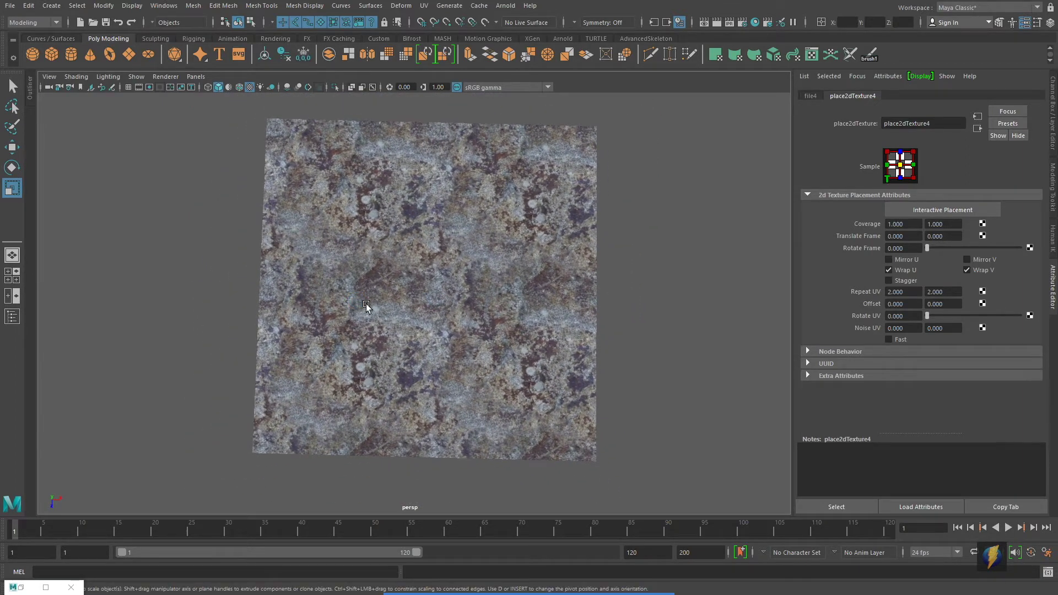
pyautogui.doubleClick(895, 291)
pyautogui.write('5')
pyautogui.press('Tab')
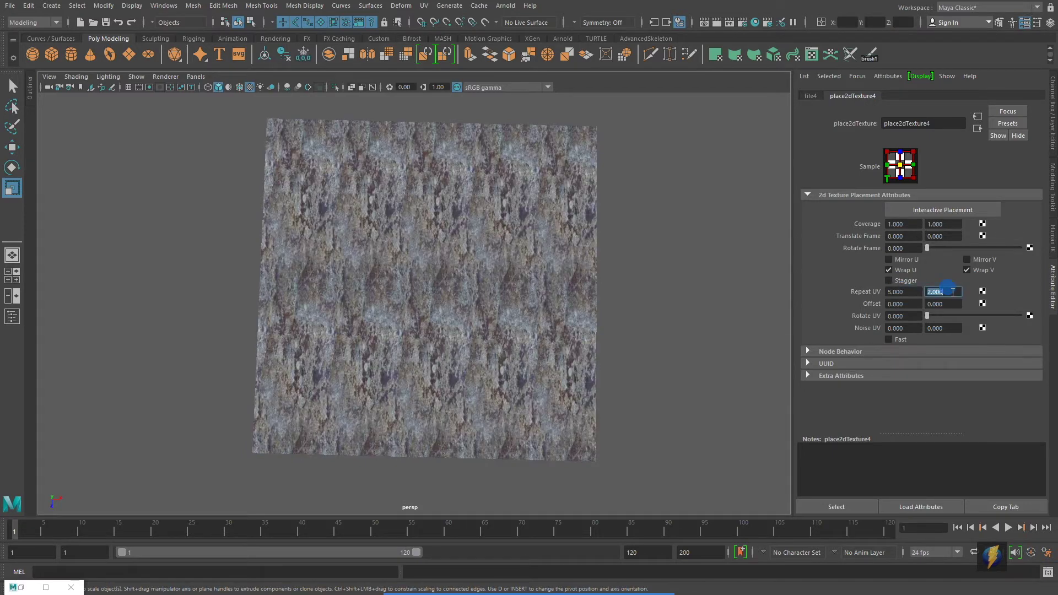
pyautogui.write('5')
pyautogui.press('Return')
# Examine the textured plane up close from several angles for visible seams between the repeated tiles.
pyautogui.scroll(3, 528, 380)
pyautogui.moveTo(529, 380); pyautogui.dragTo(488, 386)
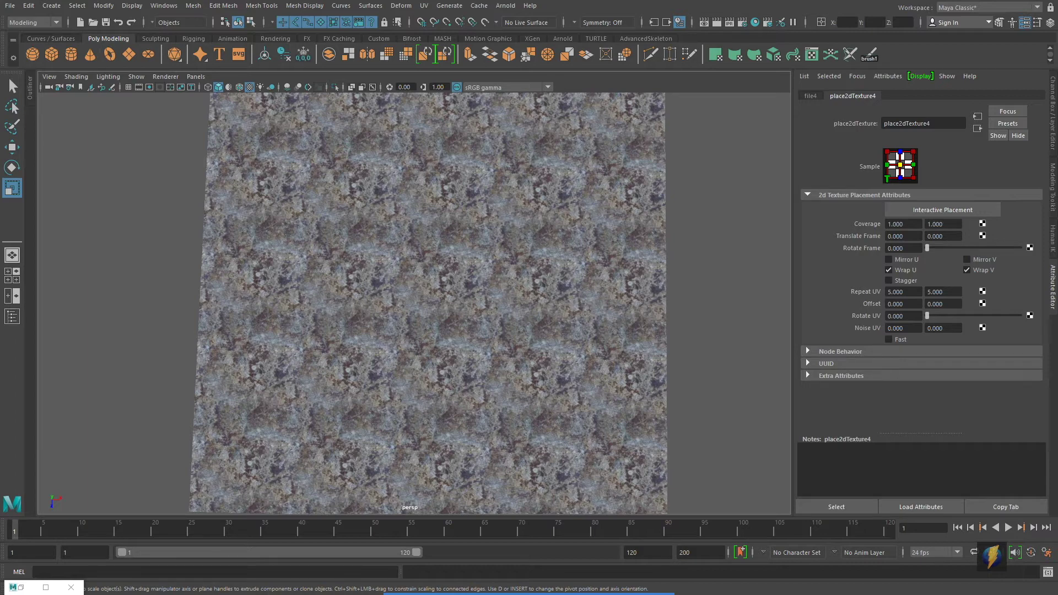
pyautogui.moveTo(349, 368); pyautogui.dragTo(353, 341)
pyautogui.moveTo(237, 365)
pyautogui.mouseDown()
pyautogui.moveTo(720, 353)
pyautogui.moveTo(715, 334)
pyautogui.mouseUp()
pyautogui.moveTo(581, 239); pyautogui.dragTo(586, 262)
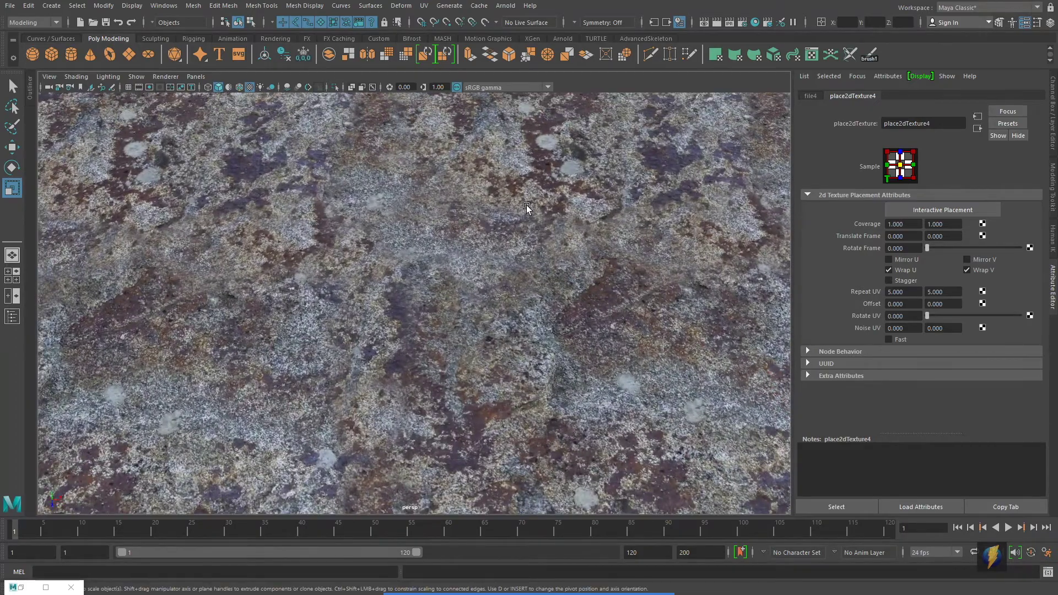
pyautogui.moveTo(526, 205); pyautogui.dragTo(544, 314)
pyautogui.moveTo(517, 178); pyautogui.dragTo(519, 260)
pyautogui.moveTo(484, 193); pyautogui.dragTo(439, 76)
pyautogui.moveTo(502, 214); pyautogui.dragTo(448, 211)
pyautogui.moveTo(636, 235); pyautogui.dragTo(563, 151)
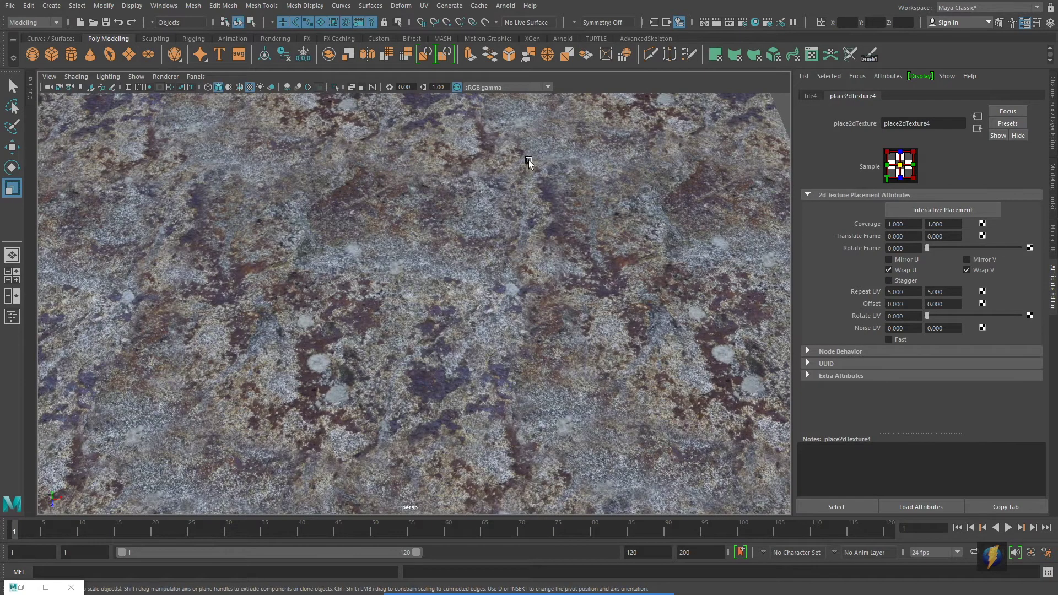
pyautogui.keyDown('alt'); pyautogui.moveTo(470, 246); pyautogui.dragTo(448, 9); pyautogui.keyUp('alt')
pyautogui.keyDown('alt'); pyautogui.moveTo(519, 275); pyautogui.dragTo(538, 259); pyautogui.keyUp('alt')
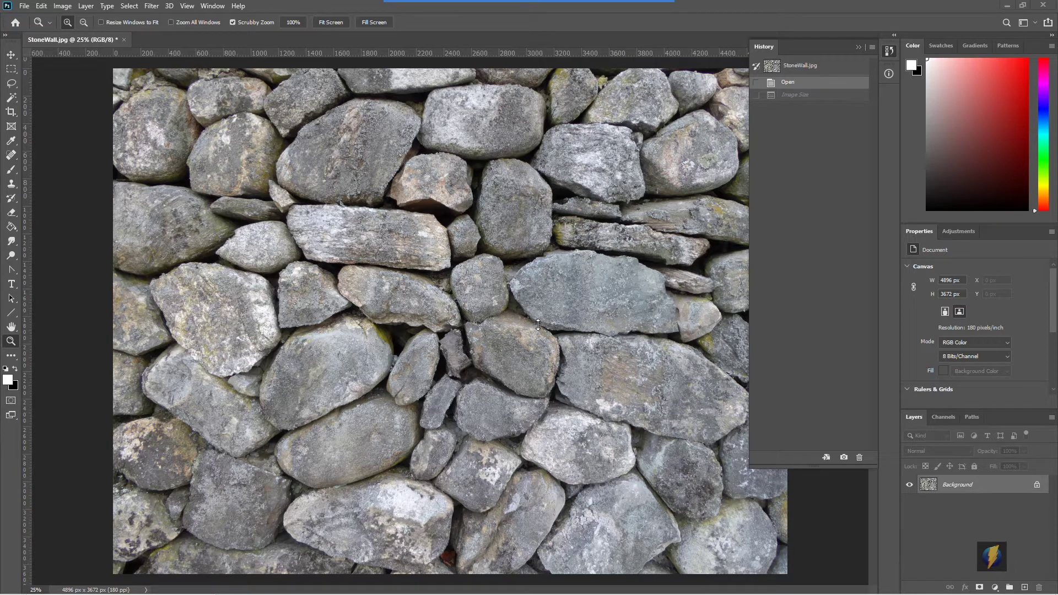
# Switch to Photoshop and apply Levels to StoneWall.jpg with input values of 38, 0.83 and 237.
pyautogui.click(858, 47)
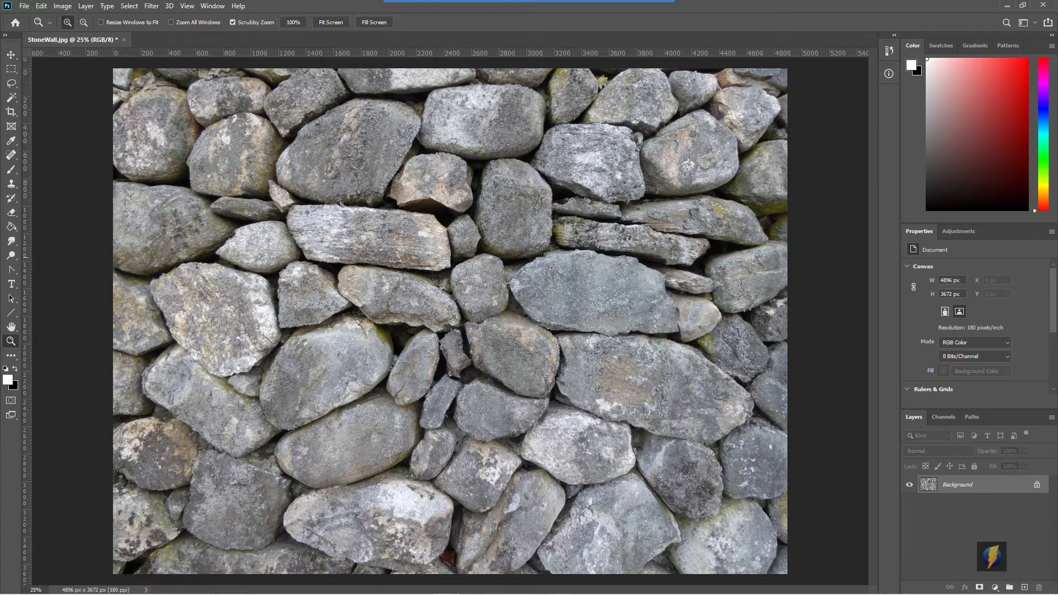
pyautogui.click(62, 6)
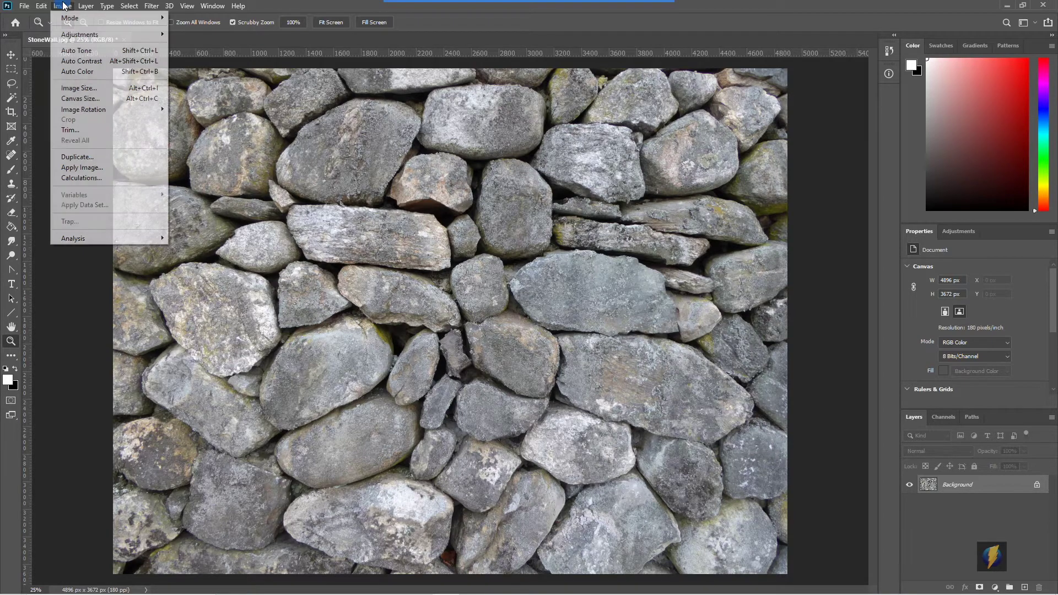
pyautogui.moveTo(67, 34)
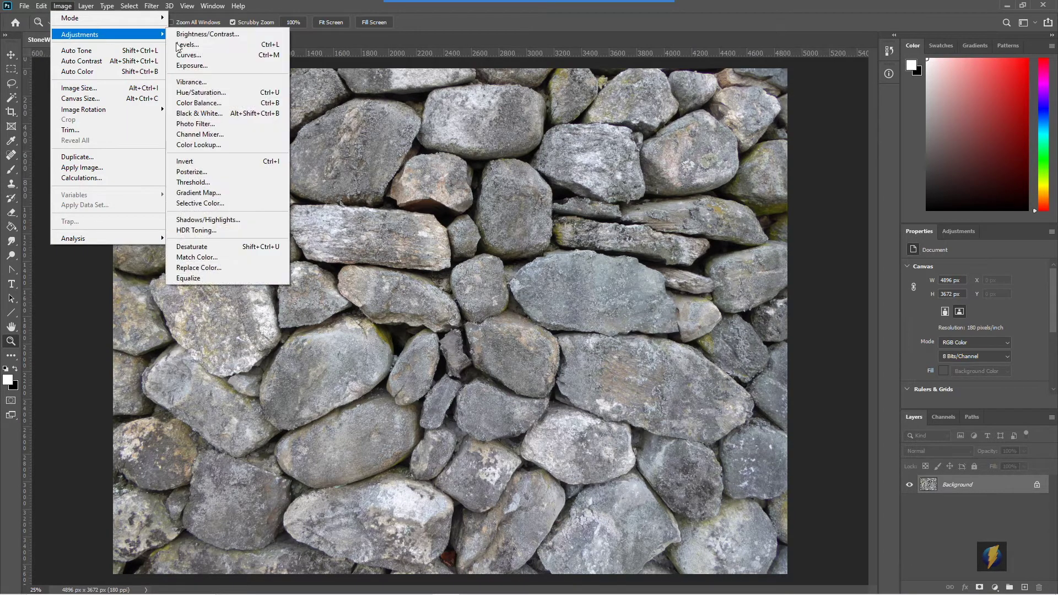
pyautogui.click(228, 46)
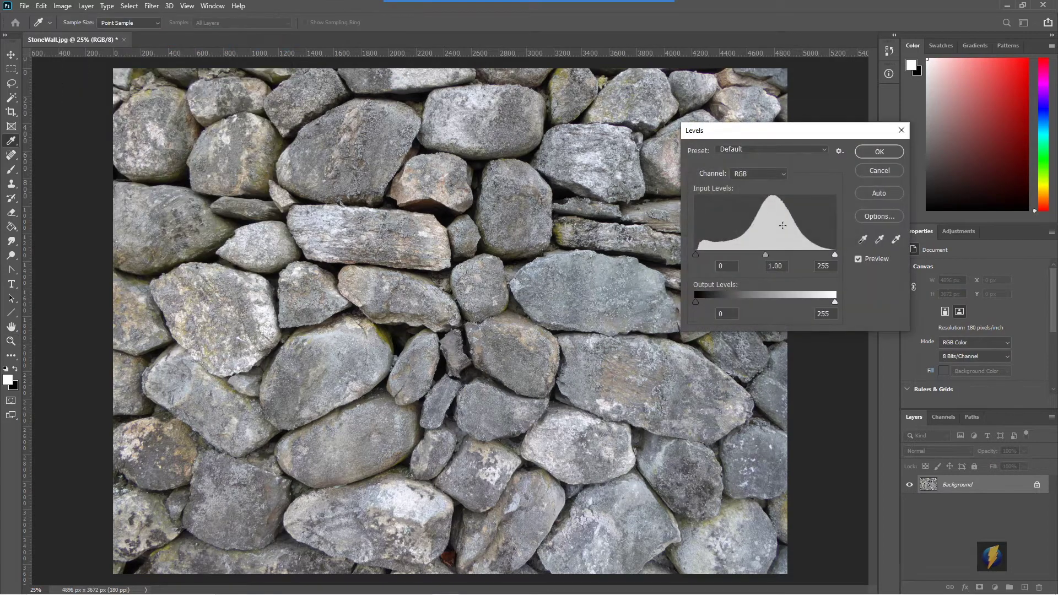
pyautogui.moveTo(694, 255); pyautogui.dragTo(717, 256)
pyautogui.moveTo(833, 259); pyautogui.dragTo(777, 263)
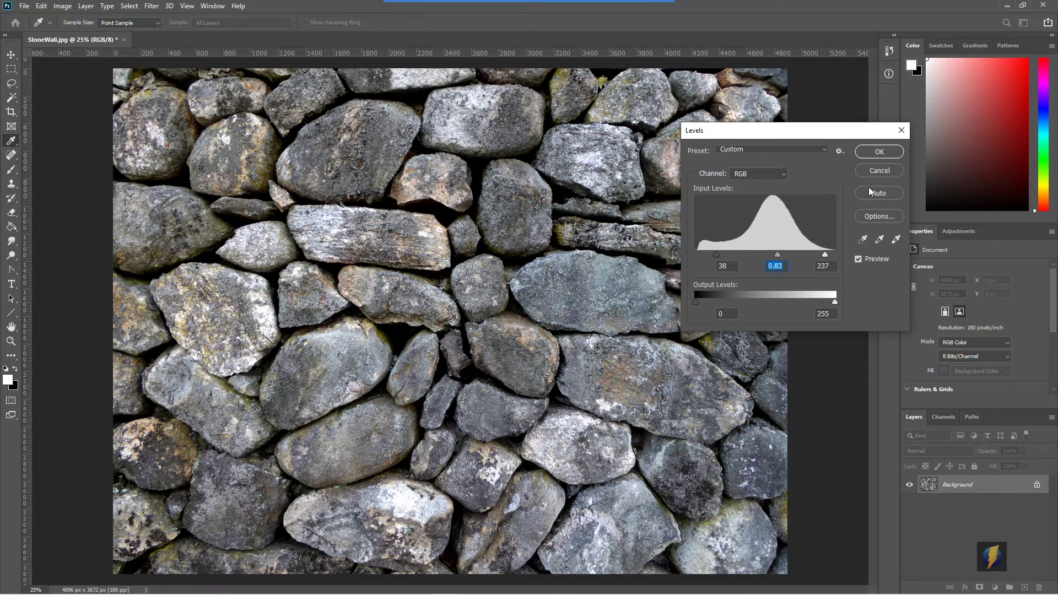
pyautogui.click(877, 151)
pyautogui.press('z')
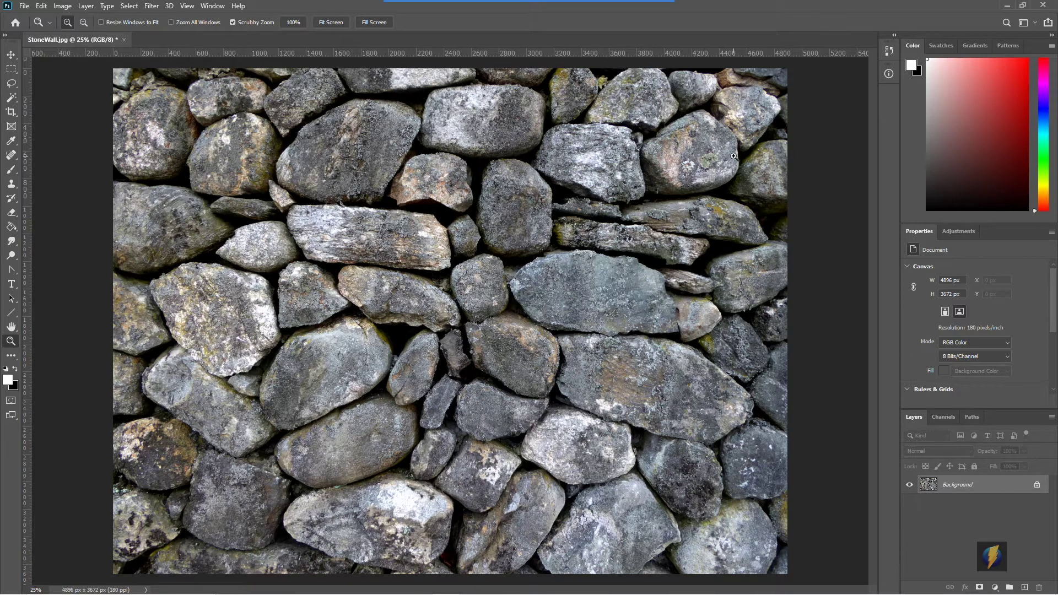
# Create a new 2048 x 2048 pixel RGB, 8-bit document at 299.999 pixels/inch with a white background.
pyautogui.click(24, 7)
pyautogui.click(35, 17)
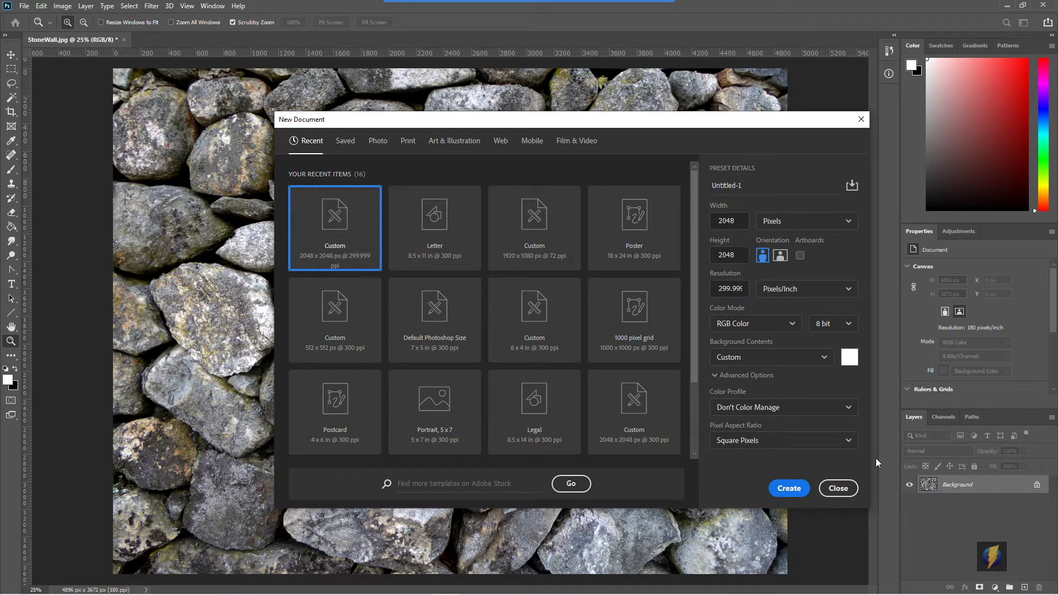
pyautogui.click(785, 489)
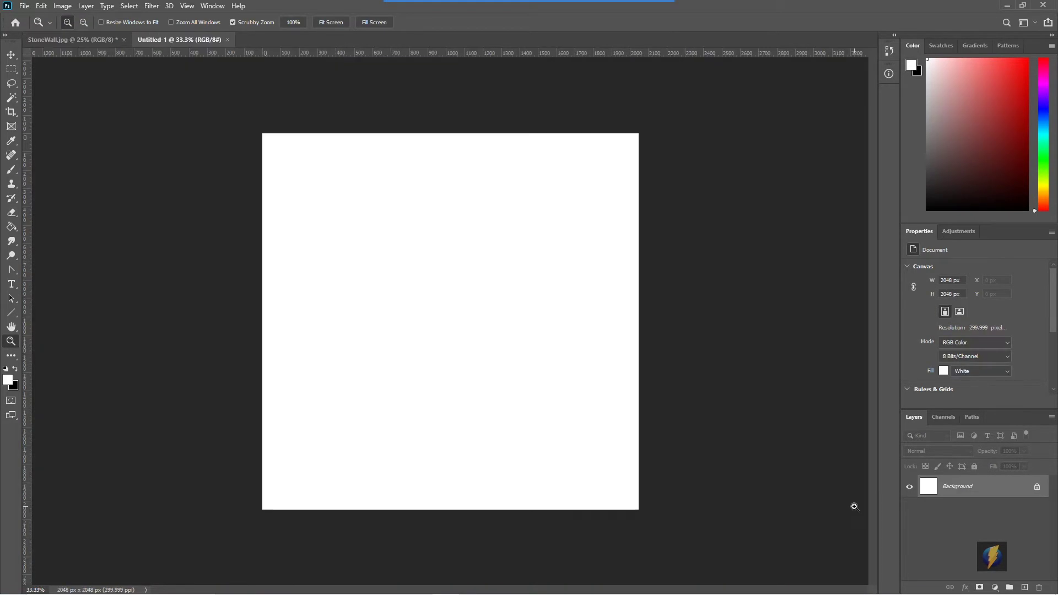
pyautogui.click(107, 41)
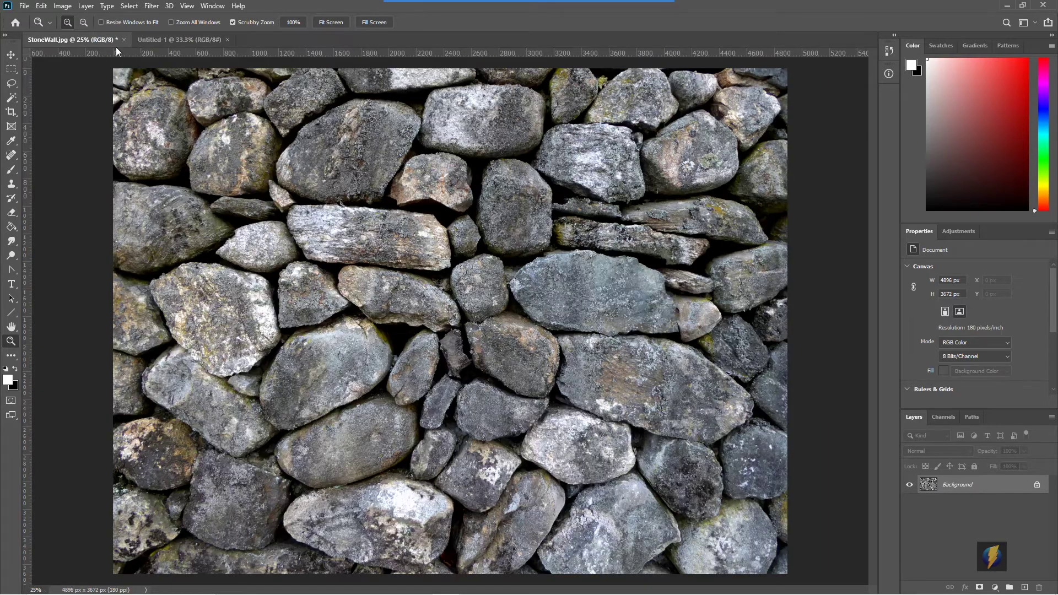
pyautogui.click(163, 41)
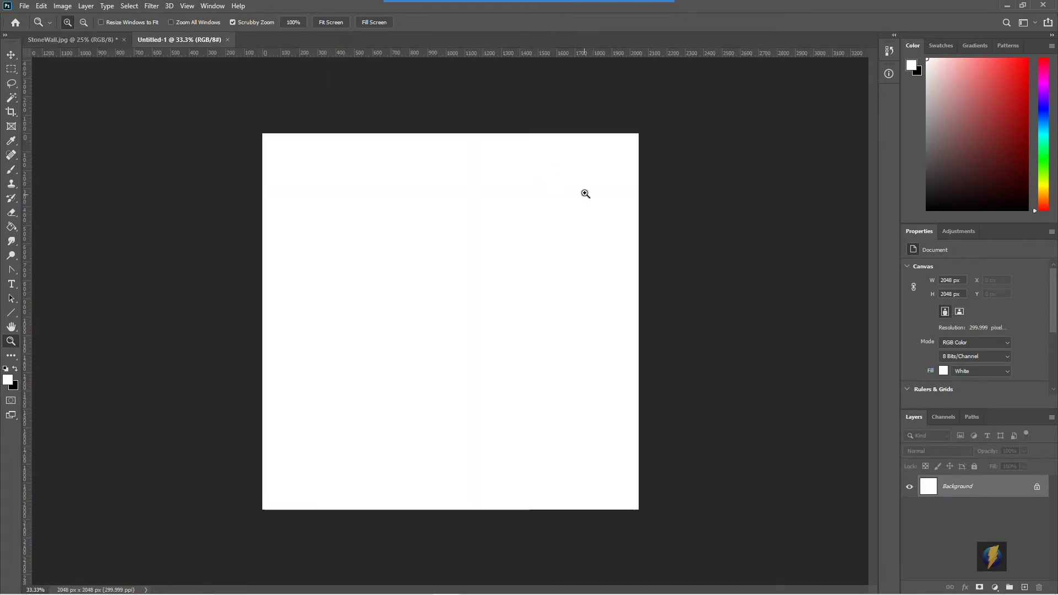
# Return to StoneWall.jpg and reduce the Clone Stamp brush to about 250 px for sampling the stones.
pyautogui.click(93, 39)
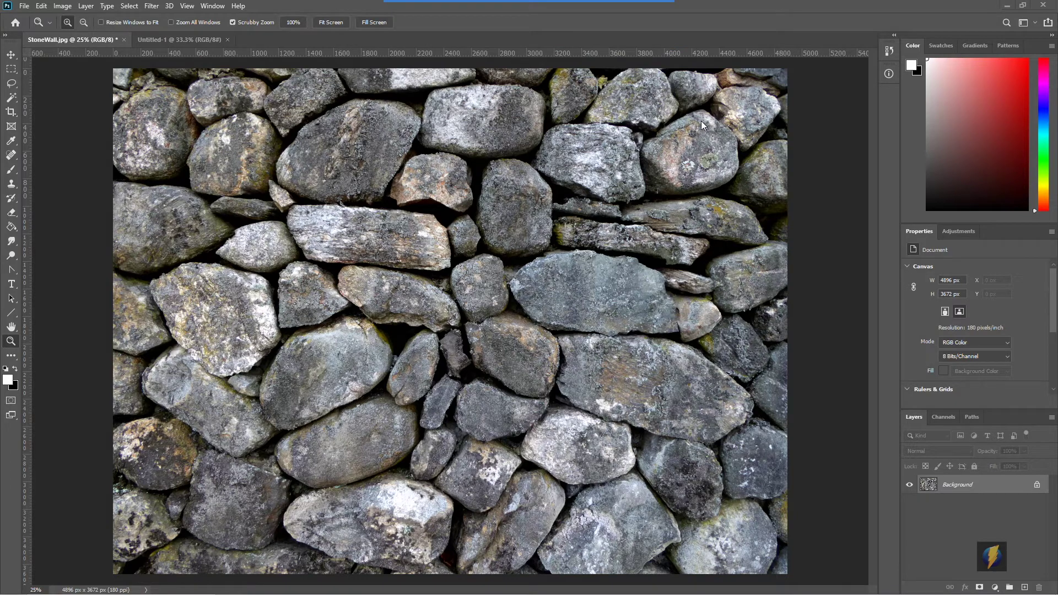
pyautogui.moveTo(699, 121)
pyautogui.mouseDown()
pyautogui.moveTo(492, 194)
pyautogui.moveTo(529, 168)
pyautogui.moveTo(528, 200)
pyautogui.mouseUp()
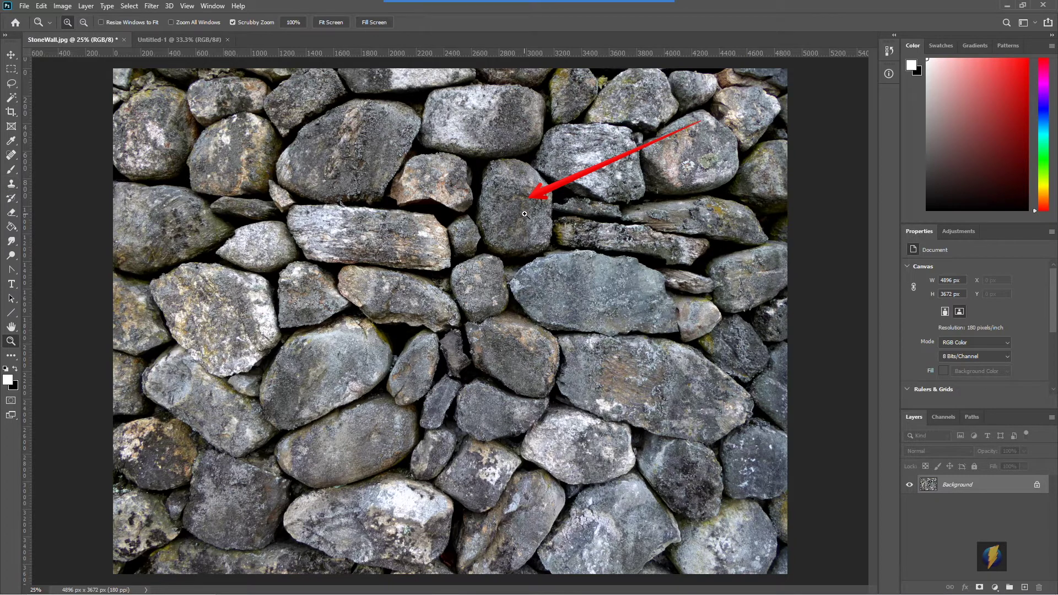
pyautogui.press('alt')
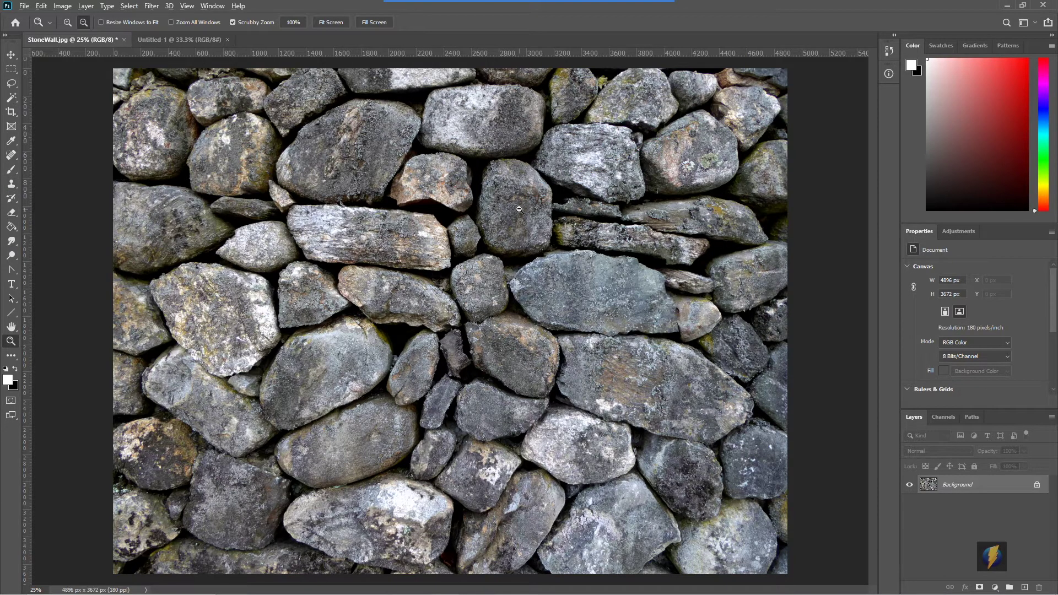
pyautogui.click(12, 187)
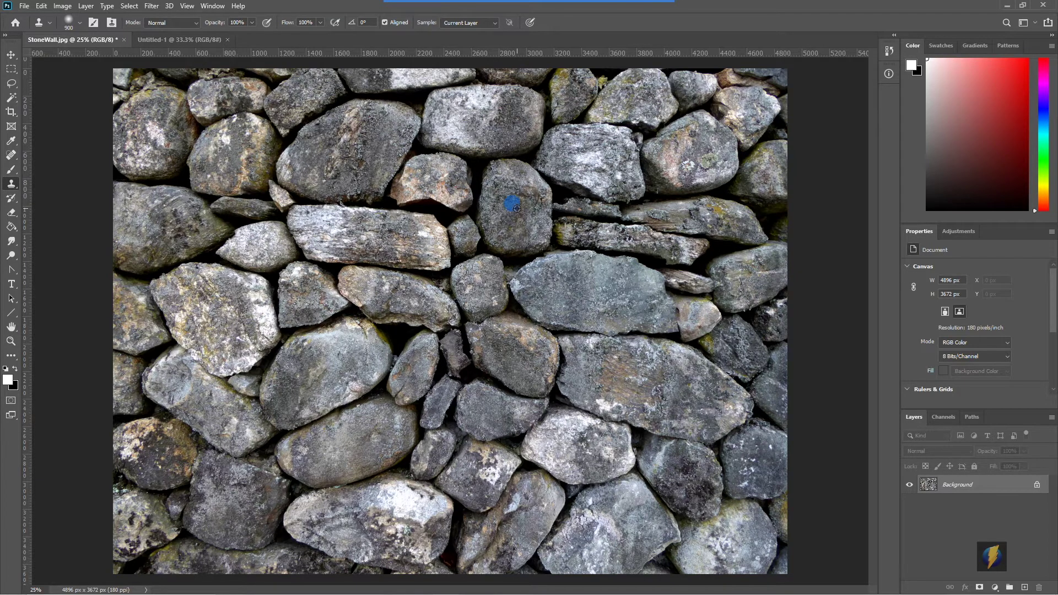
pyautogui.press('[')
pyautogui.press('[')
pyautogui.press('[')
pyautogui.press('[')
pyautogui.press('[')
pyautogui.press('[')
pyautogui.press('[')
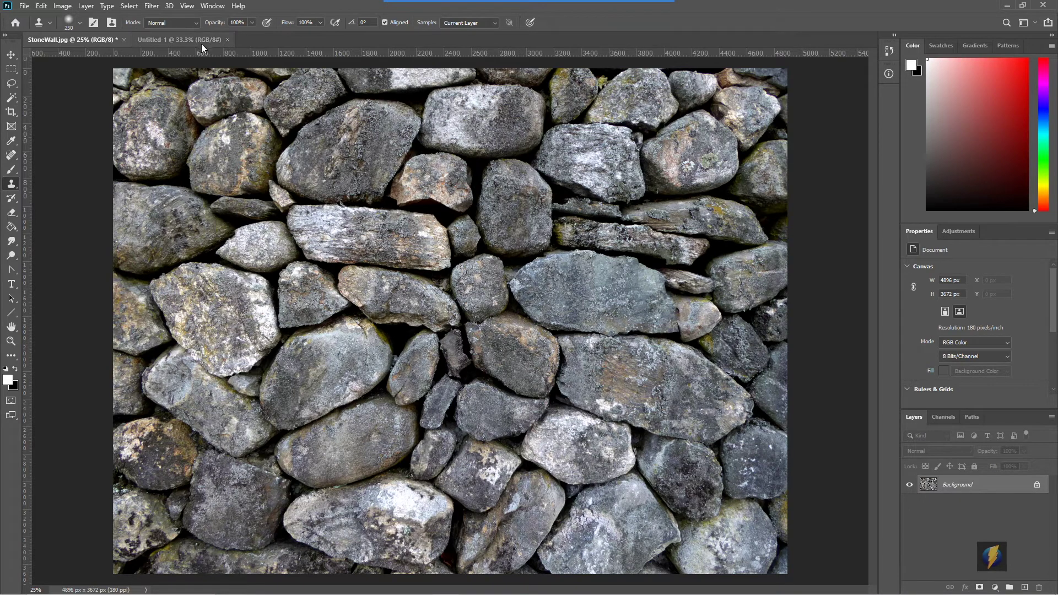
# Try cloning the sampled stones onto the background of the blank document, enlarging the Clone Stamp brush to 1100 px to fill the canvas.
pyautogui.click(181, 39)
pyautogui.moveTo(444, 299)
pyautogui.mouseDown()
pyautogui.moveTo(436, 332)
pyautogui.moveTo(446, 278)
pyautogui.moveTo(420, 336)
pyautogui.moveTo(469, 277)
pyautogui.moveTo(406, 315)
pyautogui.moveTo(468, 328)
pyautogui.moveTo(453, 249)
pyautogui.moveTo(409, 271)
pyautogui.moveTo(407, 301)
pyautogui.moveTo(412, 244)
pyautogui.moveTo(395, 272)
pyautogui.moveTo(400, 329)
pyautogui.moveTo(433, 358)
pyautogui.moveTo(472, 330)
pyautogui.moveTo(482, 278)
pyautogui.moveTo(467, 332)
pyautogui.moveTo(386, 335)
pyautogui.moveTo(391, 260)
pyautogui.moveTo(442, 243)
pyautogui.moveTo(472, 276)
pyautogui.moveTo(477, 306)
pyautogui.moveTo(476, 261)
pyautogui.moveTo(443, 240)
pyautogui.moveTo(458, 236)
pyautogui.moveTo(483, 258)
pyautogui.moveTo(486, 323)
pyautogui.moveTo(459, 358)
pyautogui.moveTo(488, 348)
pyautogui.mouseUp()
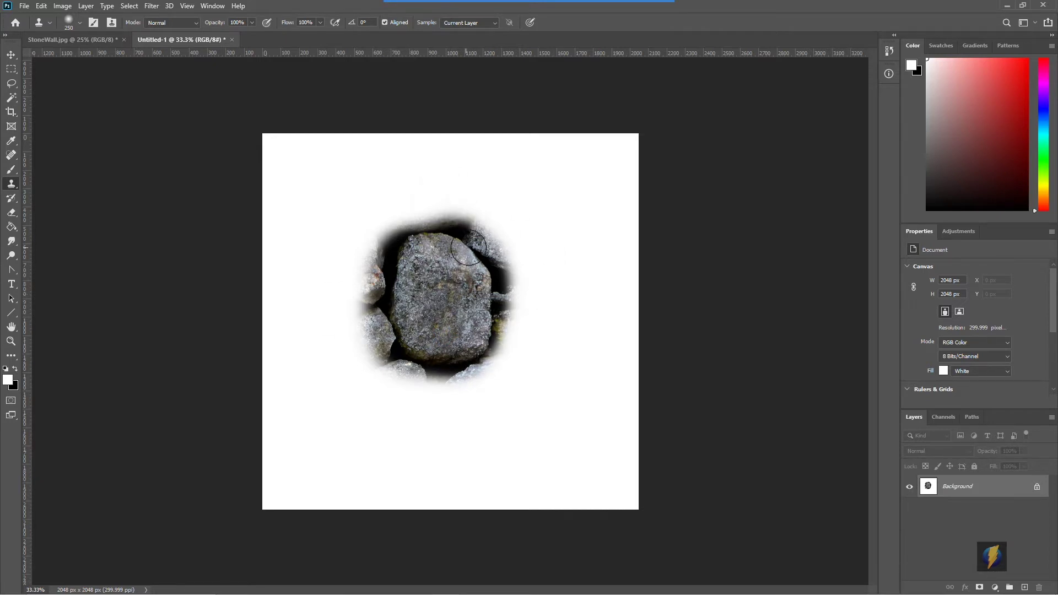
pyautogui.press(']')
pyautogui.press(']')
pyautogui.press(']')
pyautogui.press(']')
pyautogui.press(']')
pyautogui.press(']')
pyautogui.press(']')
pyautogui.press(']')
pyautogui.press(']')
pyautogui.moveTo(472, 237)
pyautogui.mouseDown()
pyautogui.moveTo(370, 234)
pyautogui.moveTo(272, 177)
pyautogui.moveTo(547, 338)
pyautogui.moveTo(626, 420)
pyautogui.moveTo(198, 490)
pyautogui.moveTo(501, 376)
pyautogui.moveTo(414, 171)
pyautogui.moveTo(604, 346)
pyautogui.mouseUp()
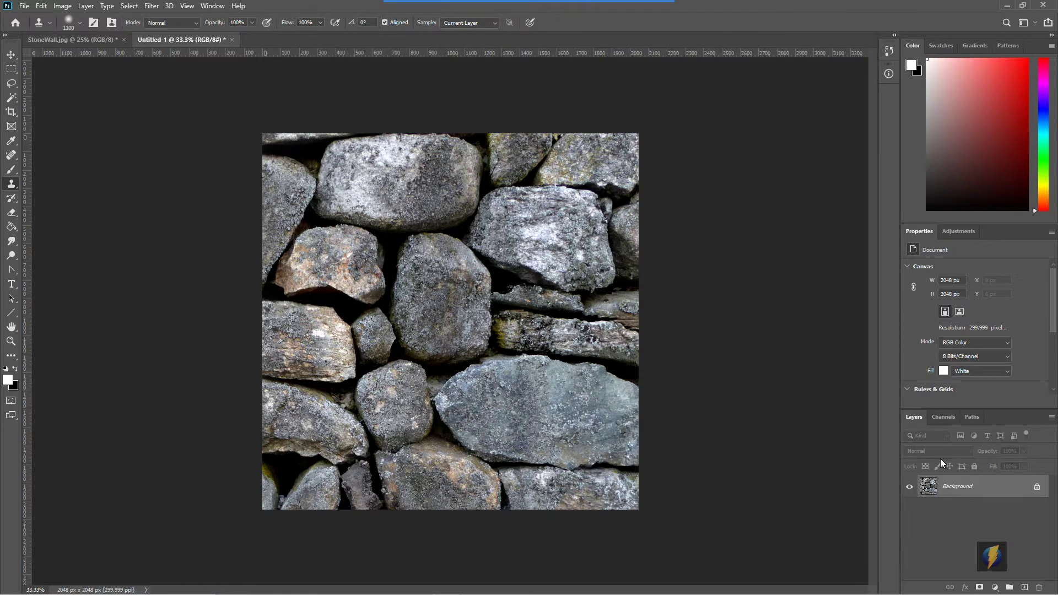
# Undo all the clone strokes on the background of the 2048 px document.
pyautogui.hotkey('ctrl', 'alt', 'z')
pyautogui.hotkey('ctrl', 'alt', 'z')
pyautogui.hotkey('ctrl', 'alt', 'z')
pyautogui.hotkey('ctrl', 'alt', 'z')
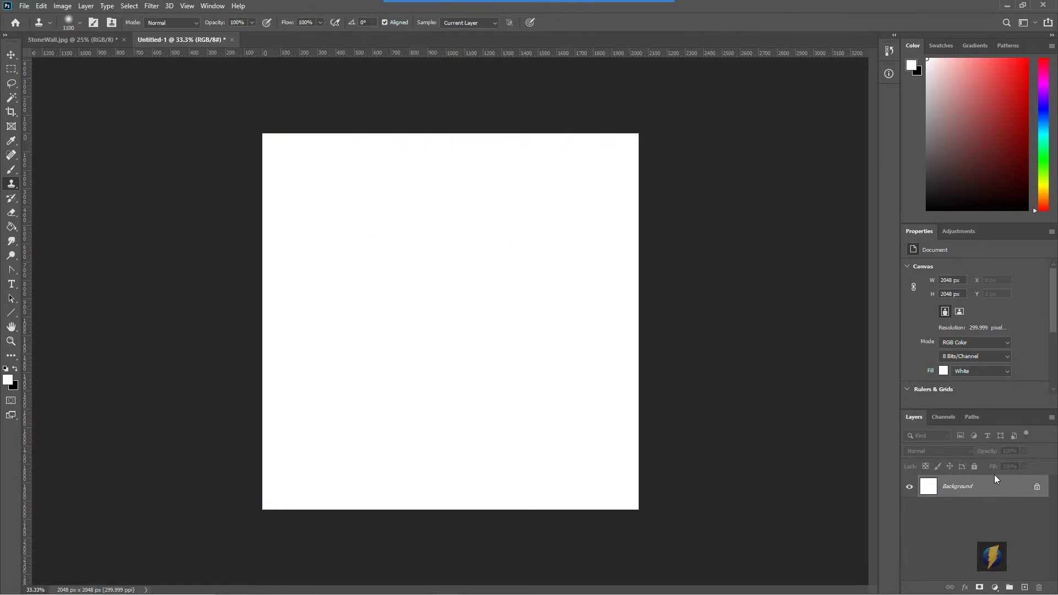
# Add a new layer above the background and try cloning the wall stones around its center with the 1100 px brush.
pyautogui.click(570, 22)
pyautogui.moveTo(661, 263); pyautogui.dragTo(888, 465)
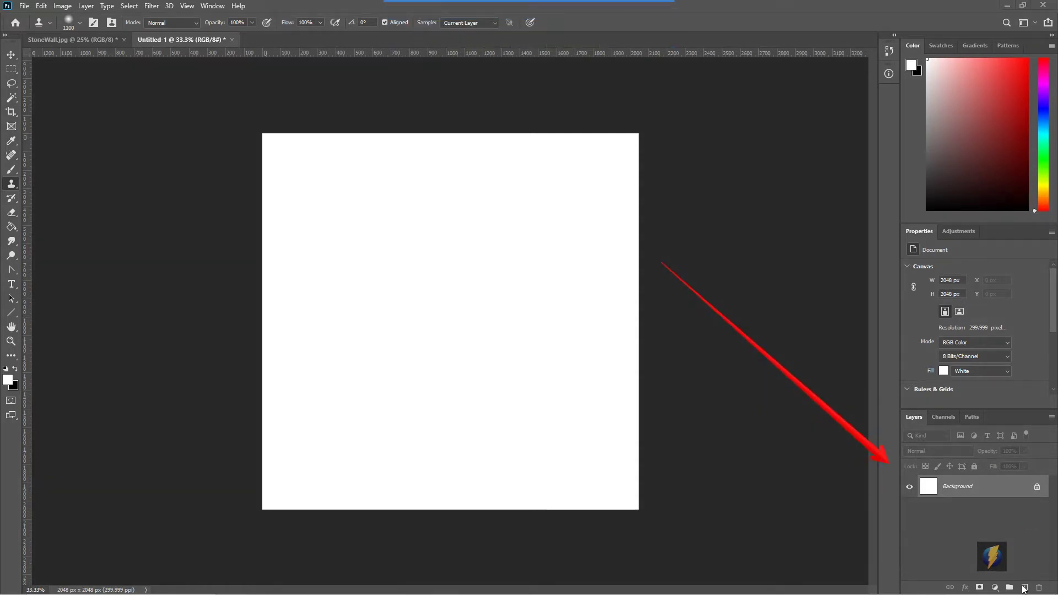
pyautogui.click(1024, 588)
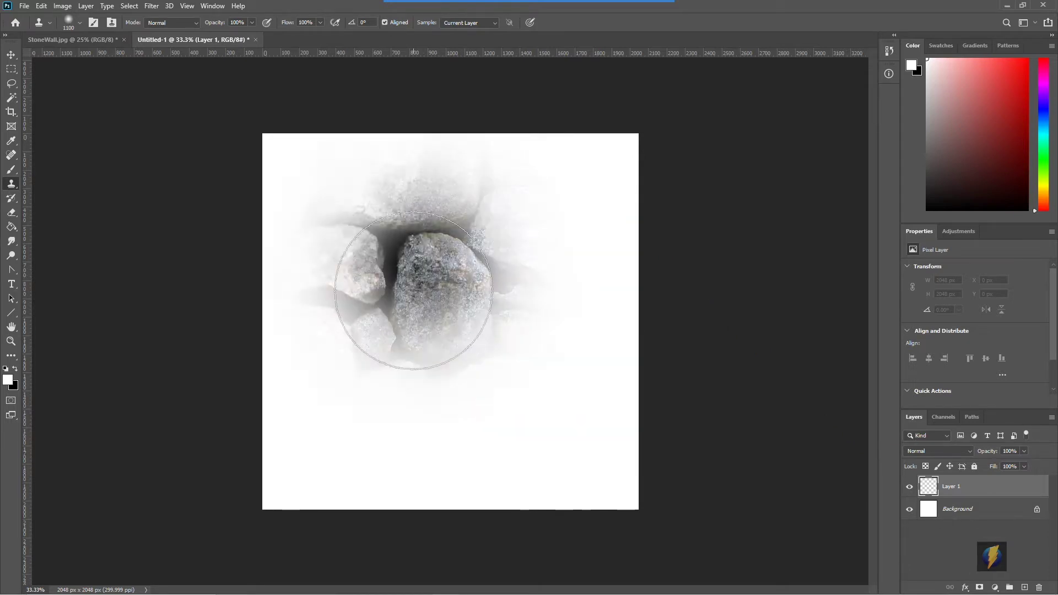
pyautogui.moveTo(436, 283)
pyautogui.mouseDown()
pyautogui.moveTo(464, 327)
pyautogui.moveTo(432, 297)
pyautogui.moveTo(448, 302)
pyautogui.moveTo(447, 320)
pyautogui.moveTo(469, 303)
pyautogui.mouseUp()
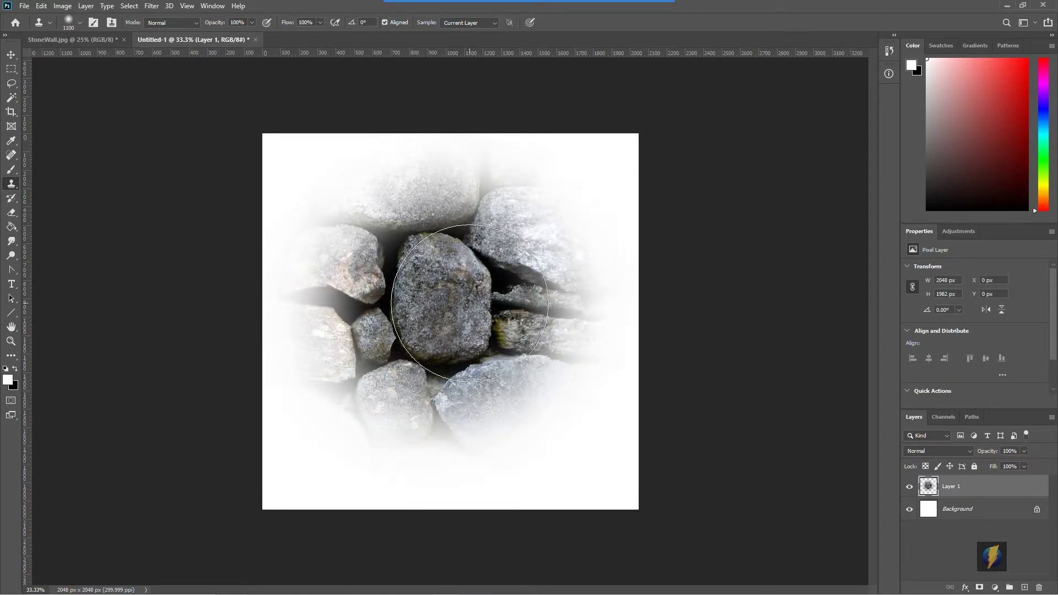
# Undo the strokes on the new layer and try cloning stones from the wall photo along the canvas's upper edge instead.
pyautogui.click(83, 39)
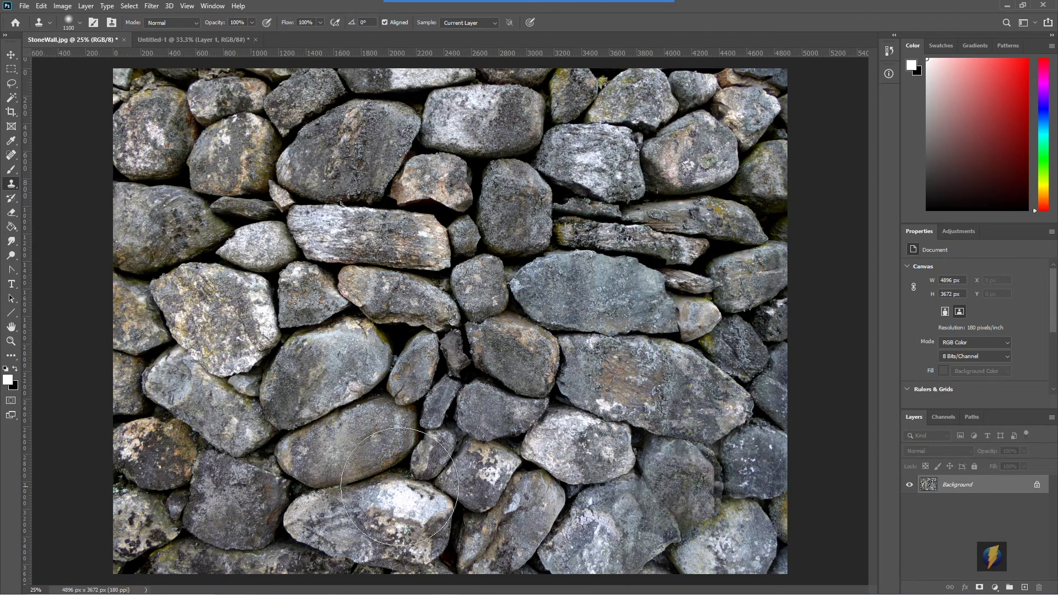
pyautogui.click(192, 41)
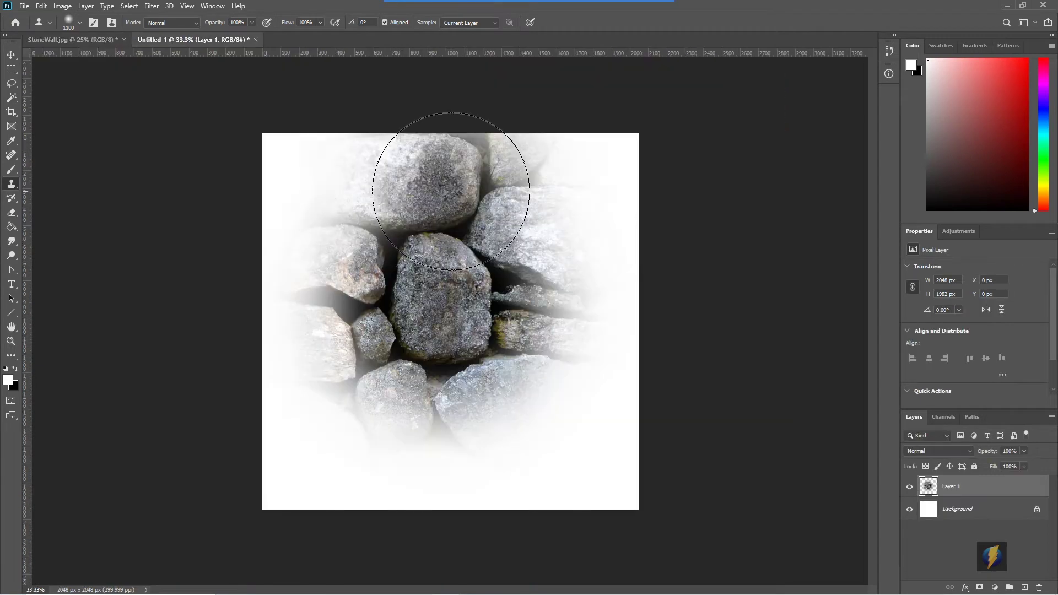
pyautogui.hotkey('ctrl', 'z')
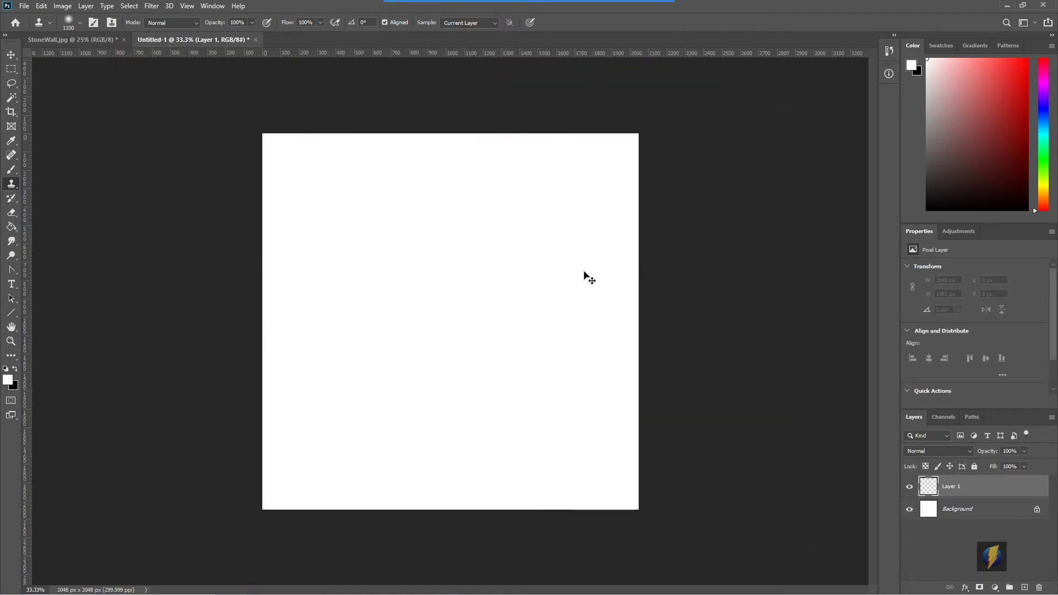
pyautogui.click(67, 41)
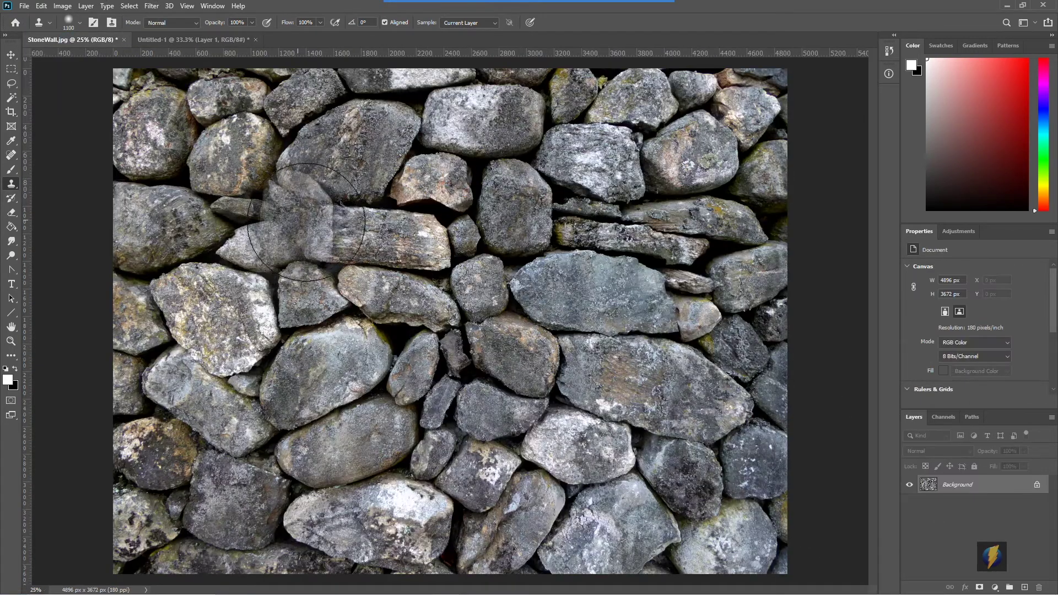
pyautogui.click(234, 42)
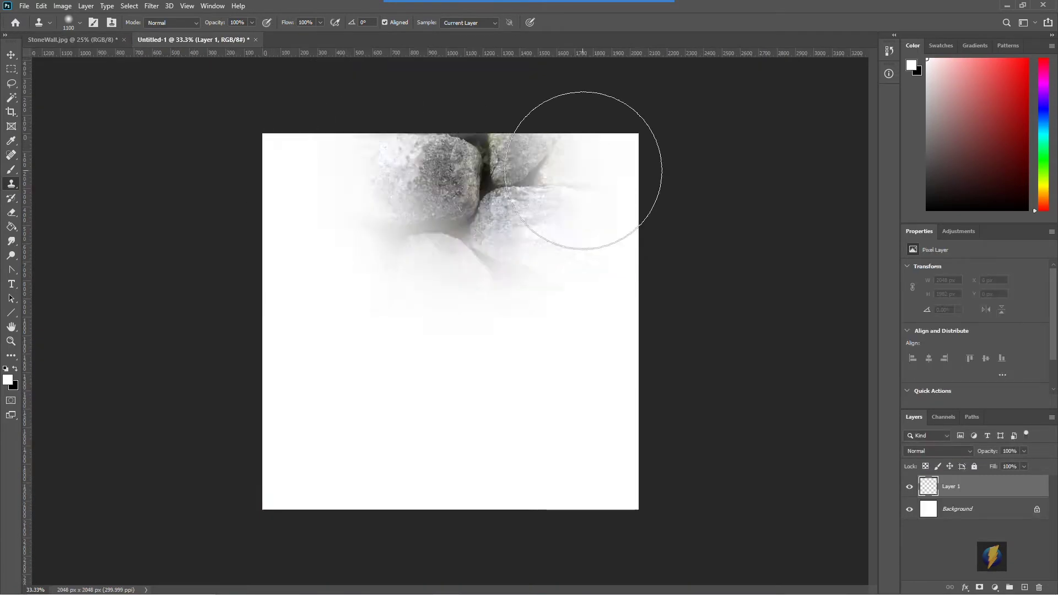
# Resize StoneWall.jpg to a height of 2048 pixels, keeping its proportions and automatic resampling.
pyautogui.click(78, 40)
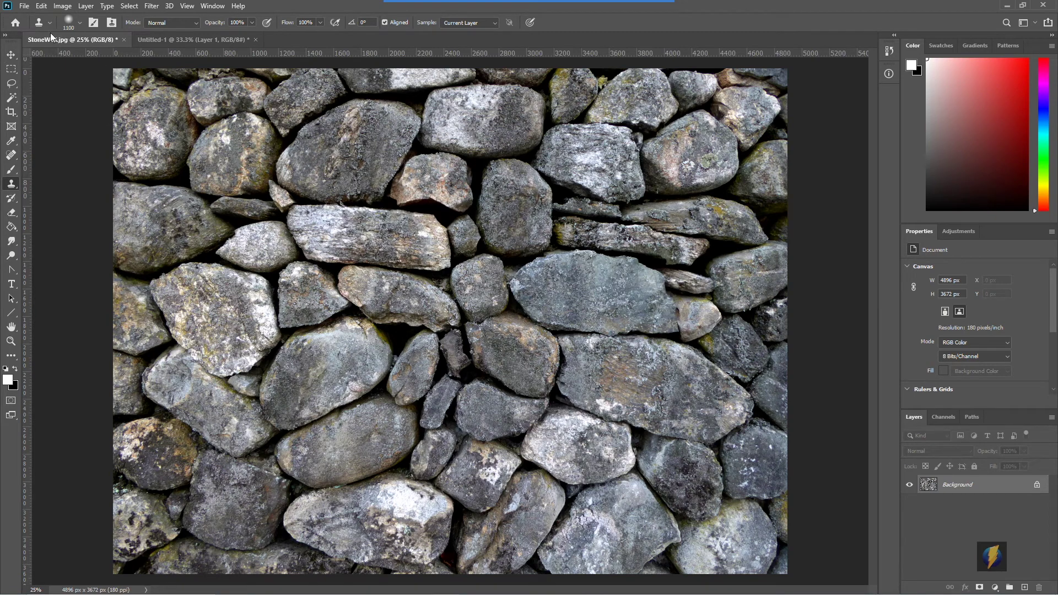
pyautogui.click(61, 6)
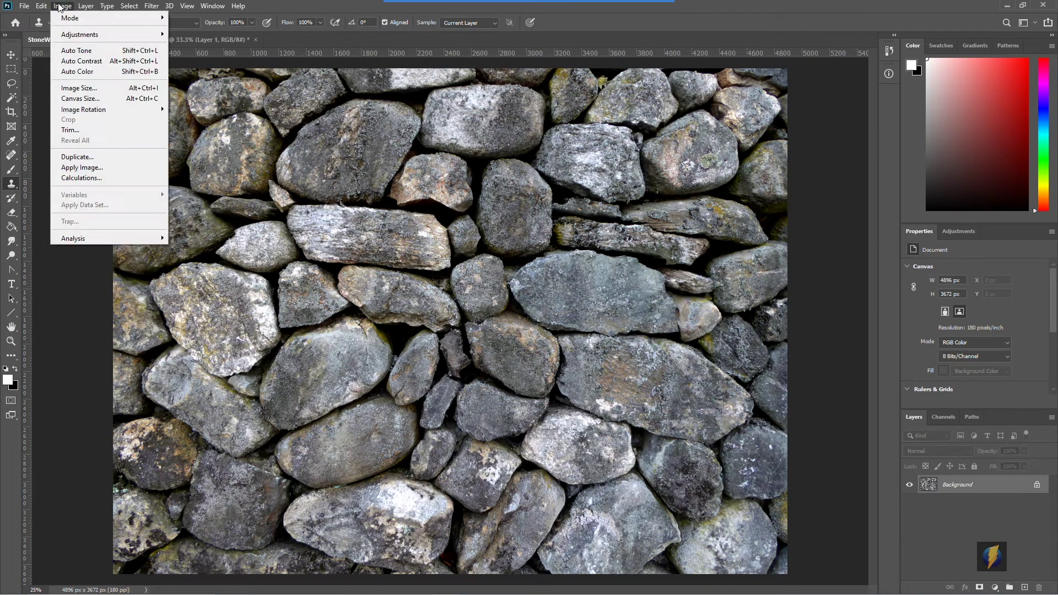
pyautogui.click(73, 90)
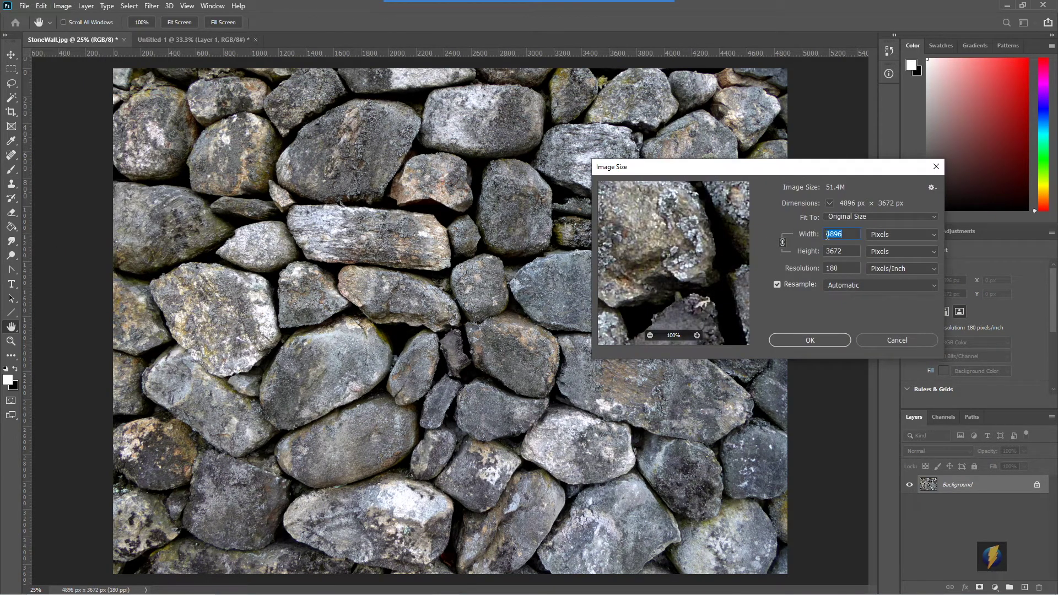
pyautogui.doubleClick(844, 236)
pyautogui.doubleClick(843, 253)
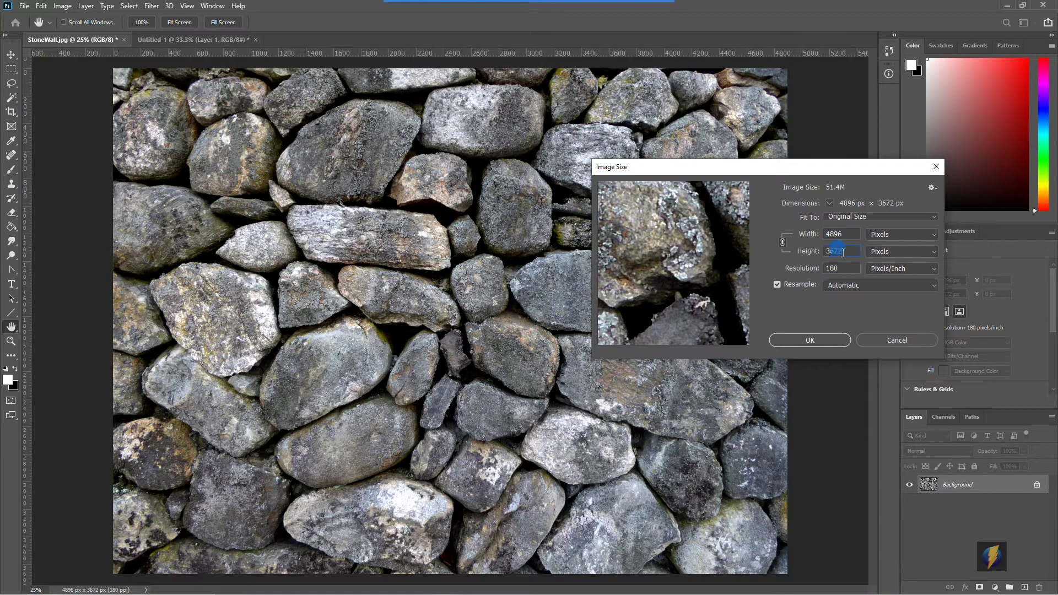
pyautogui.write('2048')
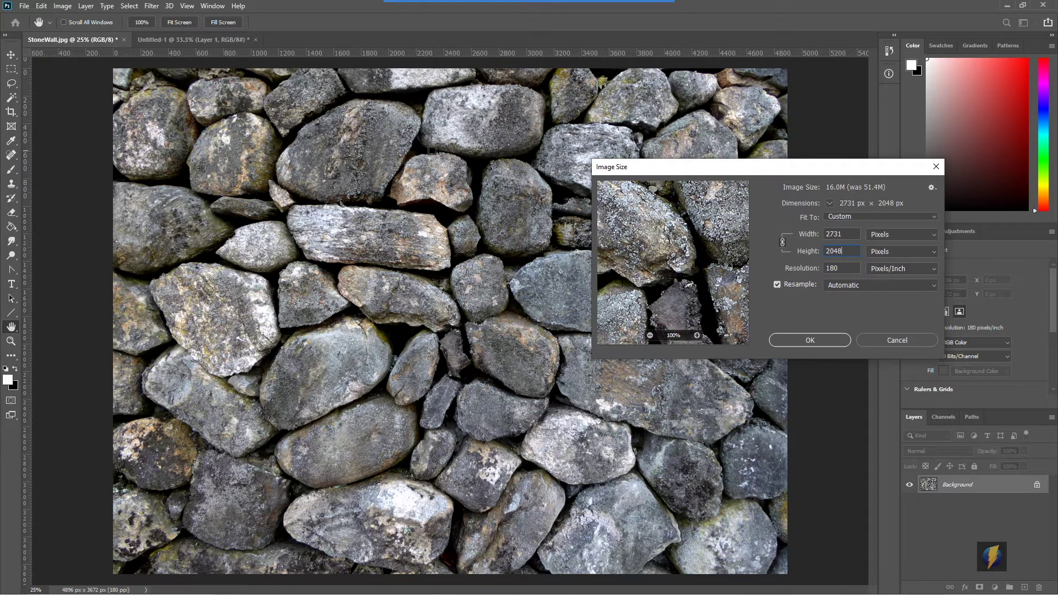
pyautogui.click(805, 340)
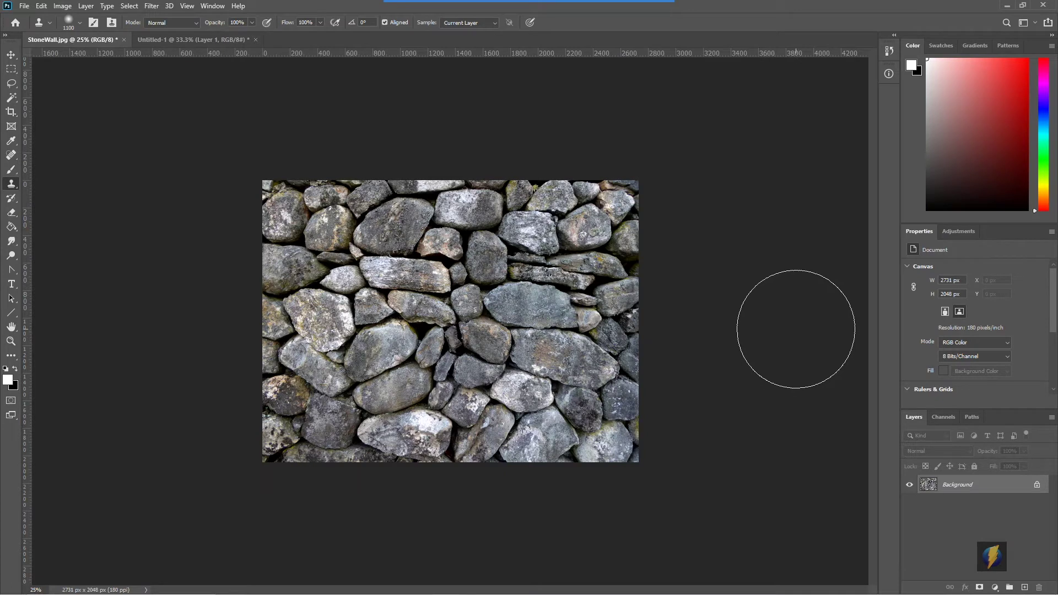
# Copy the entire resized stone wall photo and paste it as a layer into the 2048 x 2048 px document.
pyautogui.press('v')
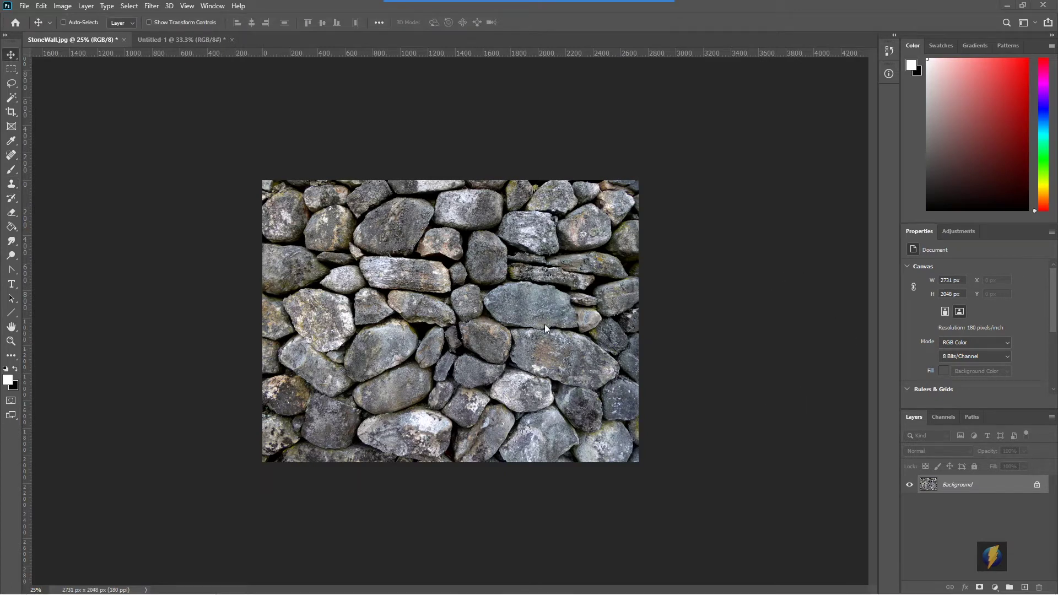
pyautogui.click(11, 69)
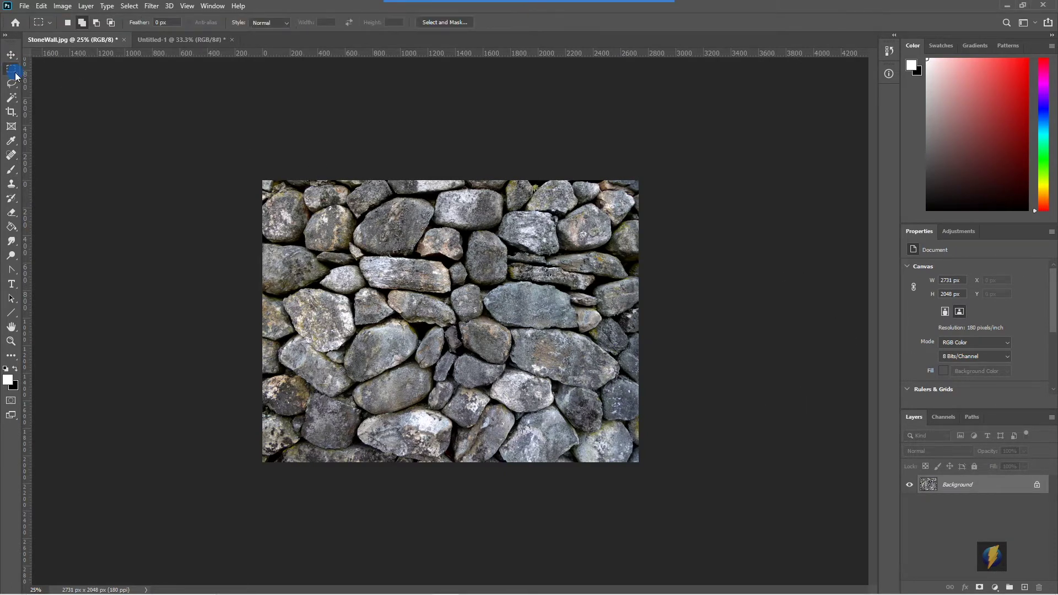
pyautogui.moveTo(175, 131); pyautogui.dragTo(760, 482)
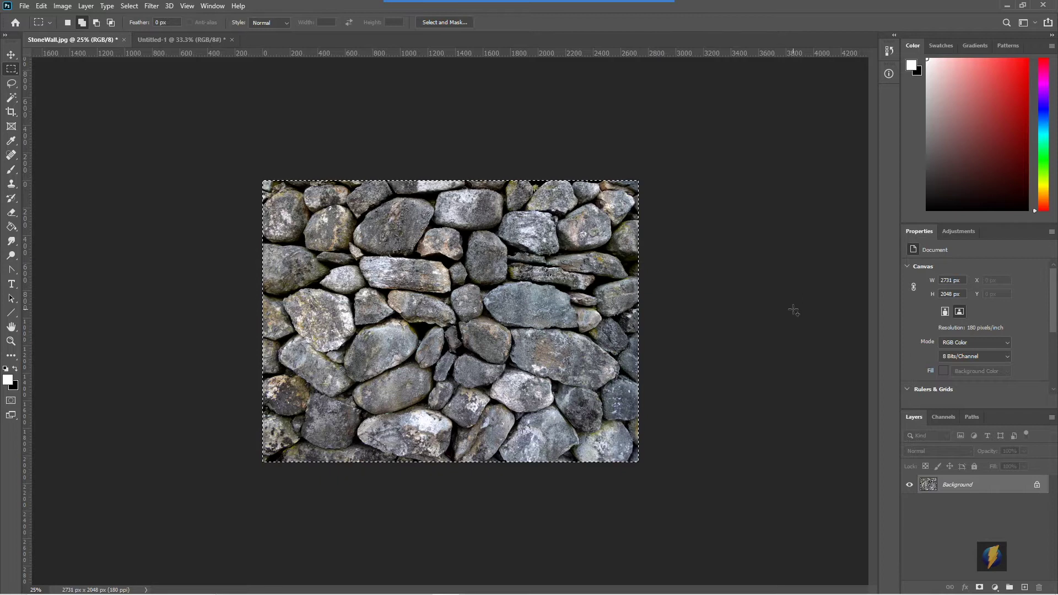
pyautogui.click(198, 39)
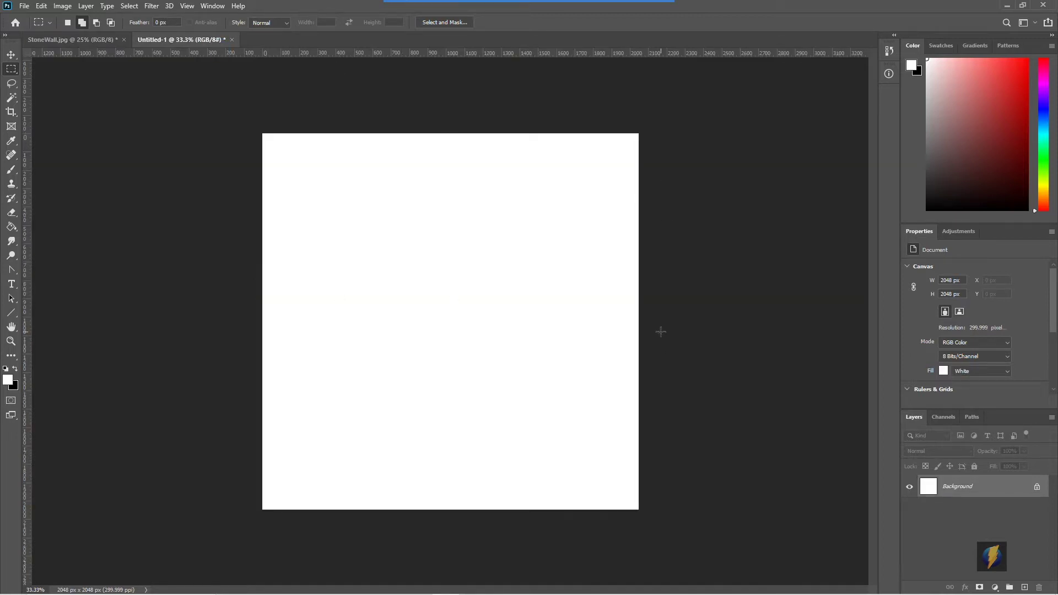
pyautogui.hotkey('ctrl', 'v')
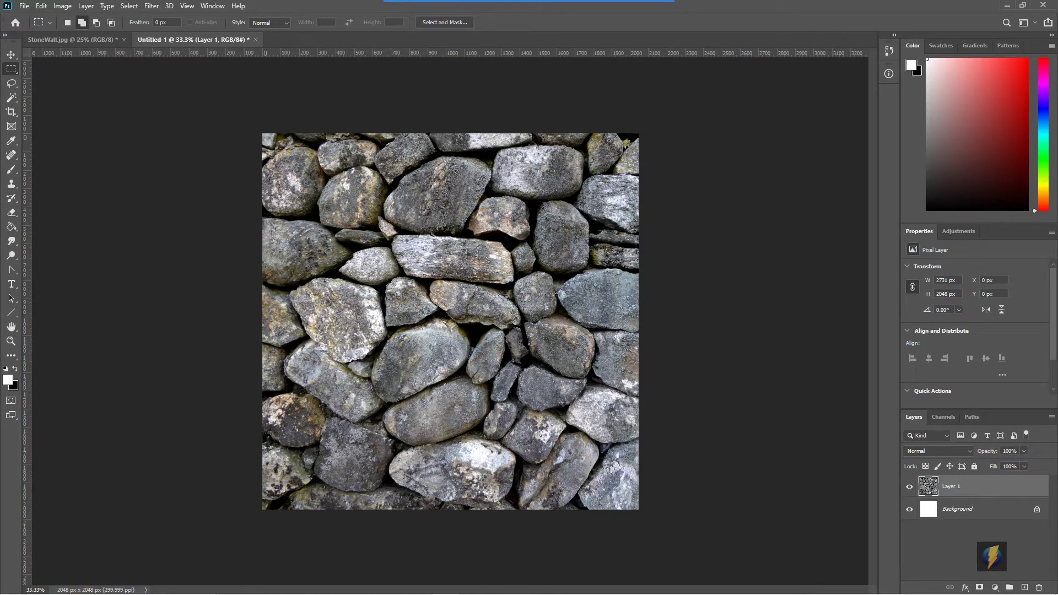
# Shift the pasted stone layer horizontally to X -390 px so the chosen stones fill the square canvas.
pyautogui.click(11, 55)
pyautogui.moveTo(347, 283); pyautogui.dragTo(276, 286)
pyautogui.moveTo(505, 293); pyautogui.dragTo(554, 293)
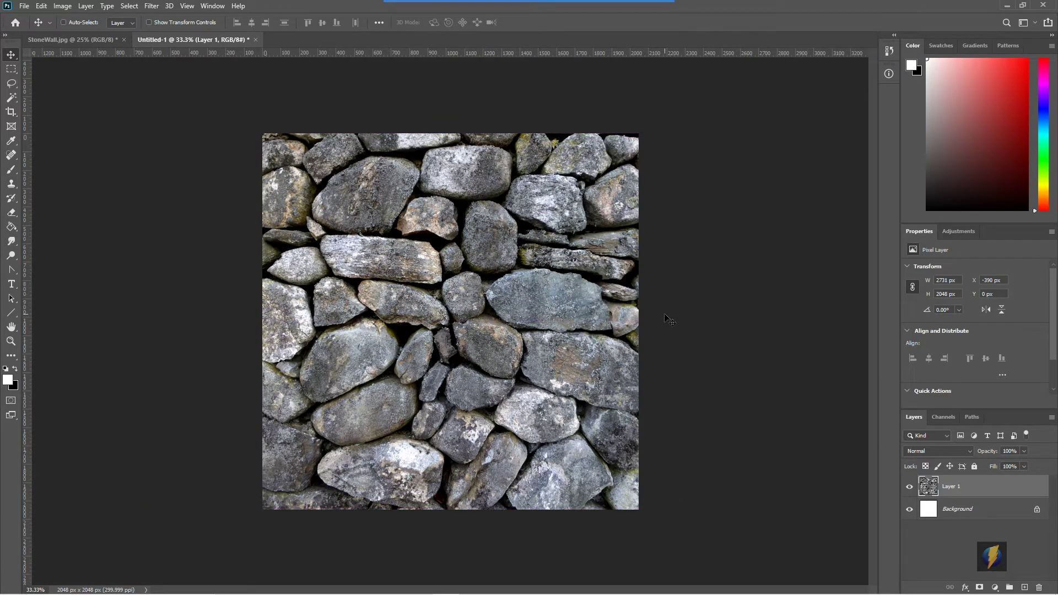
# Crop to the existing 2048 x 2048 px canvas bounds, deleting the stone pixels that extend past both sides.
pyautogui.click(12, 114)
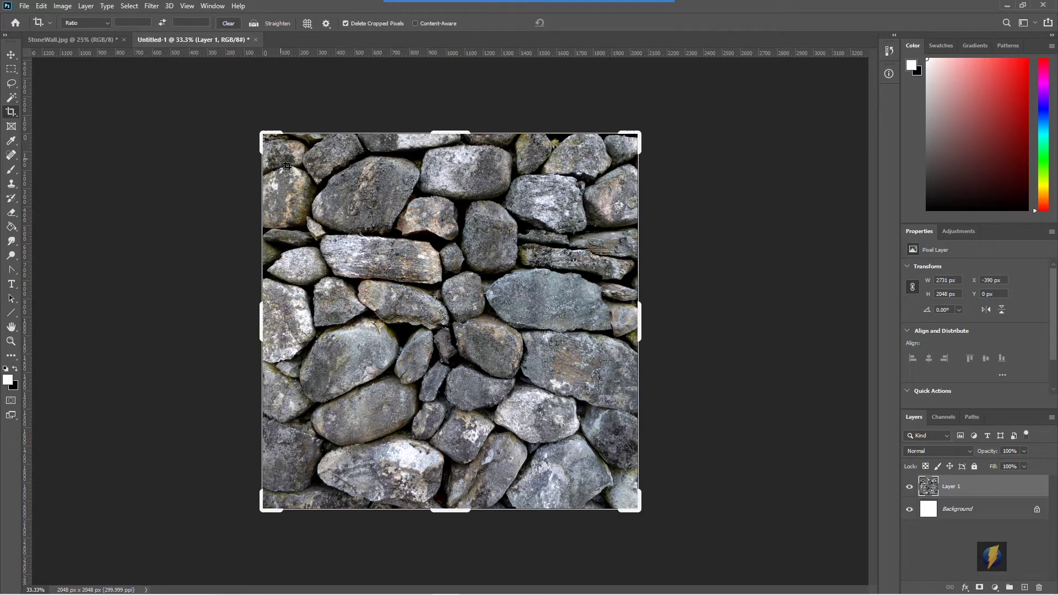
pyautogui.click(496, 258)
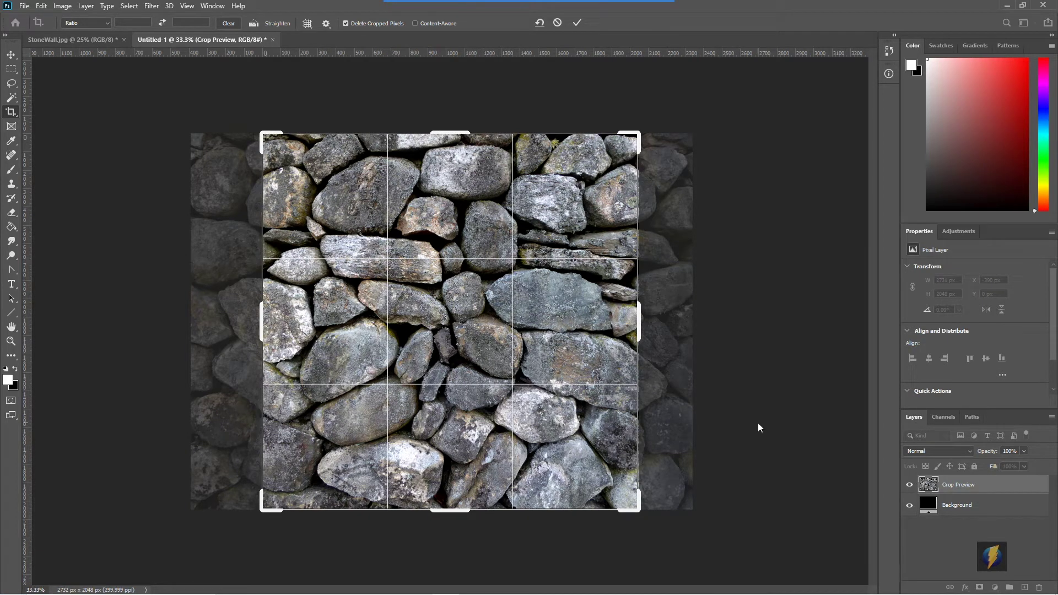
pyautogui.press('Return')
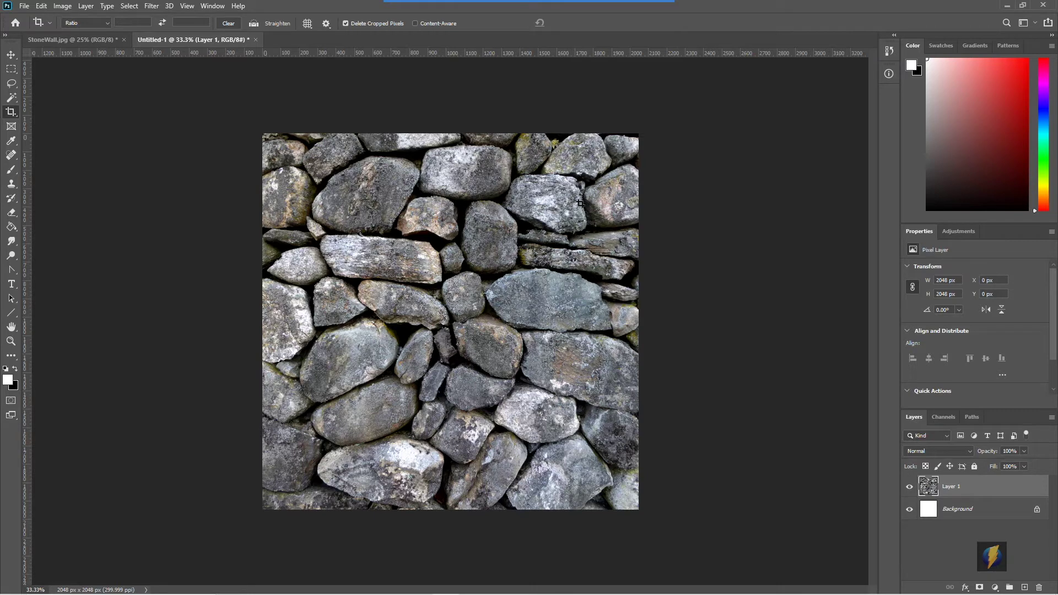
# Apply the Offset filter to the stone layer with -1024 horizontal, -1024 vertical and Wrap Around.
pyautogui.click(152, 7)
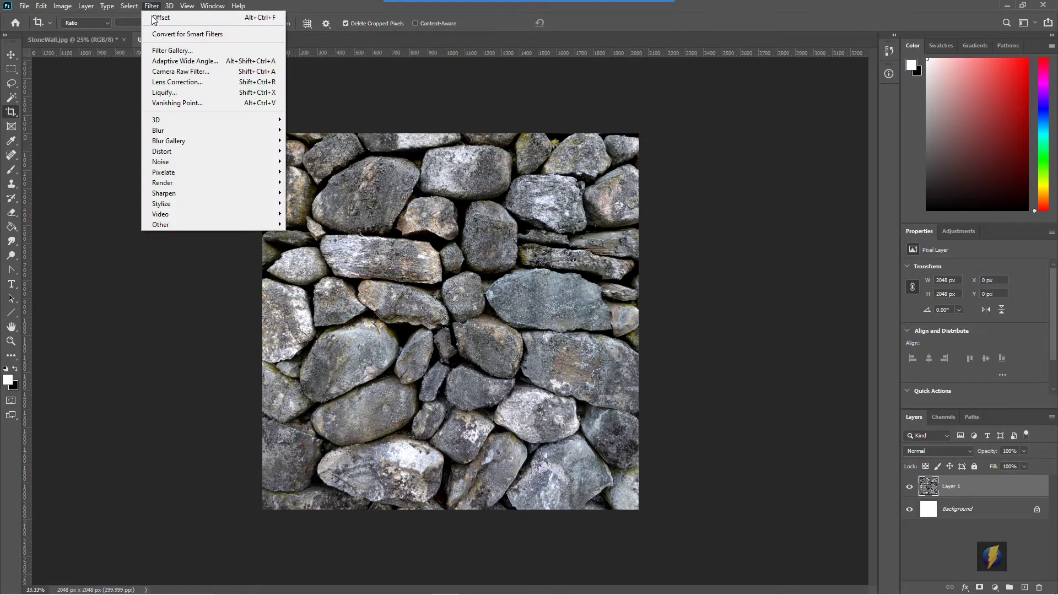
pyautogui.moveTo(175, 225)
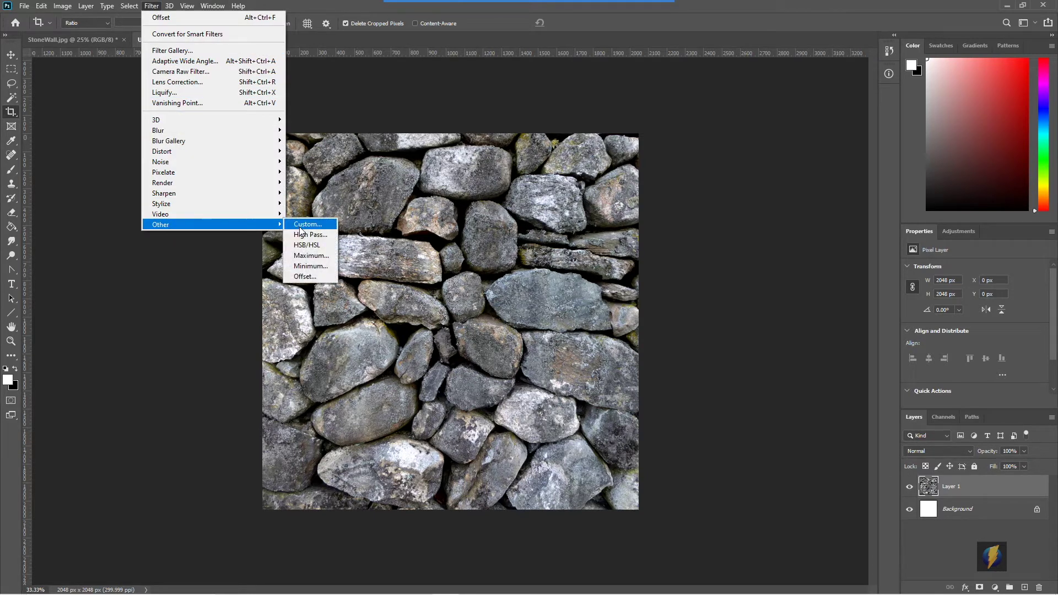
pyautogui.click(305, 276)
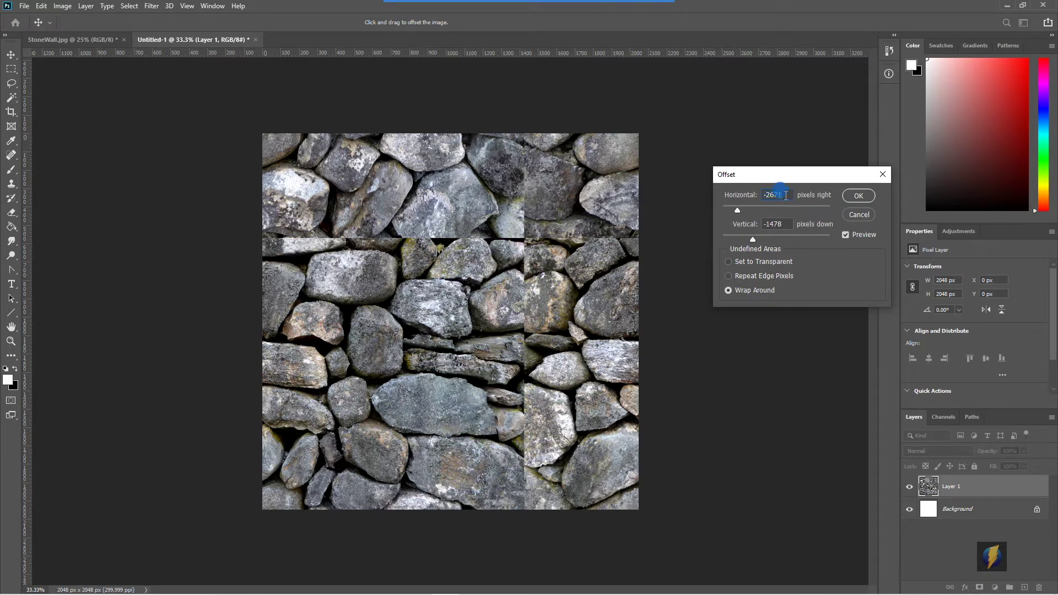
pyautogui.write('-1024')
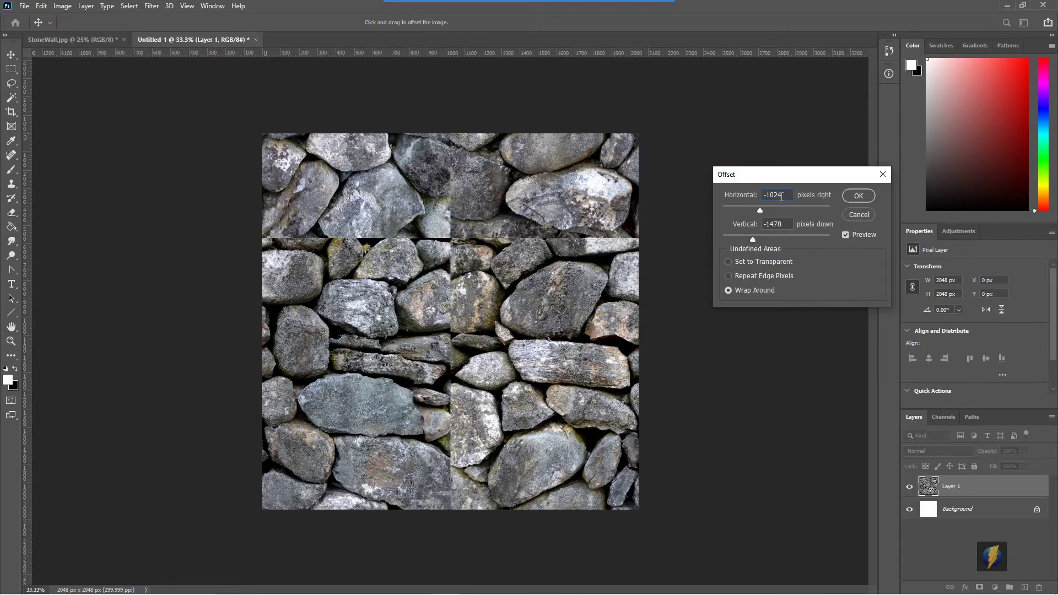
pyautogui.moveTo(765, 224); pyautogui.dragTo(791, 224)
pyautogui.write('-1024')
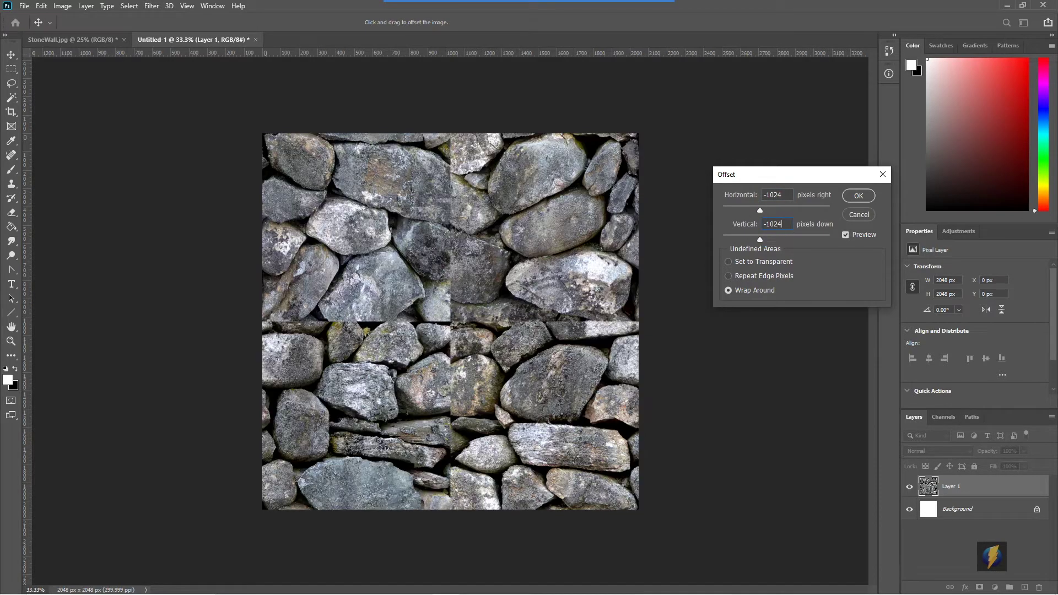
pyautogui.click(859, 197)
pyautogui.press('c')
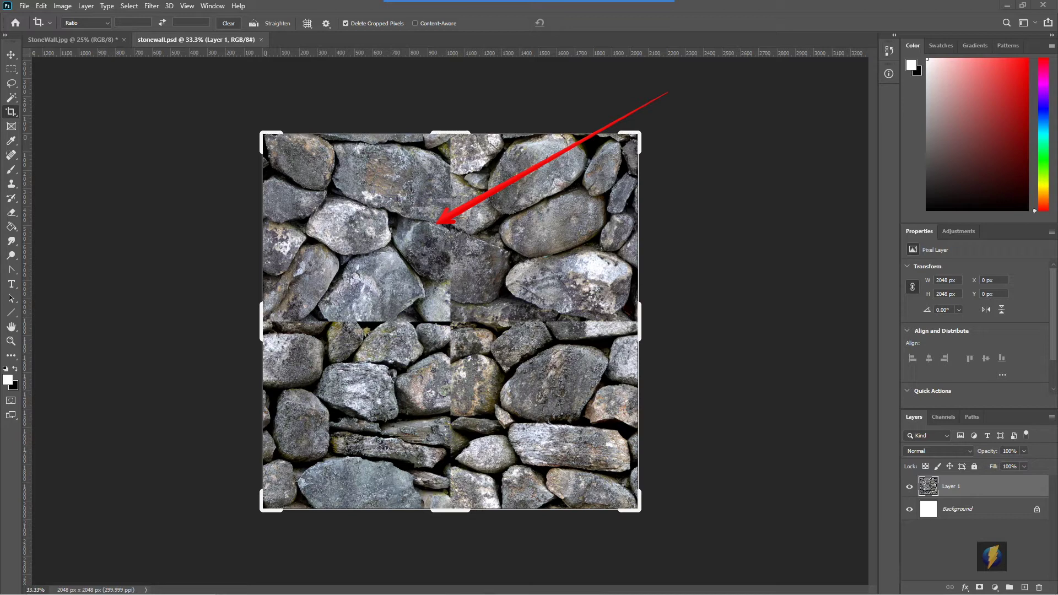
# In StoneWall.jpg, set the Clone Stamp brush to 125 px and sample the upper-left edge of the long brown-patched stone.
pyautogui.click(94, 39)
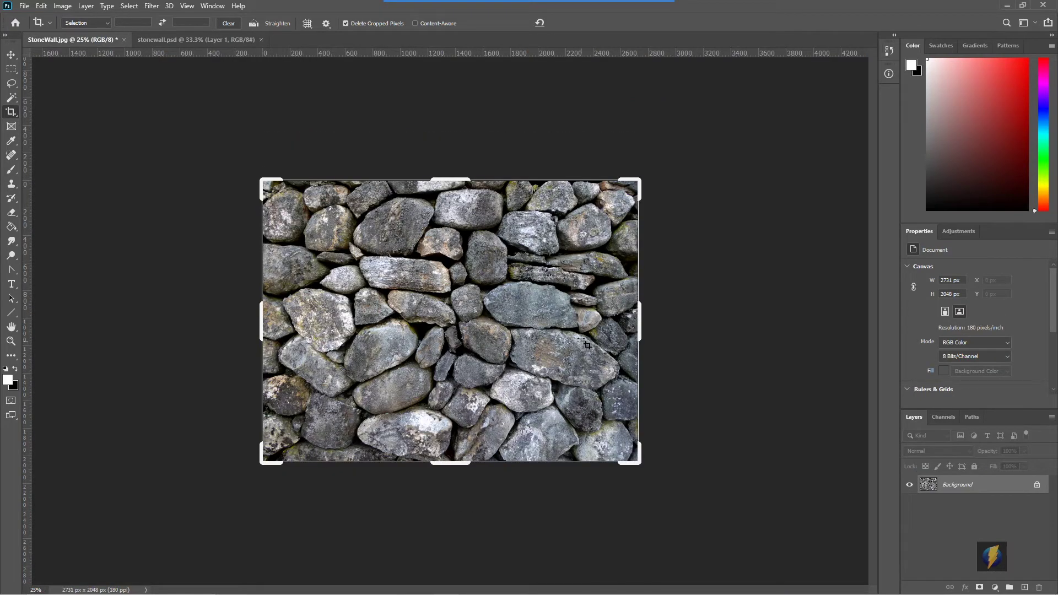
pyautogui.moveTo(568, 146)
pyautogui.mouseDown()
pyautogui.moveTo(559, 346)
pyautogui.moveTo(537, 347)
pyautogui.moveTo(573, 356)
pyautogui.mouseUp()
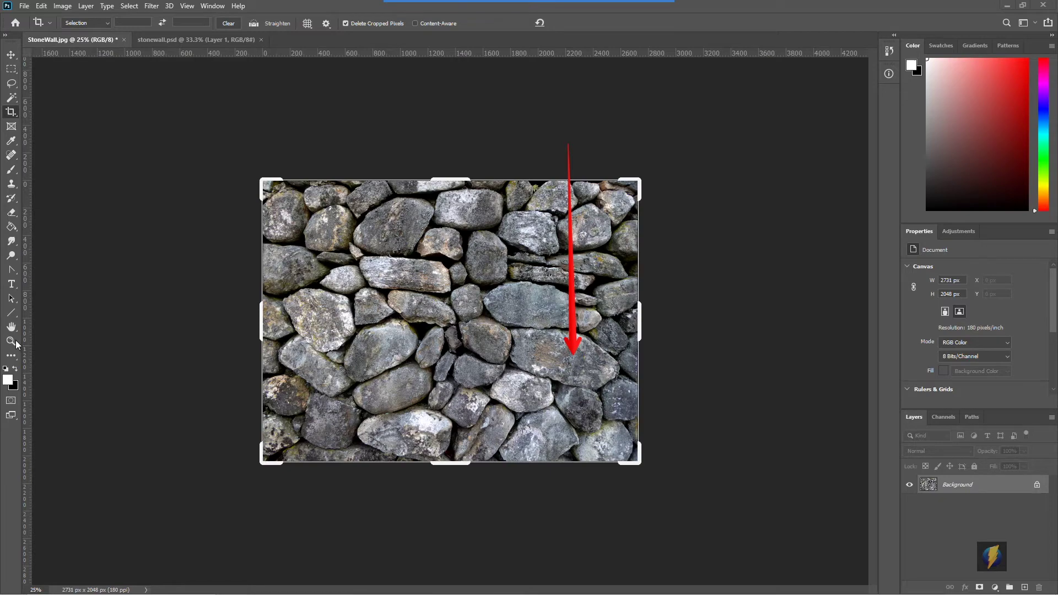
pyautogui.click(542, 354)
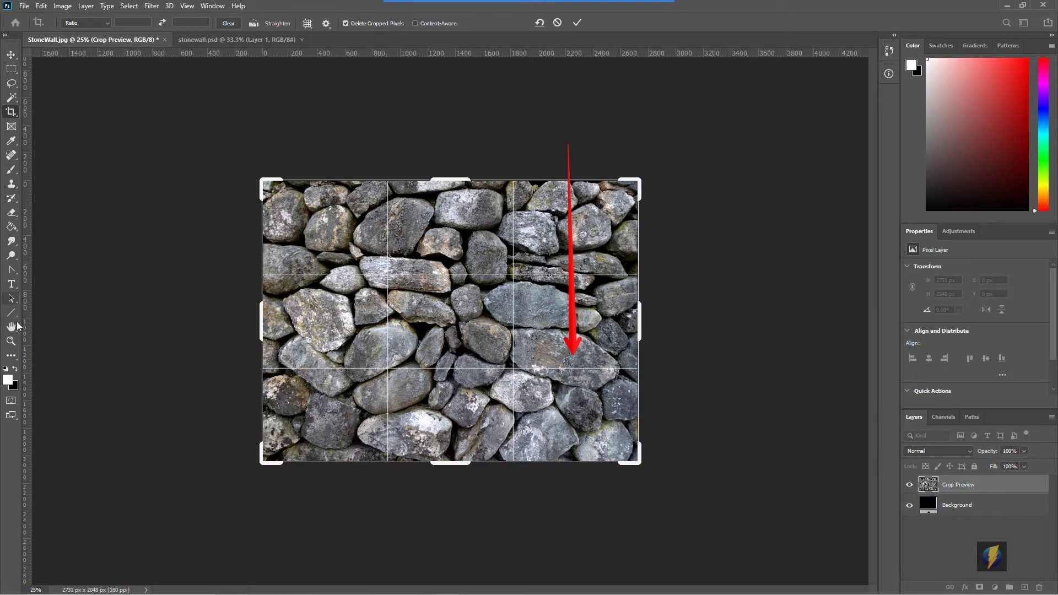
pyautogui.click(11, 341)
pyautogui.click(558, 360)
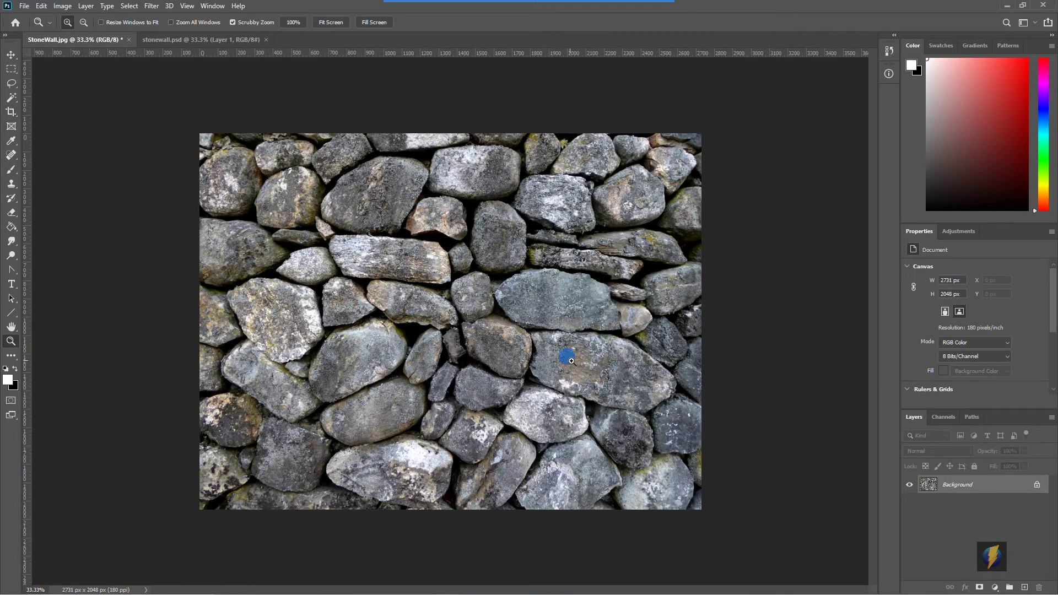
pyautogui.moveTo(570, 361); pyautogui.dragTo(669, 379)
pyautogui.keyDown('alt'); pyautogui.click(533, 362); pyautogui.keyUp('alt')
pyautogui.keyDown('alt'); pyautogui.click(545, 353); pyautogui.keyUp('alt')
pyautogui.click(11, 184)
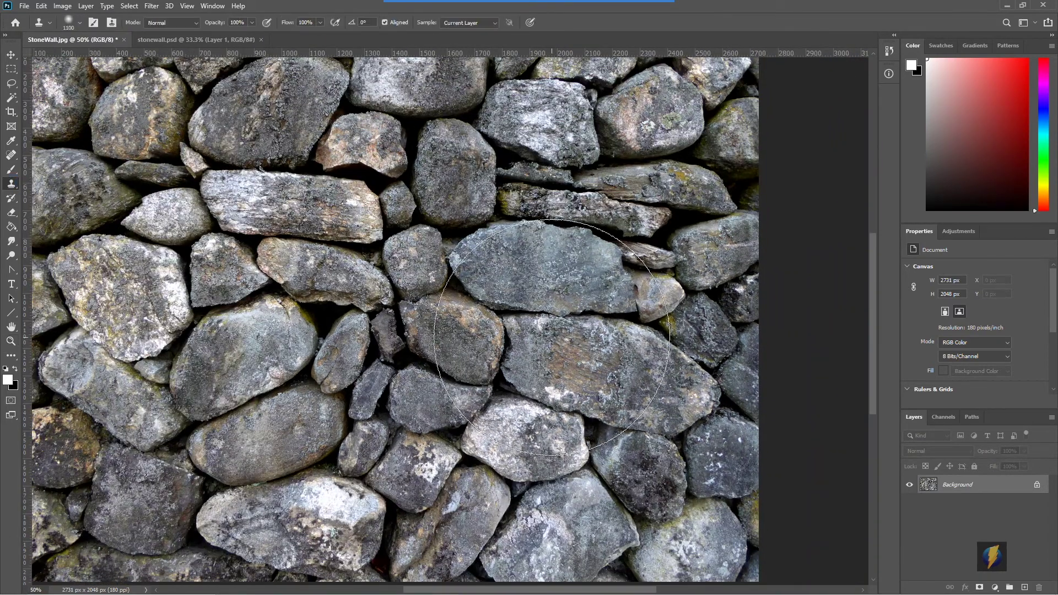
pyautogui.press('[')
pyautogui.press('[')
pyautogui.press('[')
pyautogui.press('[')
pyautogui.press('[')
pyautogui.press('[')
pyautogui.press('[')
pyautogui.press('[')
pyautogui.press('[')
pyautogui.press('[')
pyautogui.press('[')
pyautogui.press('[')
pyautogui.press('[')
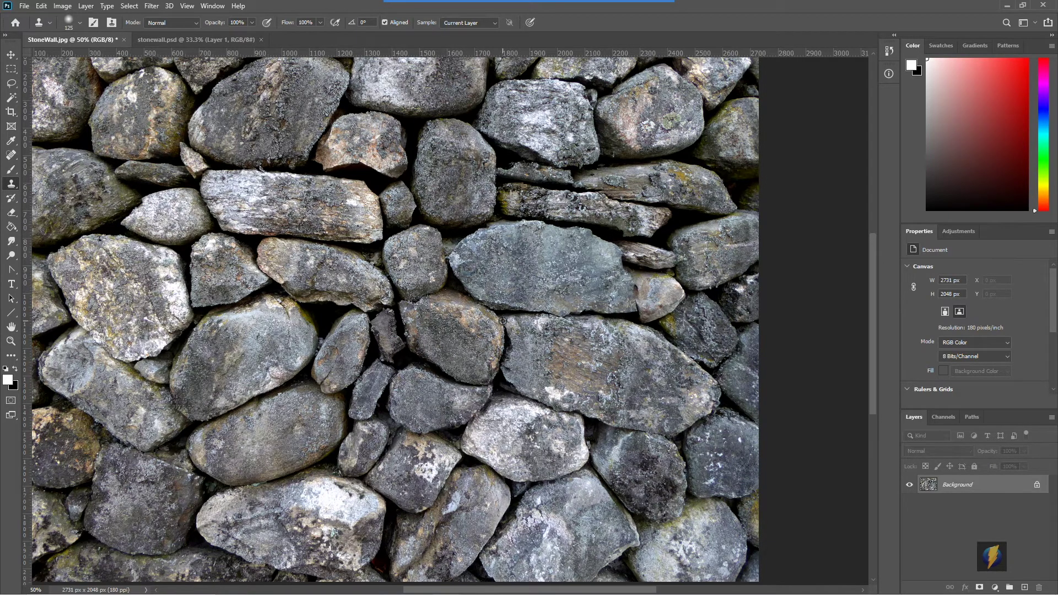
pyautogui.keyDown('alt'); pyautogui.click(552, 325); pyautogui.keyUp('alt')
pyautogui.click(503, 318)
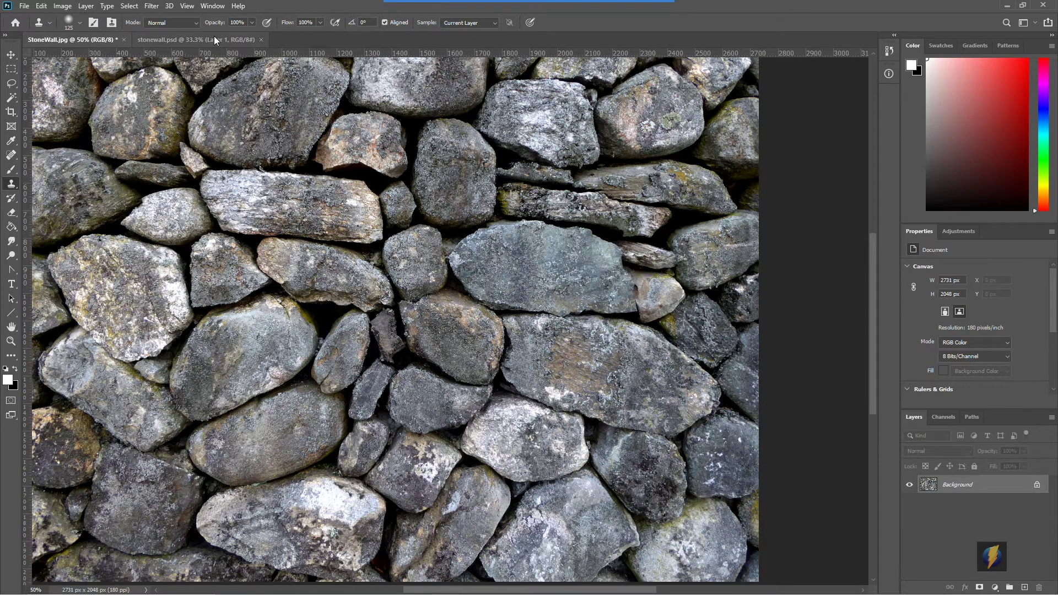
# In stonewall.psd, clone the long brown-patched stone across the upper part of the vertical seam to complete its cut-off end.
pyautogui.click(194, 40)
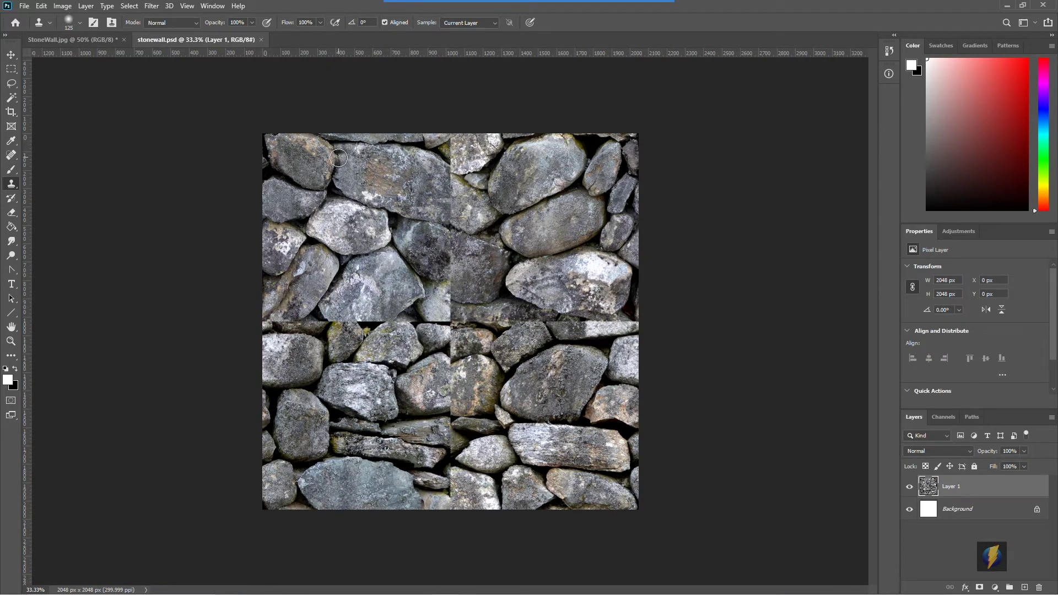
pyautogui.moveTo(335, 146)
pyautogui.mouseDown()
pyautogui.moveTo(440, 164)
pyautogui.moveTo(489, 220)
pyautogui.moveTo(450, 221)
pyautogui.moveTo(439, 217)
pyautogui.moveTo(449, 192)
pyautogui.moveTo(428, 199)
pyautogui.moveTo(430, 180)
pyautogui.moveTo(443, 186)
pyautogui.moveTo(438, 216)
pyautogui.moveTo(468, 197)
pyautogui.moveTo(424, 160)
pyautogui.moveTo(409, 182)
pyautogui.moveTo(665, 253)
pyautogui.mouseUp()
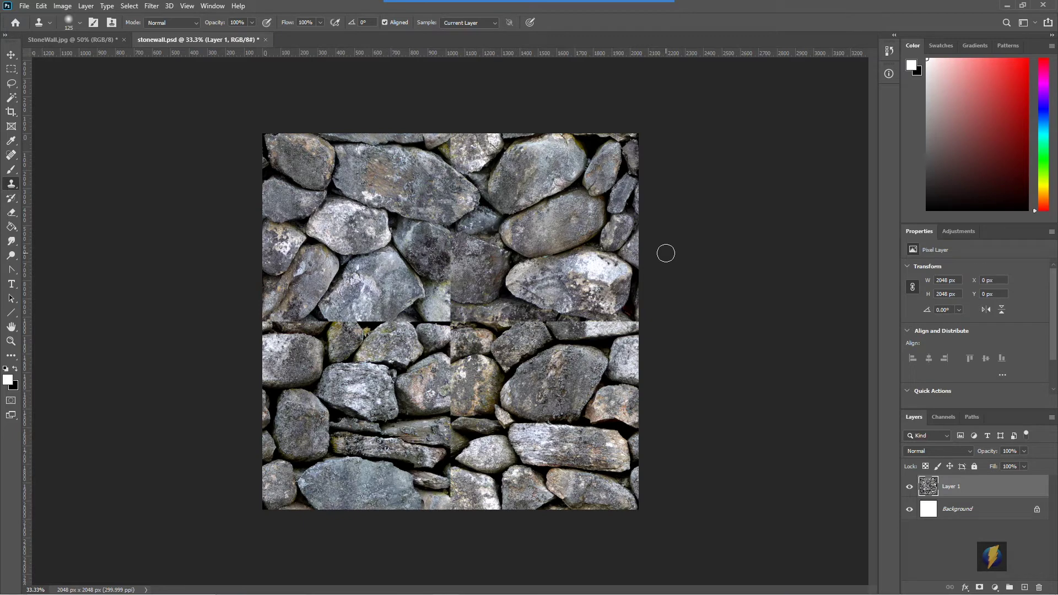
pyautogui.moveTo(528, 1)
pyautogui.click(571, 23)
pyautogui.moveTo(538, 129); pyautogui.dragTo(521, 147)
# Clone stones over the rest of the upper vertical seam, completing the dark round stone, the pale stone below it and the one at the top edge.
pyautogui.moveTo(478, 185); pyautogui.dragTo(472, 187)
pyautogui.click(445, 230)
pyautogui.moveTo(456, 243)
pyautogui.mouseDown()
pyautogui.moveTo(442, 277)
pyautogui.moveTo(453, 268)
pyautogui.moveTo(450, 293)
pyautogui.moveTo(484, 272)
pyautogui.moveTo(492, 295)
pyautogui.moveTo(477, 300)
pyautogui.moveTo(493, 311)
pyautogui.moveTo(480, 321)
pyautogui.moveTo(443, 314)
pyautogui.moveTo(476, 314)
pyautogui.moveTo(451, 309)
pyautogui.moveTo(466, 296)
pyautogui.moveTo(439, 307)
pyautogui.moveTo(467, 304)
pyautogui.moveTo(436, 291)
pyautogui.moveTo(456, 304)
pyautogui.moveTo(452, 277)
pyautogui.moveTo(431, 311)
pyautogui.moveTo(471, 315)
pyautogui.moveTo(471, 290)
pyautogui.moveTo(442, 283)
pyautogui.moveTo(450, 307)
pyautogui.moveTo(460, 279)
pyautogui.moveTo(463, 303)
pyautogui.mouseUp()
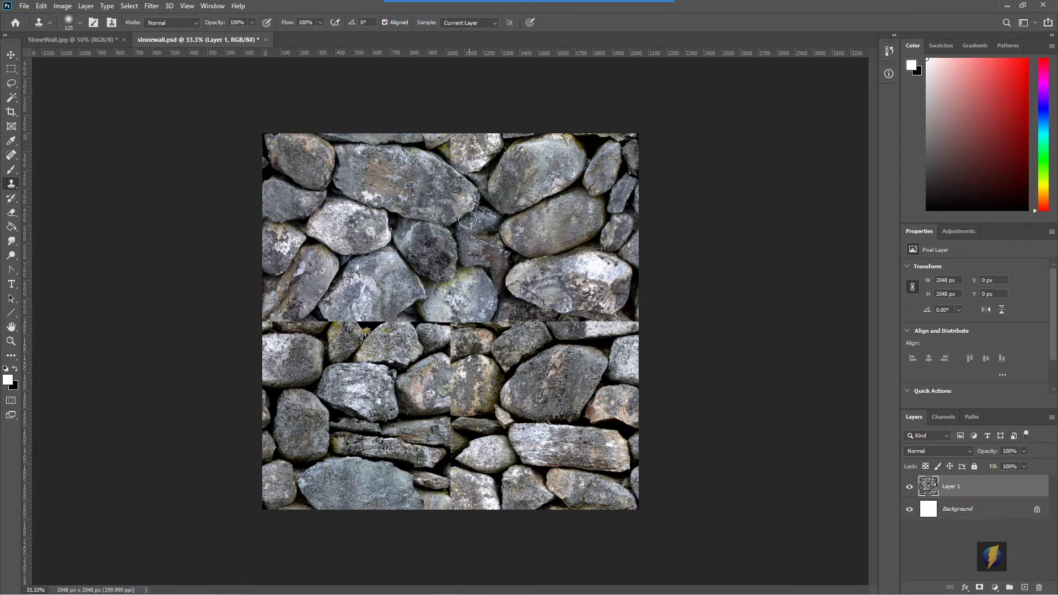
pyautogui.moveTo(456, 159)
pyautogui.mouseDown()
pyautogui.moveTo(447, 144)
pyautogui.moveTo(463, 156)
pyautogui.moveTo(456, 144)
pyautogui.moveTo(466, 146)
pyautogui.moveTo(477, 160)
pyautogui.moveTo(468, 164)
pyautogui.moveTo(474, 154)
pyautogui.mouseUp()
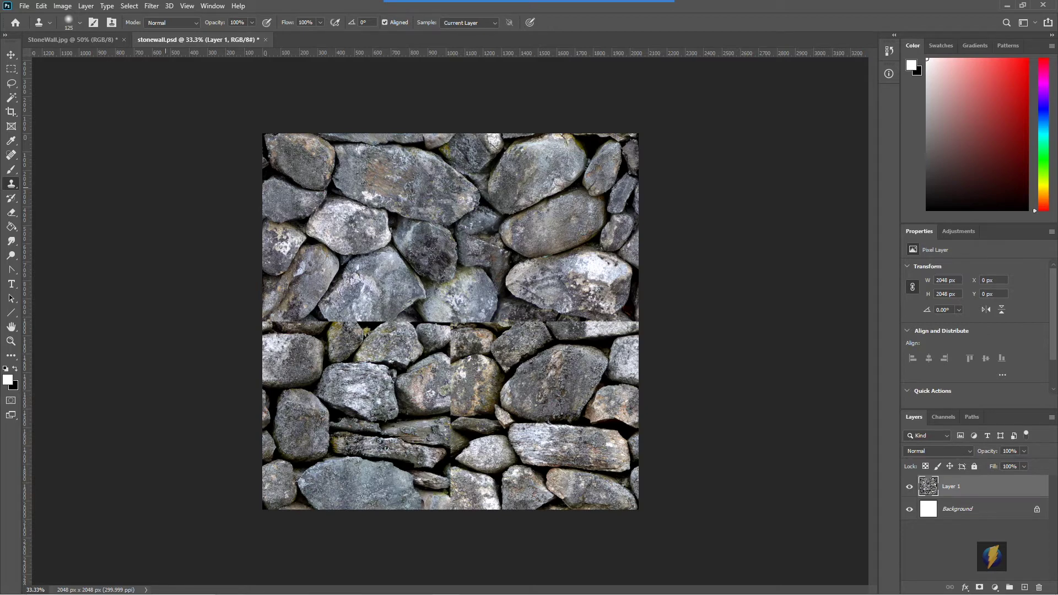
pyautogui.click(568, 21)
pyautogui.moveTo(535, 178)
pyautogui.mouseDown()
pyautogui.moveTo(478, 372)
pyautogui.moveTo(484, 381)
pyautogui.mouseUp()
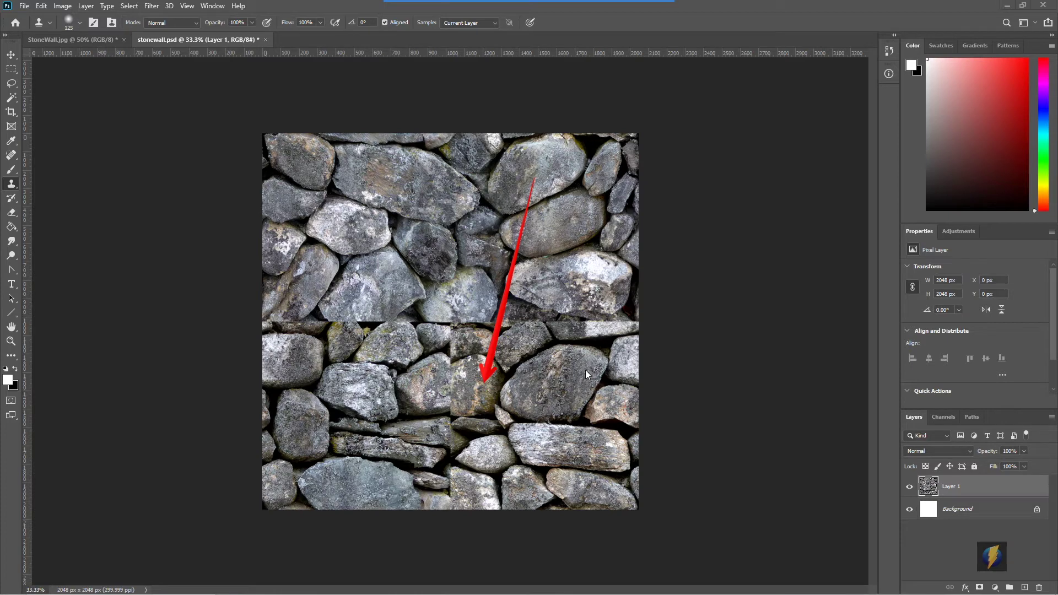
# Clone whole stones from the upper-left area of StoneWall.jpg over the lower half of the vertical seam in stonewall.psd.
pyautogui.click(100, 42)
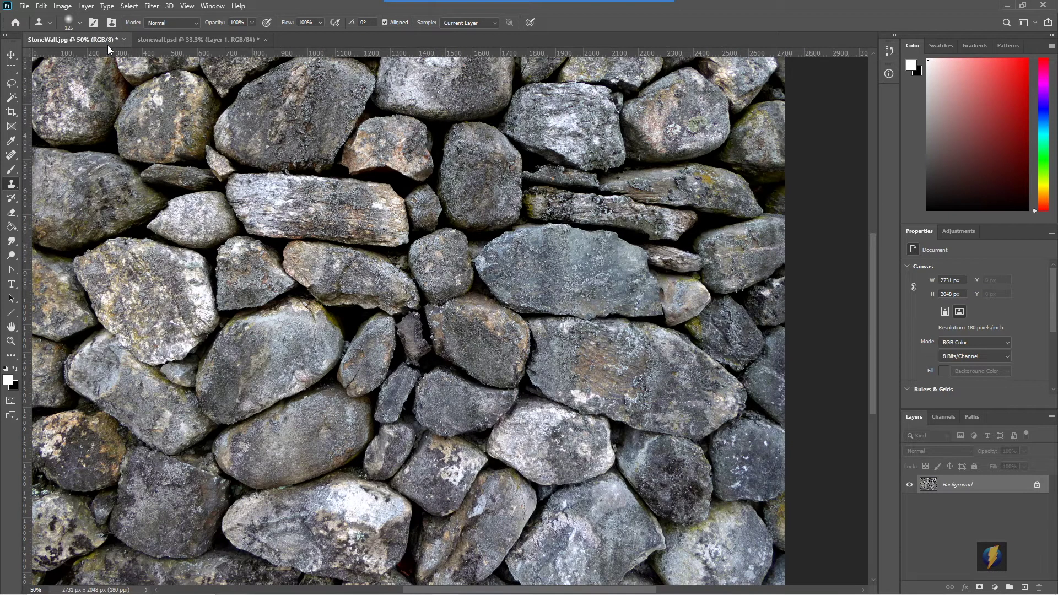
pyautogui.click(11, 341)
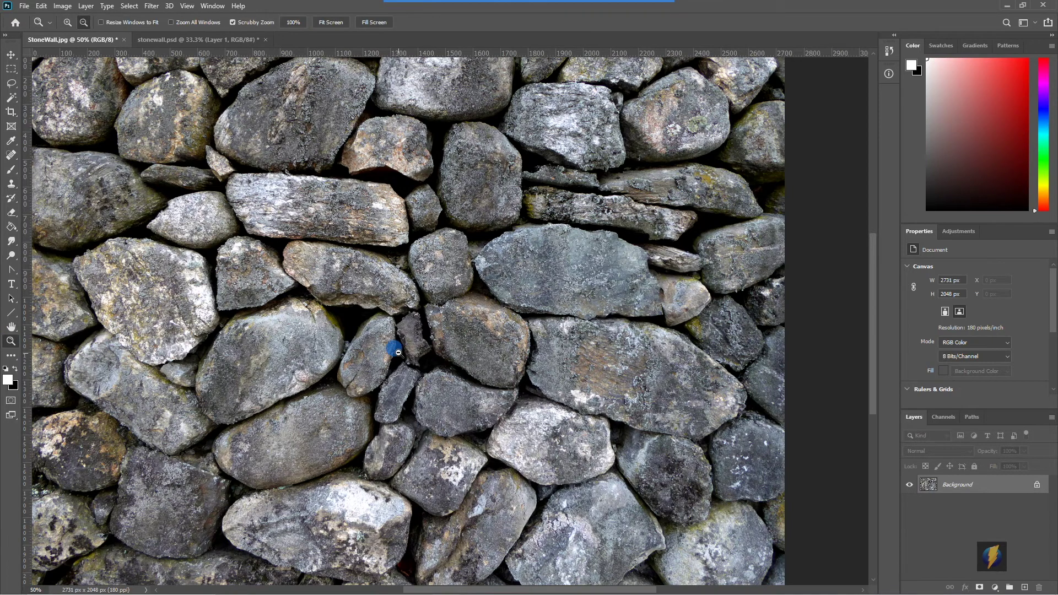
pyautogui.keyDown('alt'); pyautogui.click(416, 352); pyautogui.keyUp('alt')
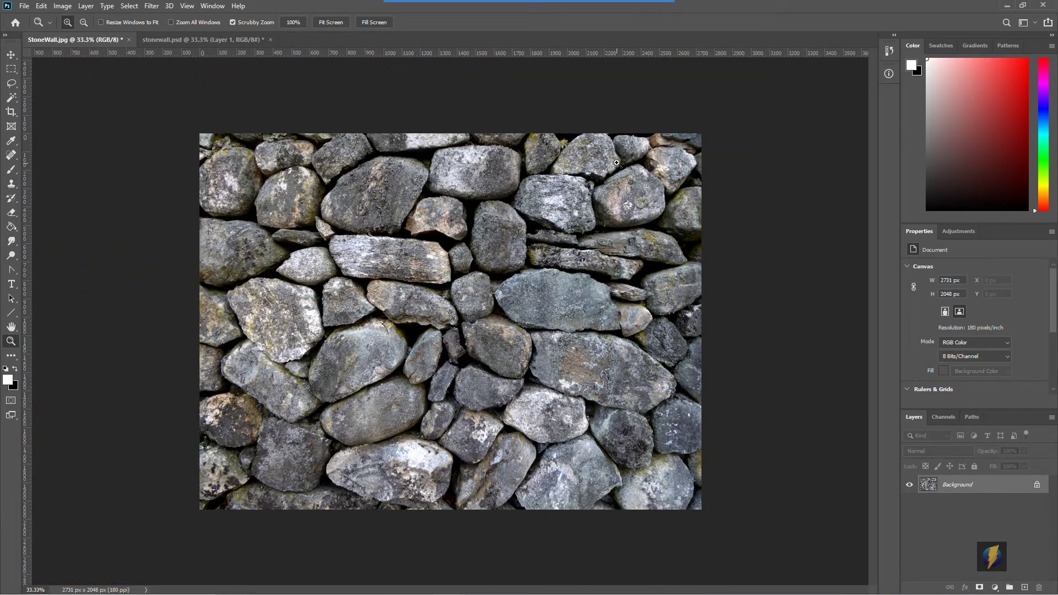
pyautogui.click(180, 39)
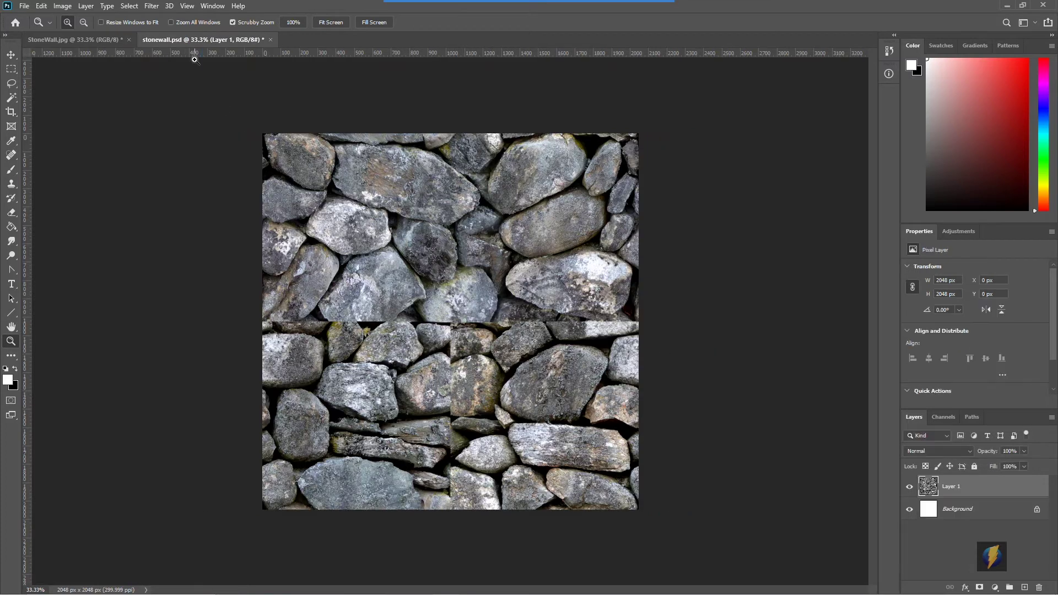
pyautogui.click(99, 39)
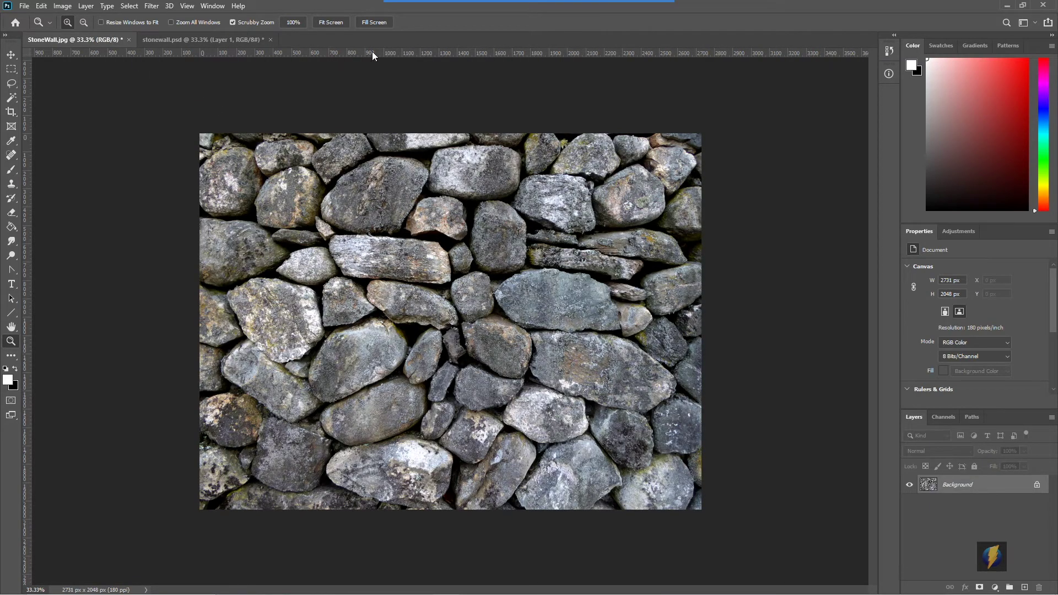
pyautogui.moveTo(593, 5)
pyautogui.click(568, 18)
pyautogui.moveTo(487, 119); pyautogui.dragTo(303, 188)
pyautogui.click(11, 184)
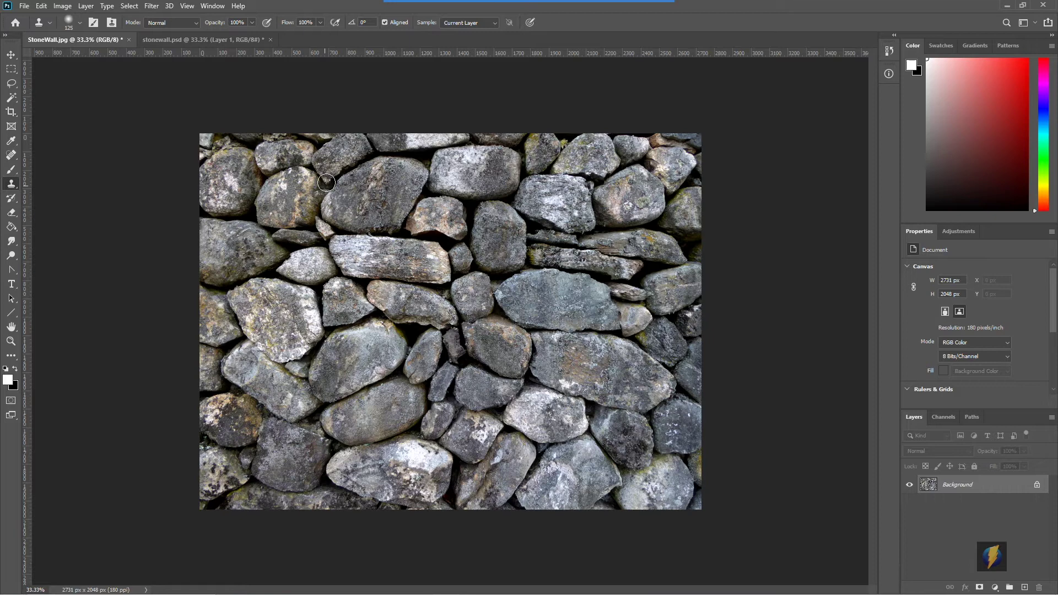
pyautogui.click(234, 42)
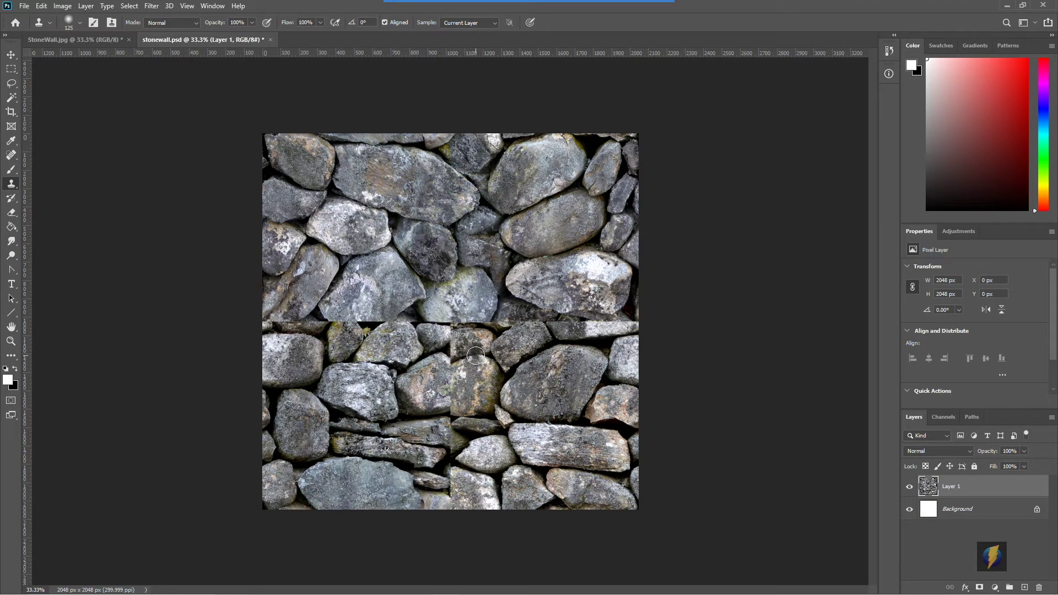
pyautogui.moveTo(475, 356)
pyautogui.mouseDown()
pyautogui.moveTo(436, 392)
pyautogui.moveTo(460, 412)
pyautogui.moveTo(460, 398)
pyautogui.moveTo(450, 410)
pyautogui.moveTo(463, 415)
pyautogui.moveTo(446, 434)
pyautogui.moveTo(453, 441)
pyautogui.moveTo(448, 428)
pyautogui.moveTo(441, 434)
pyautogui.moveTo(454, 470)
pyautogui.moveTo(422, 474)
pyautogui.moveTo(450, 490)
pyautogui.moveTo(436, 492)
pyautogui.moveTo(460, 481)
pyautogui.moveTo(440, 341)
pyautogui.moveTo(458, 319)
pyautogui.moveTo(468, 328)
pyautogui.moveTo(462, 350)
pyautogui.mouseUp()
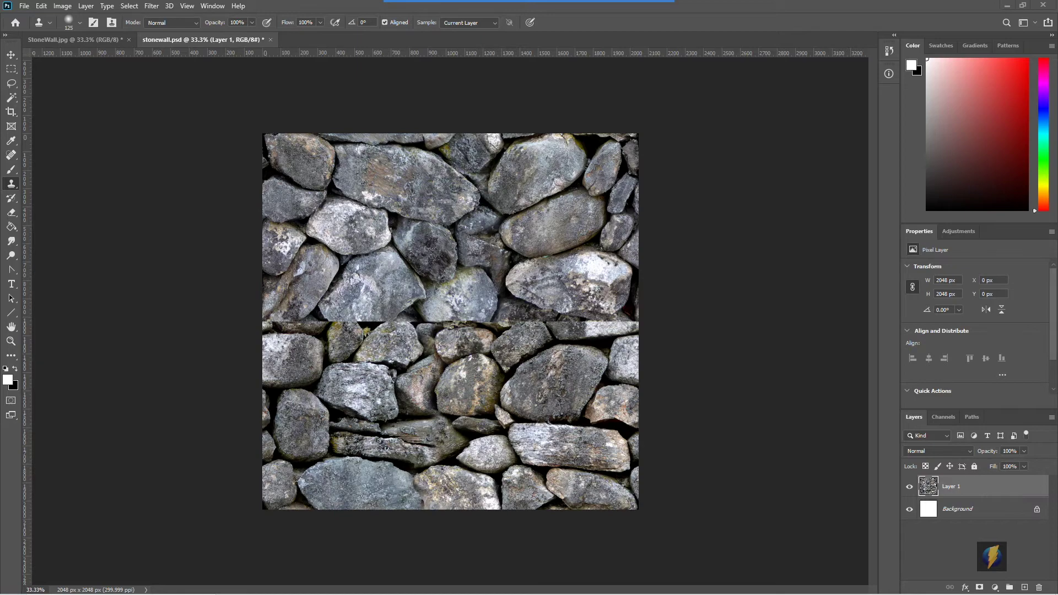
# Clone a whole stone across the centre of the horizontal seam and arrange the two documents side by side.
pyautogui.hotkey('ctrl', 'Tab')
pyautogui.hotkey('ctrl', 'Tab')
pyautogui.hotkey('ctrl', 'Tab')
pyautogui.hotkey('ctrl', 'Tab')
pyautogui.moveTo(419, 314); pyautogui.dragTo(480, 331)
pyautogui.moveTo(466, 268); pyautogui.dragTo(501, 300)
pyautogui.hotkey('ctrl', 'Tab')
pyautogui.hotkey('ctrl', 'Tab')
pyautogui.click(212, 6)
pyautogui.moveTo(213, 18)
pyautogui.click(337, 54)
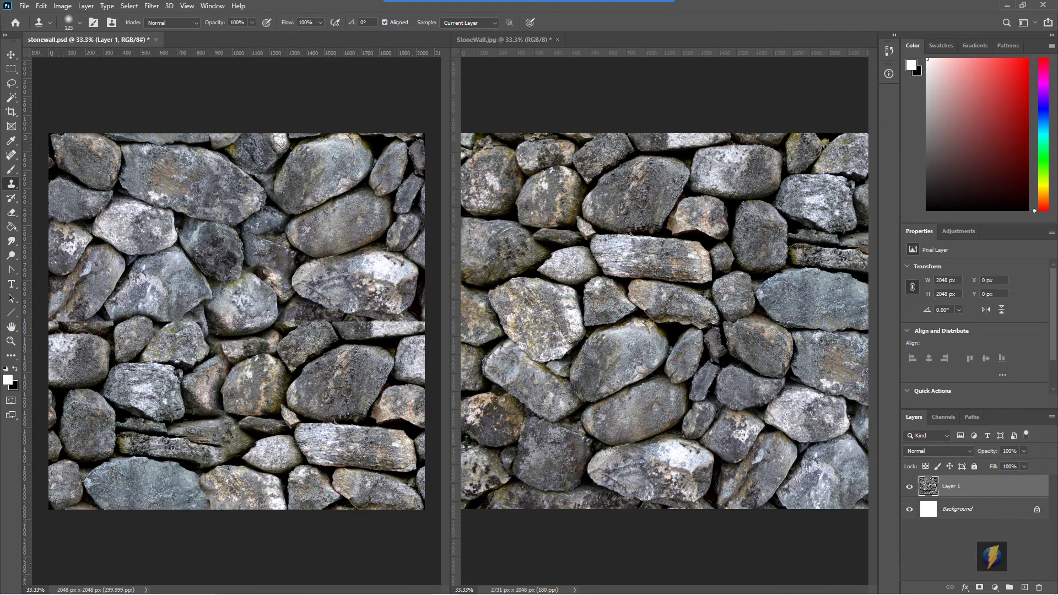
# Undo the last clone stroke and clone stones from StoneWall.jpg over the left part and the right end of the horizontal seam.
pyautogui.hotkey('ctrl', 'z')
pyautogui.keyDown('alt'); pyautogui.click(606, 228); pyautogui.keyUp('alt')
pyautogui.moveTo(135, 328)
pyautogui.mouseDown()
pyautogui.moveTo(101, 309)
pyautogui.moveTo(138, 315)
pyautogui.moveTo(76, 315)
pyautogui.mouseUp()
pyautogui.keyDown('alt'); pyautogui.click(519, 221); pyautogui.keyUp('alt')
pyautogui.keyDown('alt'); pyautogui.click(827, 288); pyautogui.keyUp('alt')
pyautogui.click(344, 309)
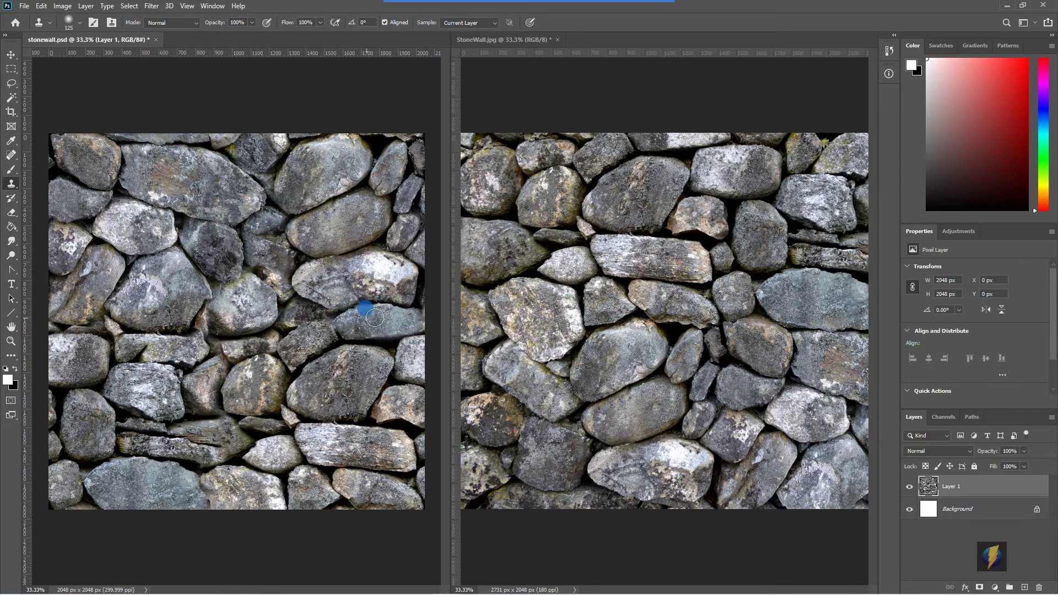
# Replace the broken patches beside the dark round stone, above the horizontal seam, with whole stones cloned from StoneWall.jpg.
pyautogui.moveTo(268, 230)
pyautogui.mouseDown()
pyautogui.moveTo(259, 265)
pyautogui.moveTo(214, 286)
pyautogui.mouseUp()
pyautogui.keyDown('alt'); pyautogui.click(581, 220); pyautogui.keyUp('alt')
pyautogui.keyDown('alt'); pyautogui.click(579, 218); pyautogui.keyUp('alt')
pyautogui.keyDown('alt'); pyautogui.click(672, 214); pyautogui.keyUp('alt')
pyautogui.click(210, 294)
pyautogui.keyDown('alt'); pyautogui.click(678, 209); pyautogui.keyUp('alt')
pyautogui.click(219, 285)
# Clone stone detail over the leftover breaks along the horizontal seam, near the left edge and right of centre.
pyautogui.keyDown('alt'); pyautogui.click(757, 314); pyautogui.keyUp('alt')
pyautogui.moveTo(65, 331); pyautogui.dragTo(92, 329)
pyautogui.keyDown('alt'); pyautogui.click(648, 280); pyautogui.keyUp('alt')
pyautogui.moveTo(299, 321); pyautogui.dragTo(326, 329)
pyautogui.keyDown('alt'); pyautogui.click(557, 273); pyautogui.keyUp('alt')
pyautogui.click(330, 333)
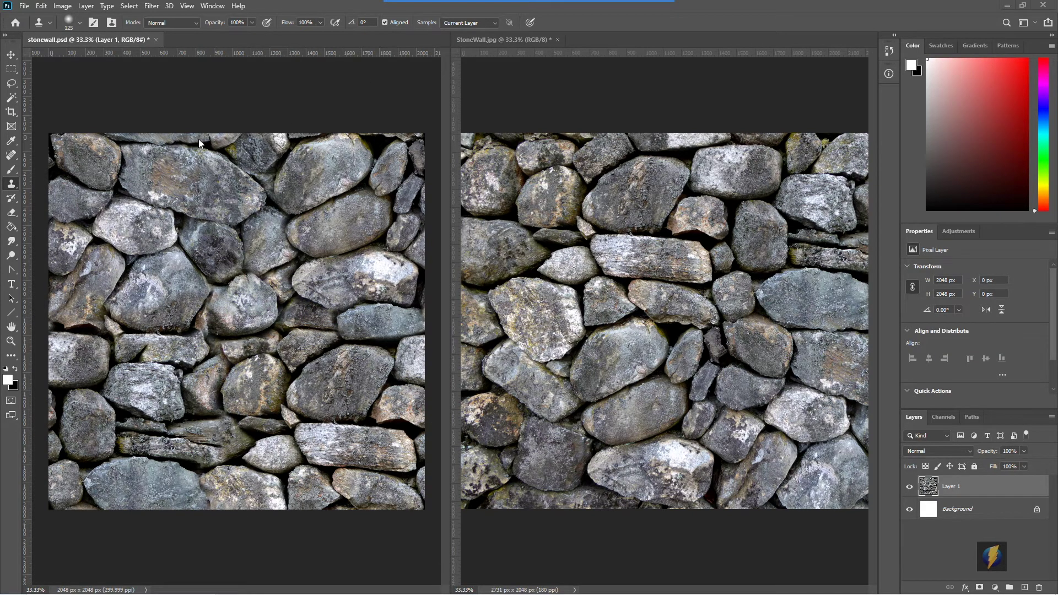
# Consolidate both documents into tabs and inspect the cloned seams of stonewall.psd up close.
pyautogui.click(211, 7)
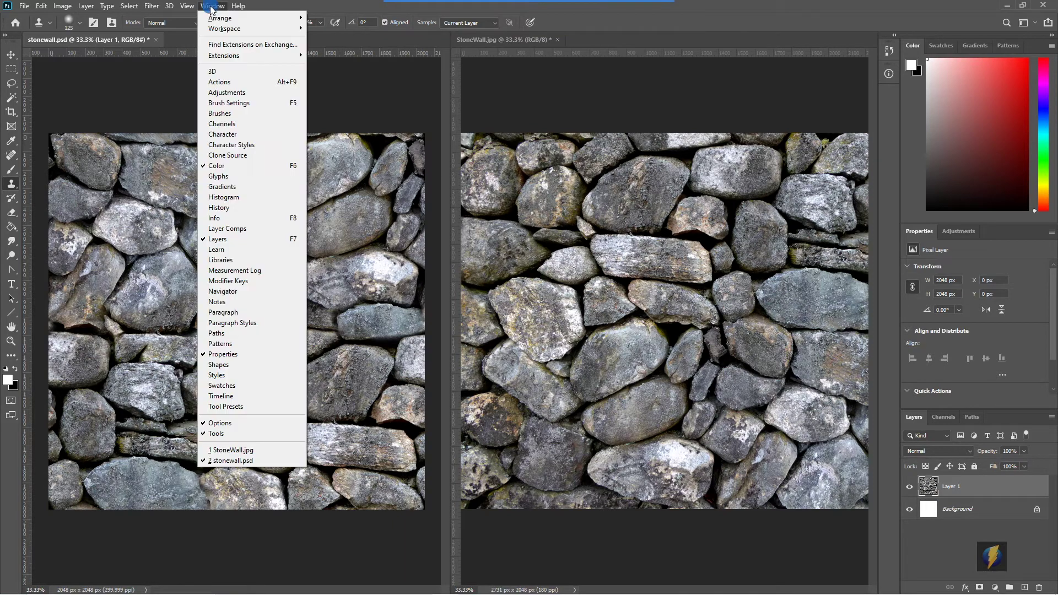
pyautogui.moveTo(231, 18)
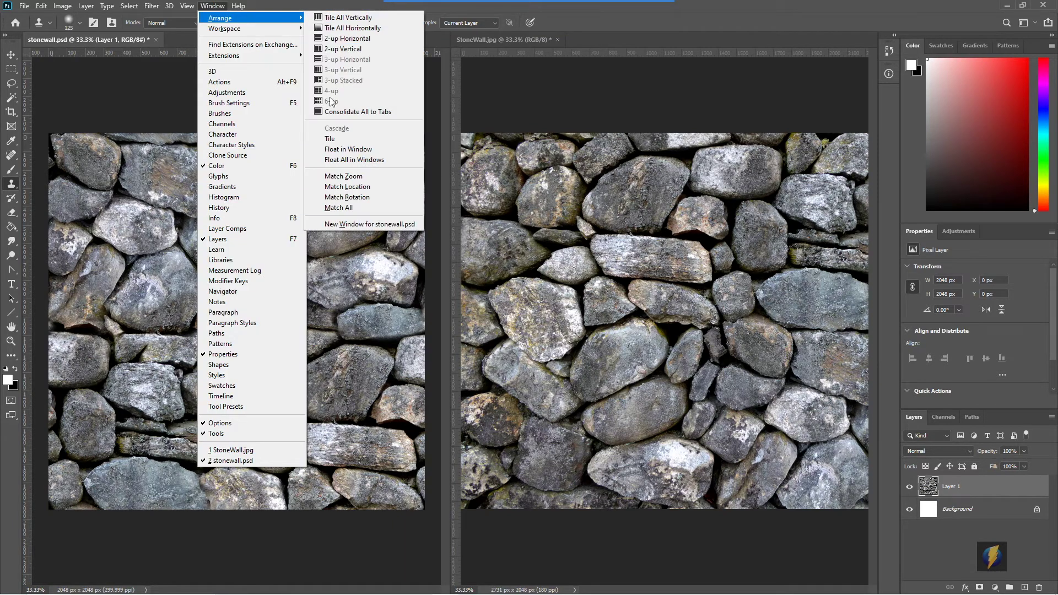
pyautogui.click(333, 111)
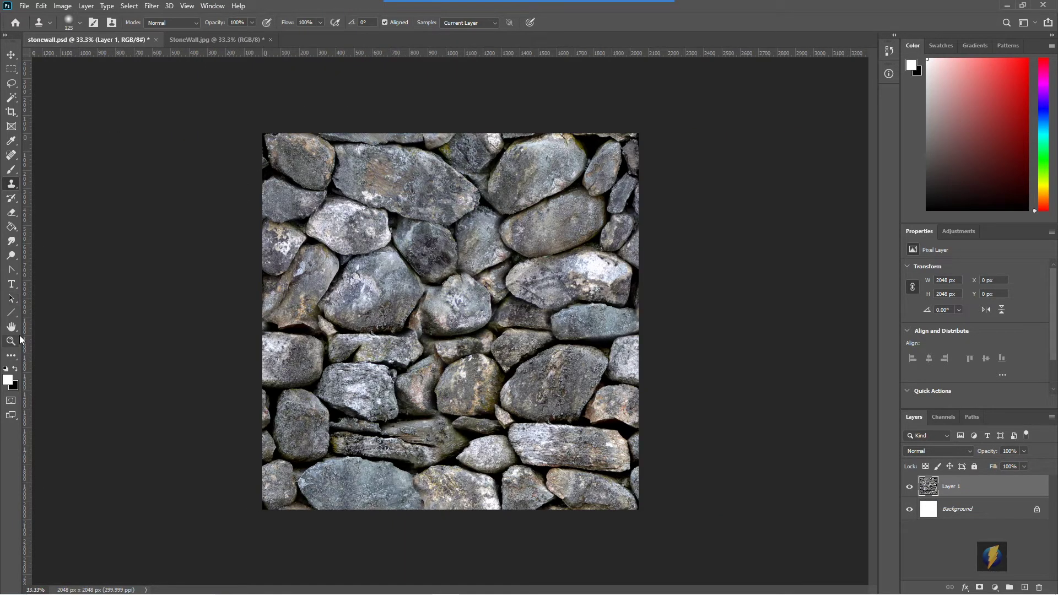
pyautogui.click(10, 341)
pyautogui.click(488, 305)
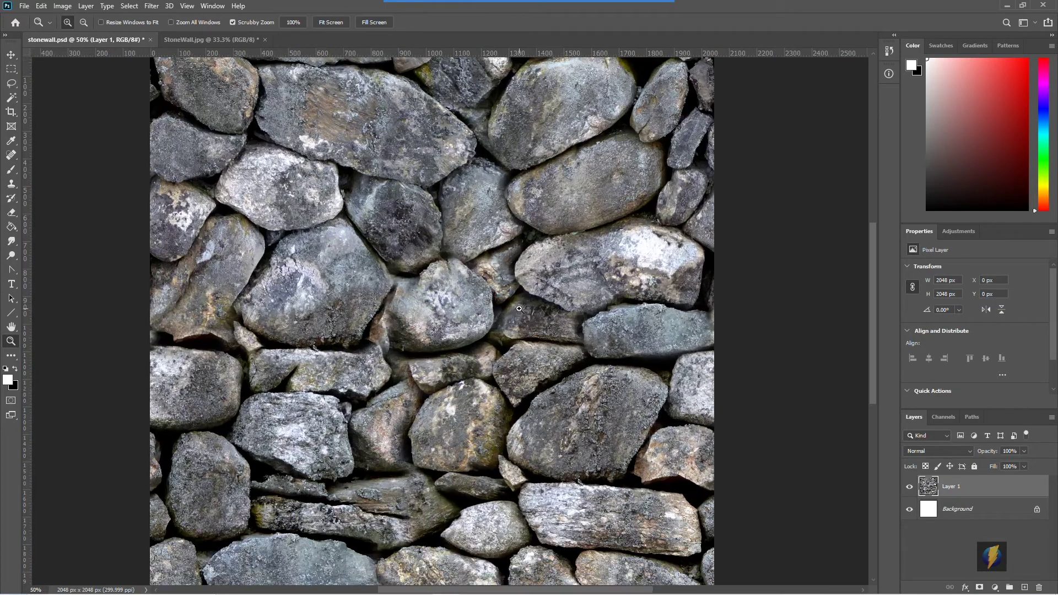
pyautogui.keyDown('alt'); pyautogui.click(492, 324); pyautogui.keyUp('alt')
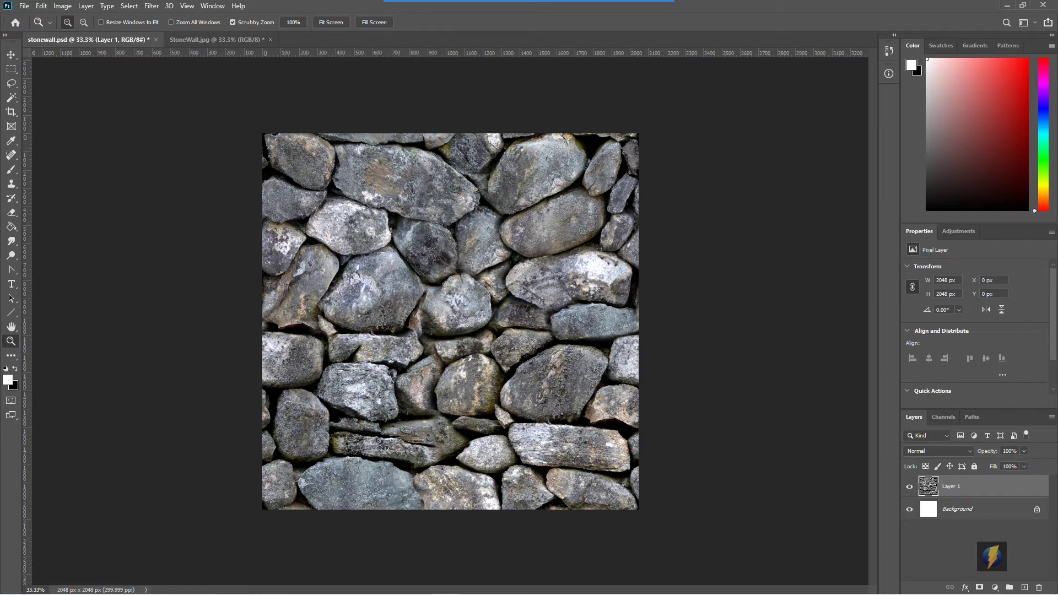
# Apply the Offset filter to the stone layer with +2143 horizontal, +1795 vertical and Wrap Around.
pyautogui.click(152, 6)
pyautogui.moveTo(159, 224)
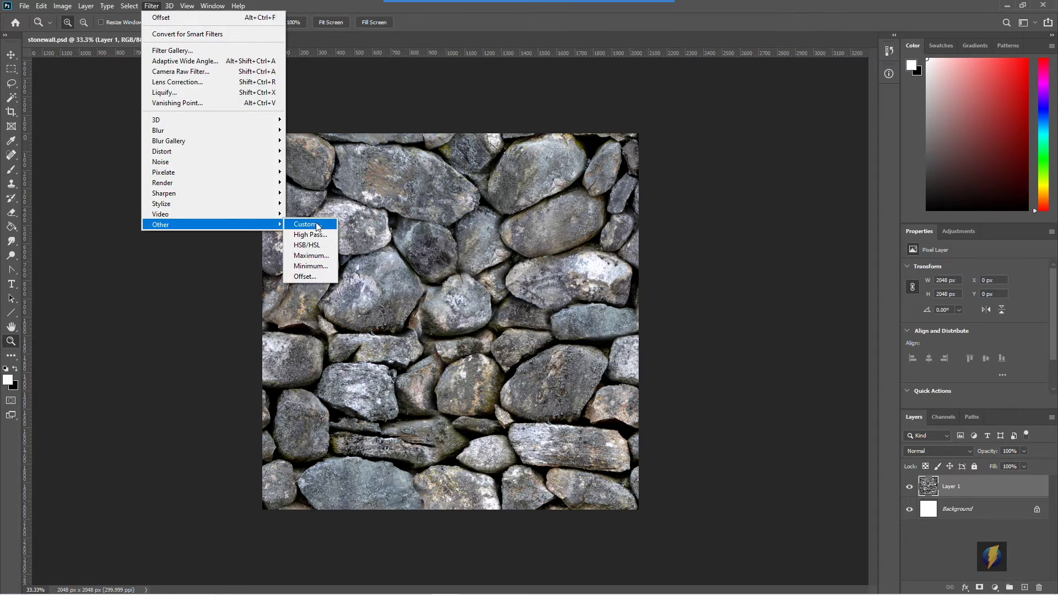
pyautogui.click(309, 275)
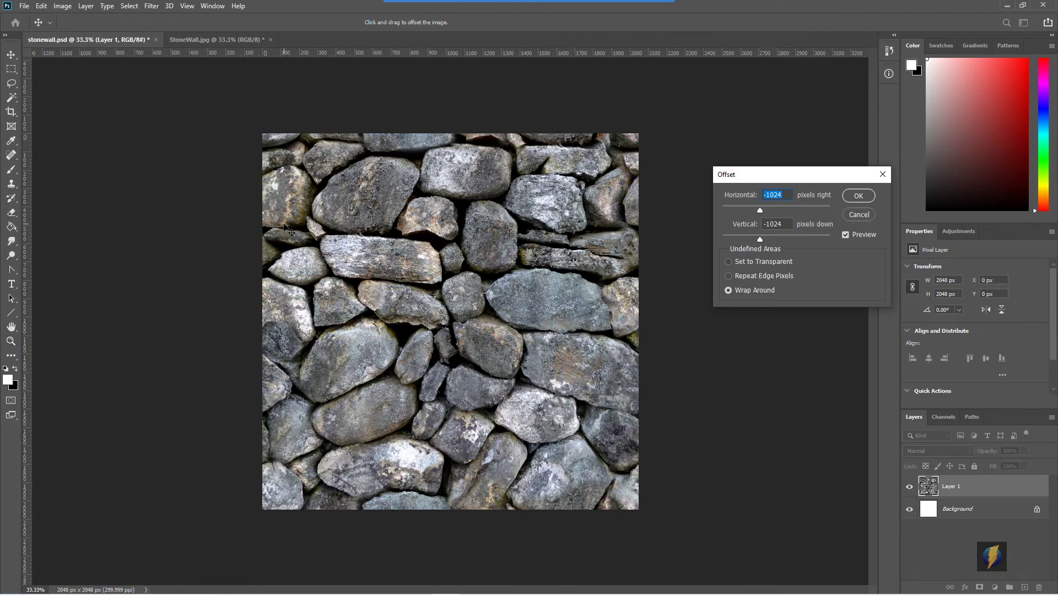
pyautogui.moveTo(762, 210); pyautogui.dragTo(795, 211)
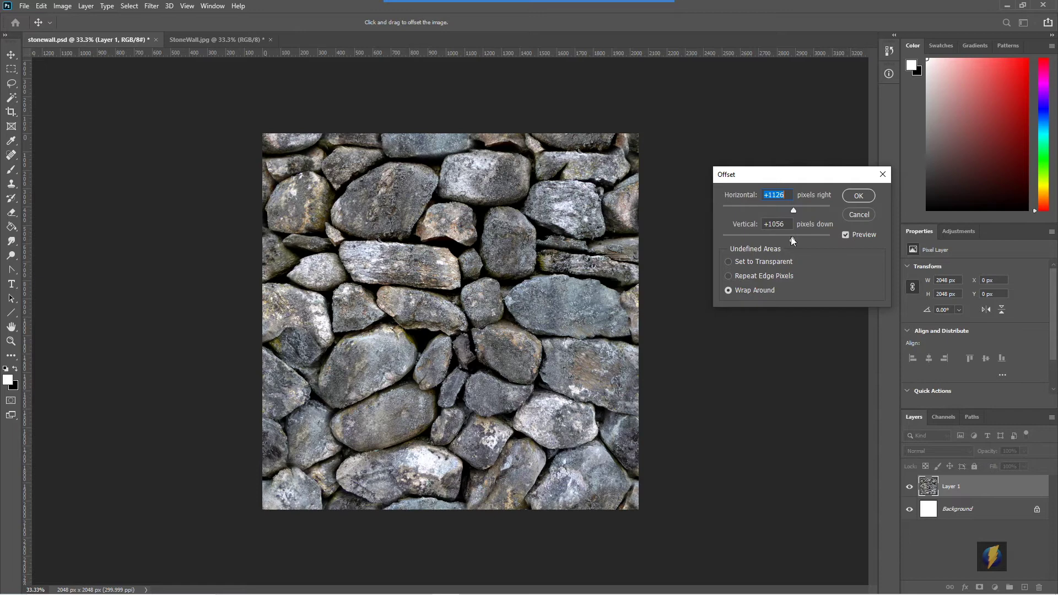
pyautogui.moveTo(794, 242); pyautogui.dragTo(806, 243)
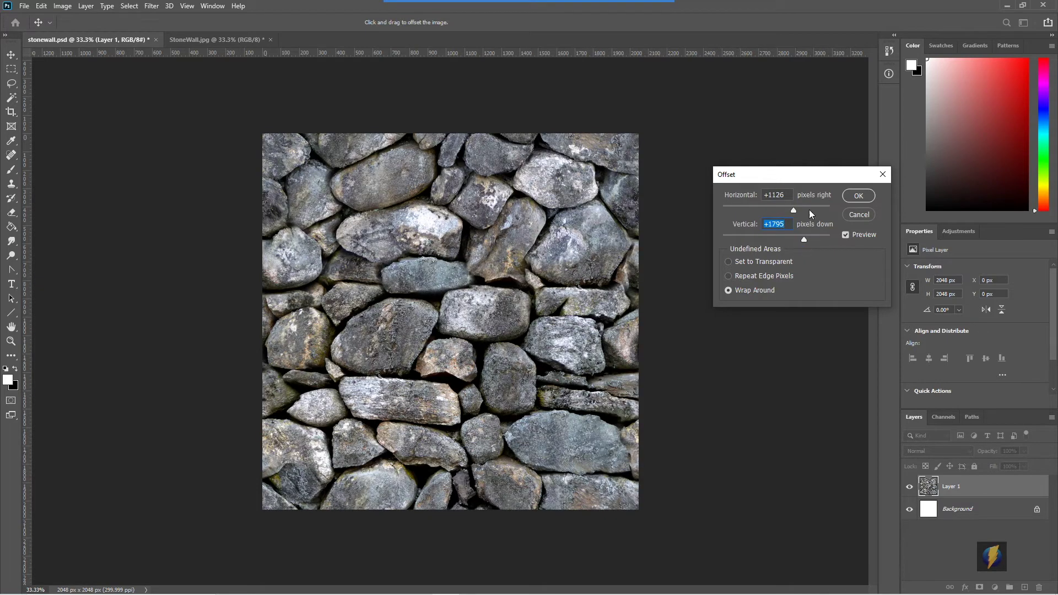
pyautogui.moveTo(794, 209); pyautogui.dragTo(808, 212)
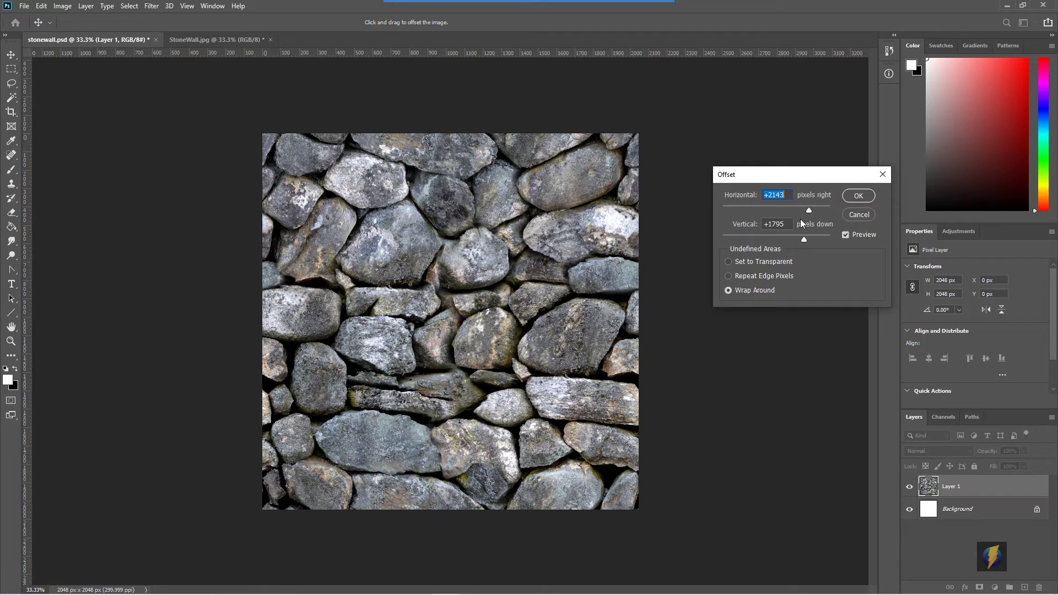
pyautogui.click(861, 197)
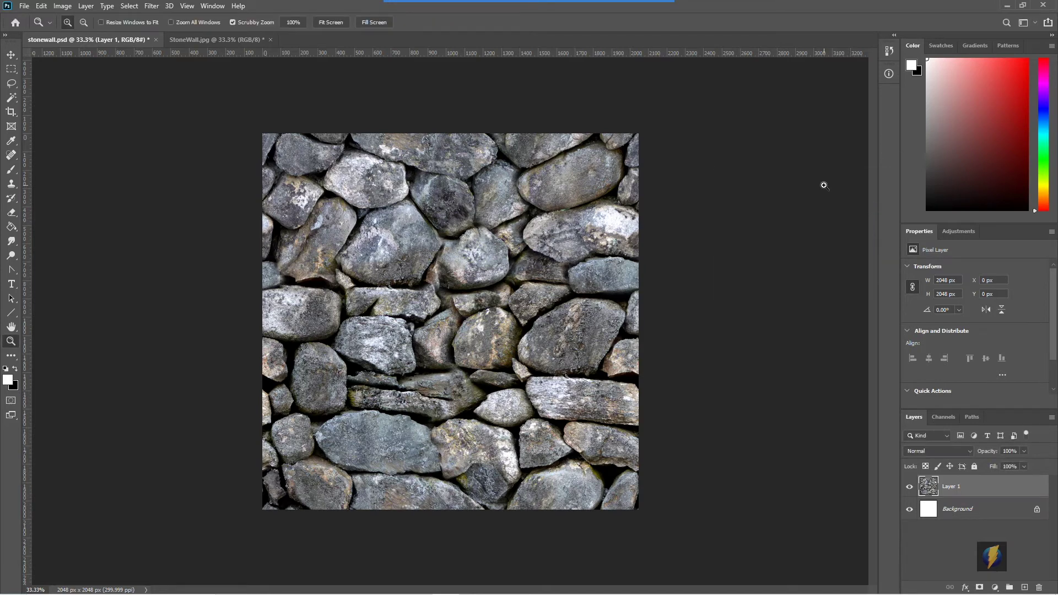
pyautogui.moveTo(530, 3)
pyautogui.click(569, 23)
pyautogui.moveTo(480, 183); pyautogui.dragTo(375, 305)
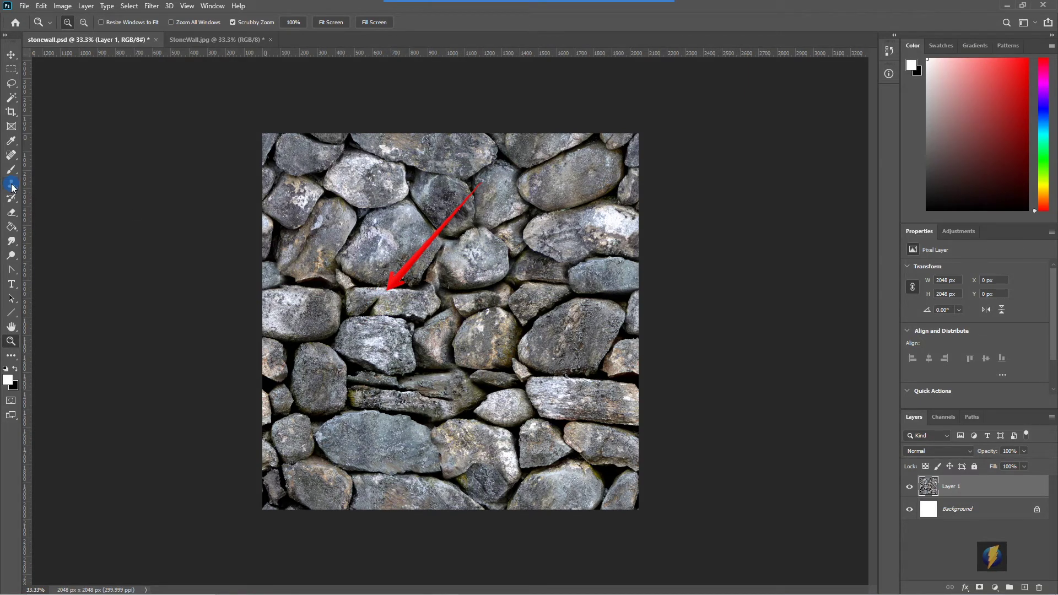
# Clone stone texture over the cracks in the flat stone below the large central stone and in the dark layered stone lower down.
pyautogui.click(393, 248)
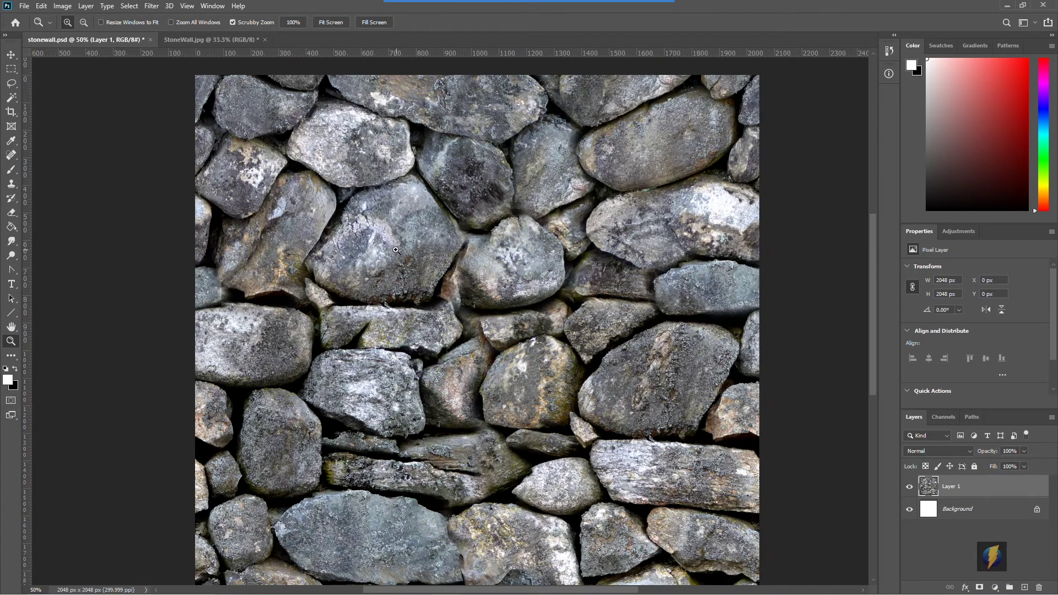
pyautogui.keyDown('alt'); pyautogui.click(404, 282); pyautogui.keyUp('alt')
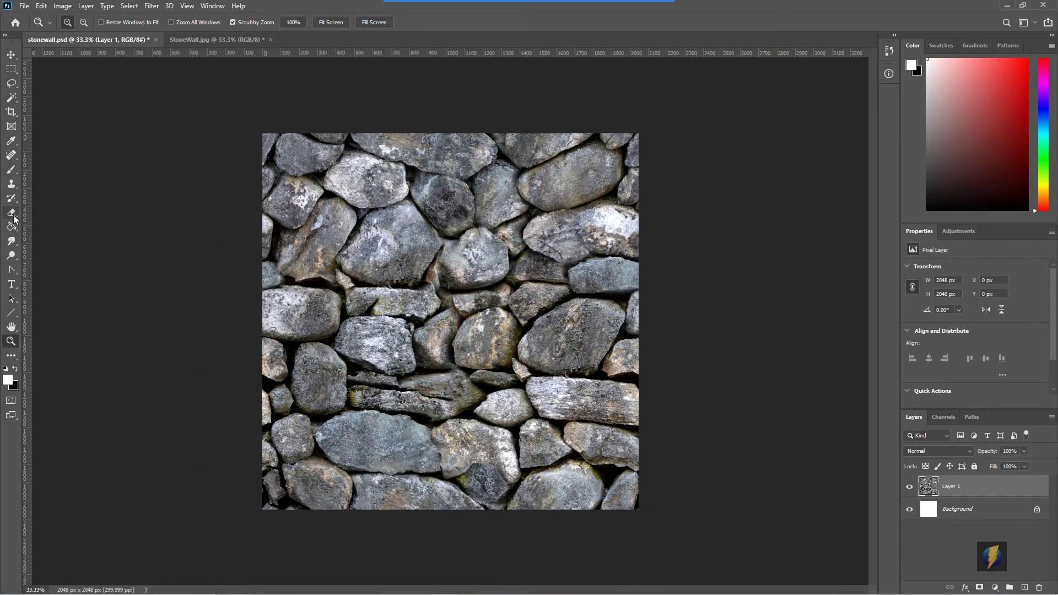
pyautogui.click(11, 184)
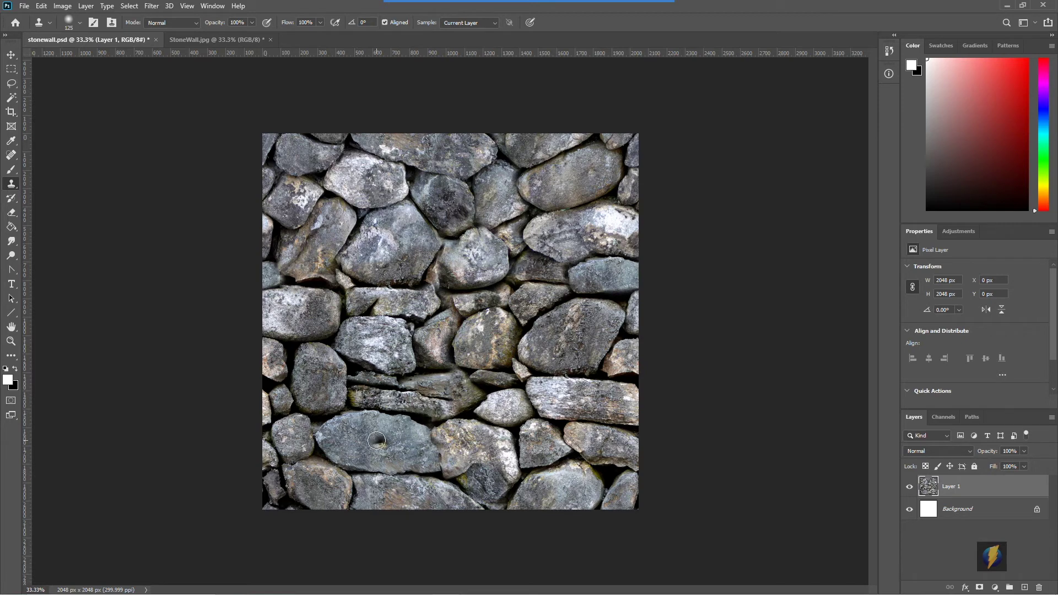
pyautogui.keyDown('alt'); pyautogui.click(374, 442); pyautogui.keyUp('alt')
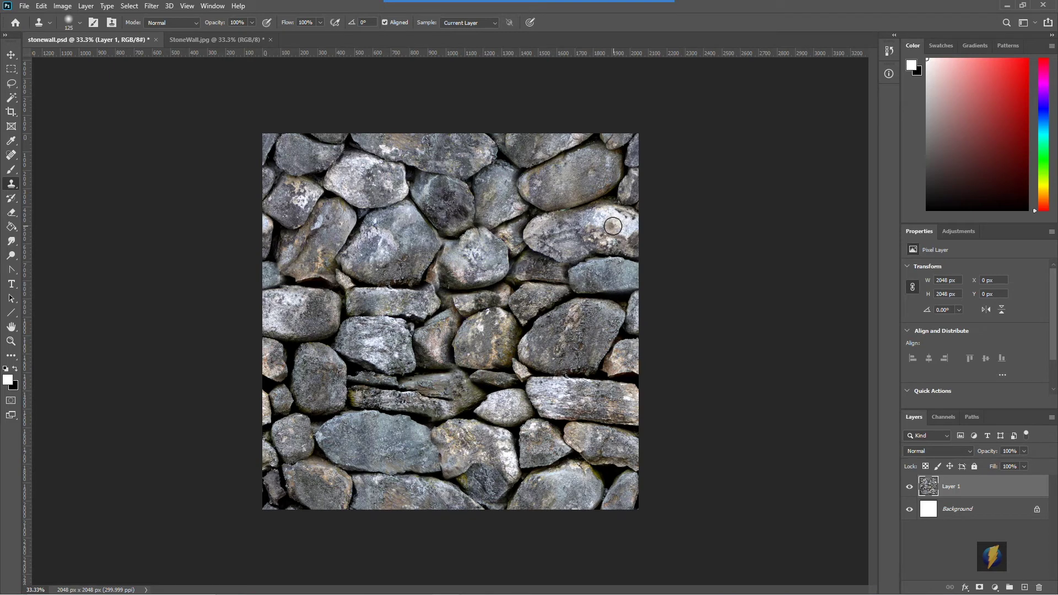
pyautogui.keyDown('alt'); pyautogui.click(601, 167); pyautogui.keyUp('alt')
pyautogui.moveTo(444, 397); pyautogui.dragTo(386, 387)
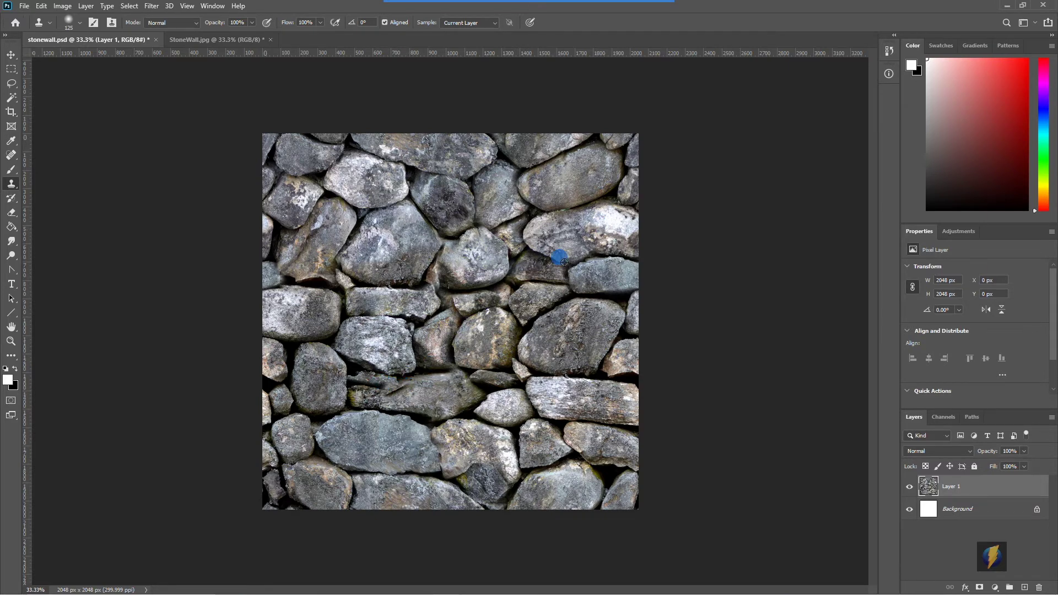
pyautogui.moveTo(395, 398)
pyautogui.mouseDown()
pyautogui.moveTo(402, 390)
pyautogui.moveTo(358, 387)
pyautogui.moveTo(383, 389)
pyautogui.mouseUp()
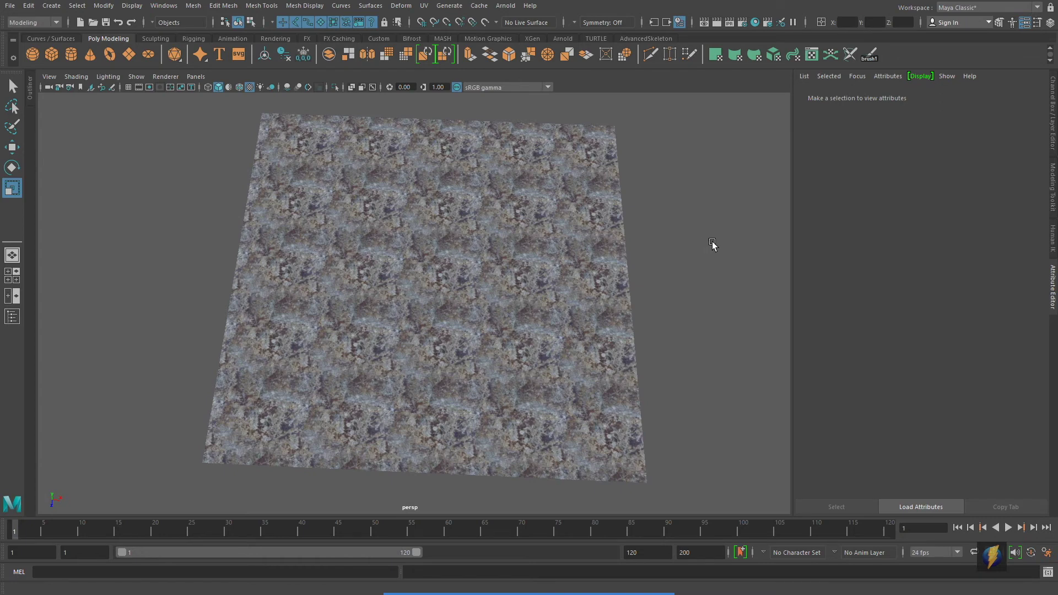
# In Maya, create a Lambert material in the Hypershade and map the image file tilableStonewall.jpg to its Color.
pyautogui.click(754, 23)
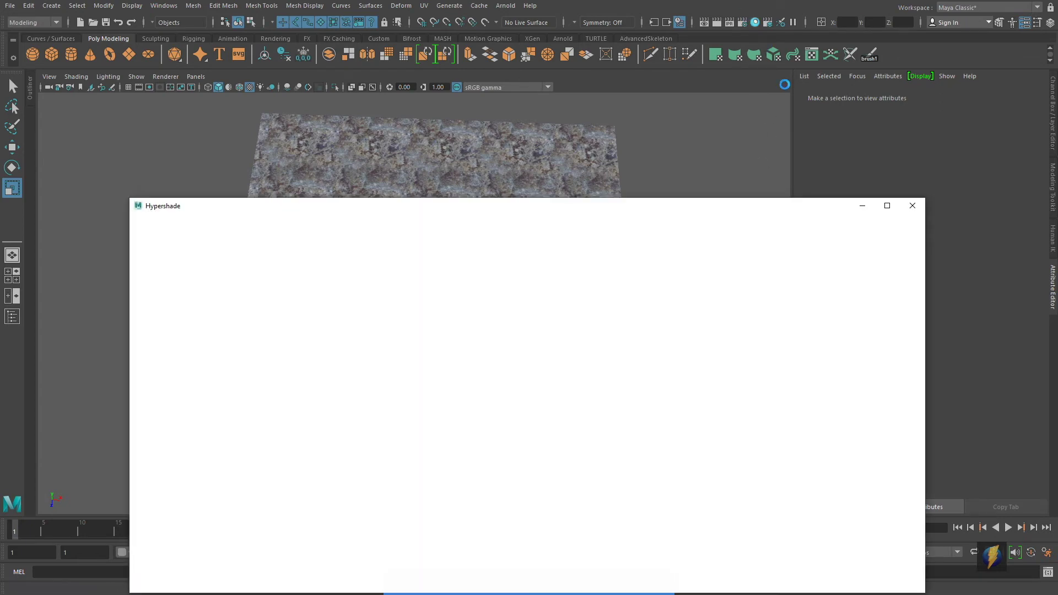
pyautogui.scroll(-2, 311, 532)
pyautogui.click(239, 494)
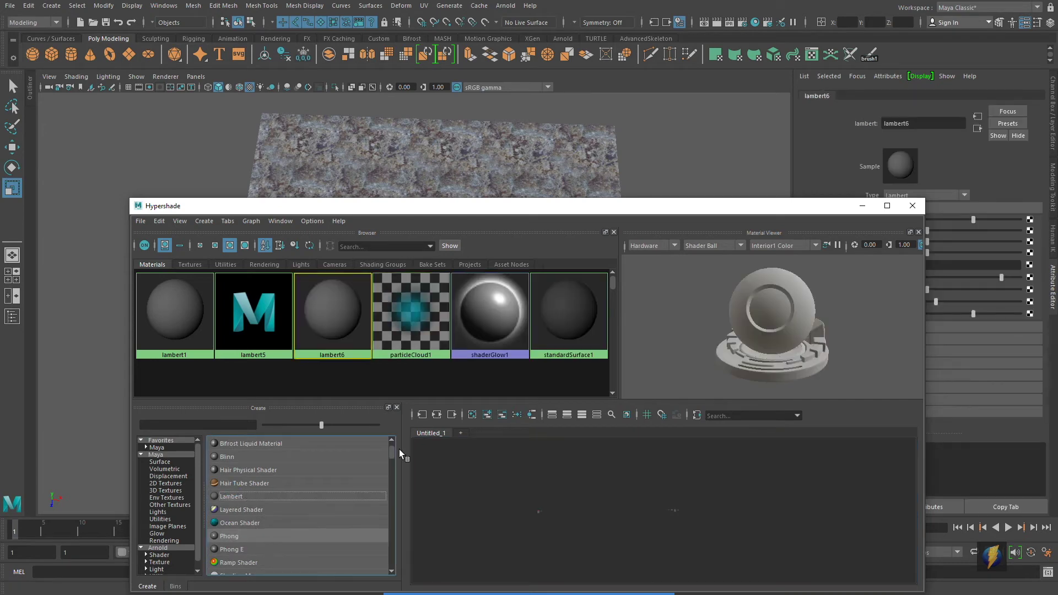
pyautogui.click(1028, 219)
pyautogui.click(682, 212)
pyautogui.click(1022, 248)
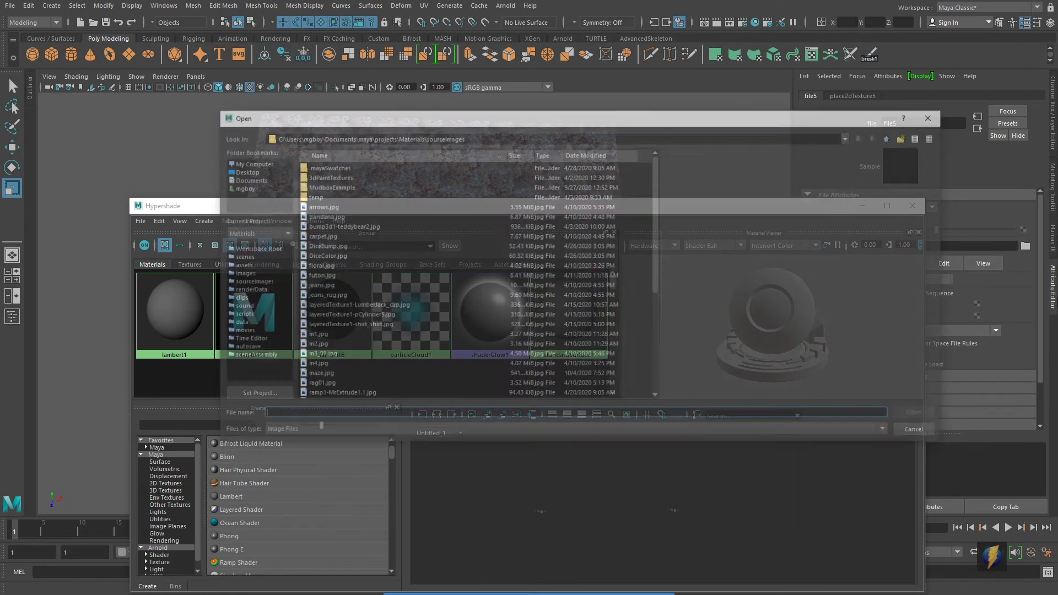
pyautogui.scroll(-6, 458, 276)
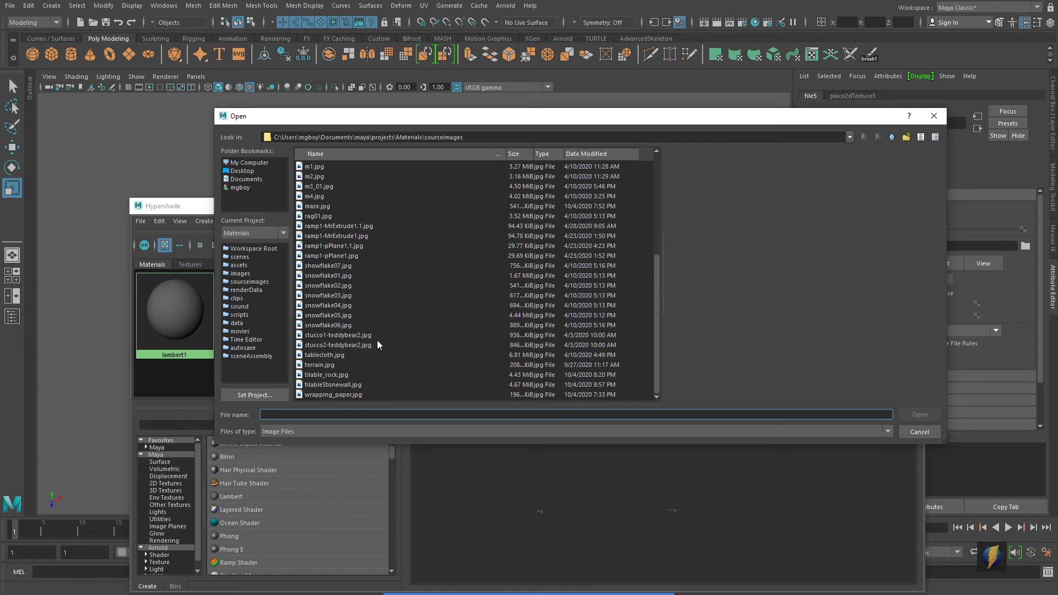
pyautogui.click(342, 385)
pyautogui.click(916, 414)
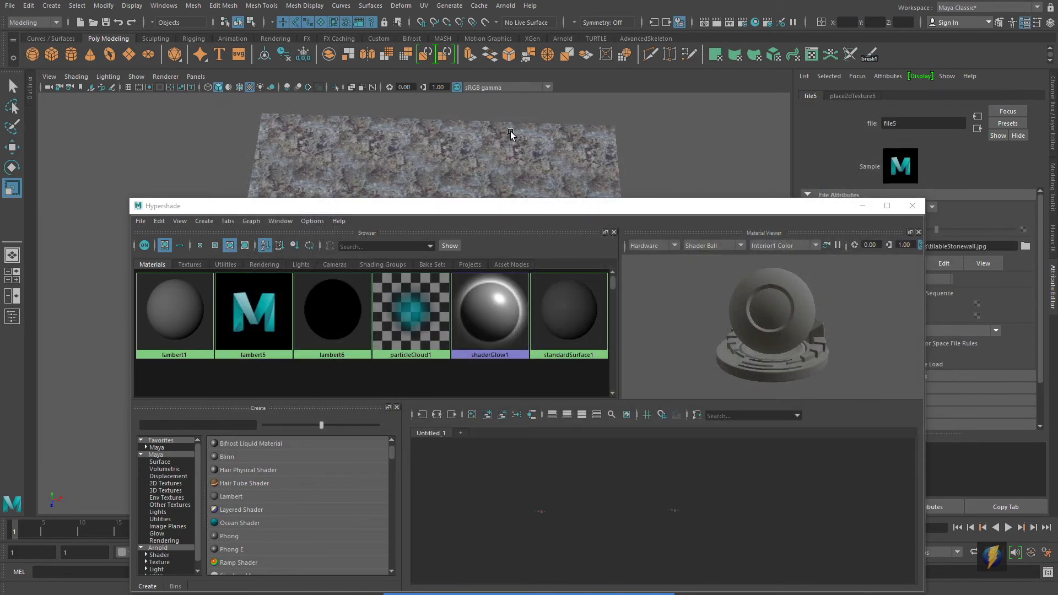
# Assign the new stone wall Lambert material to the plane and minimise the Hypershade to reveal the whole plane.
pyautogui.moveTo(572, 210); pyautogui.dragTo(775, 377)
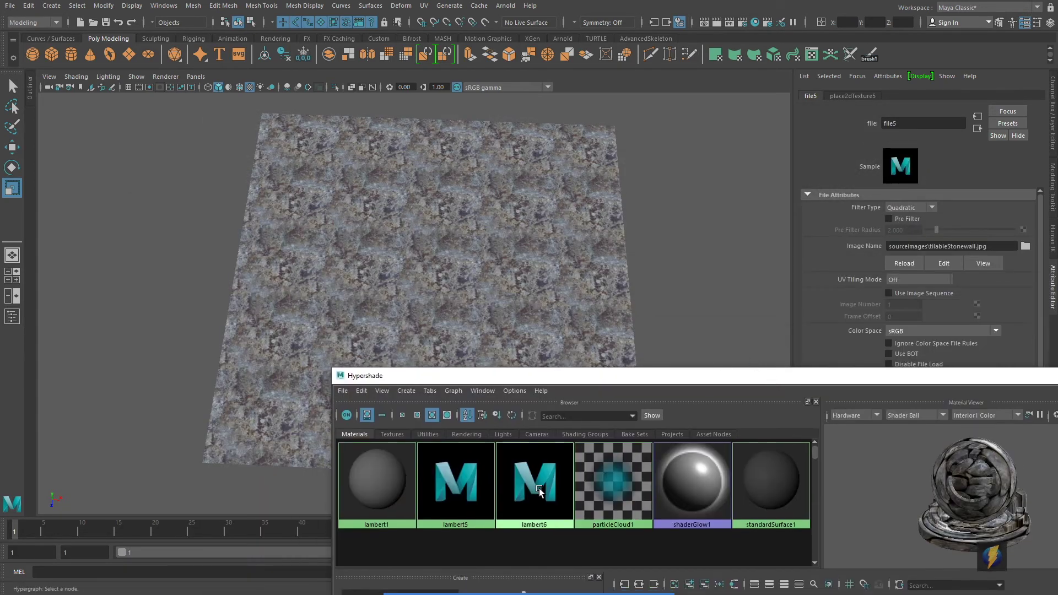
pyautogui.moveTo(959, 378); pyautogui.dragTo(733, 374)
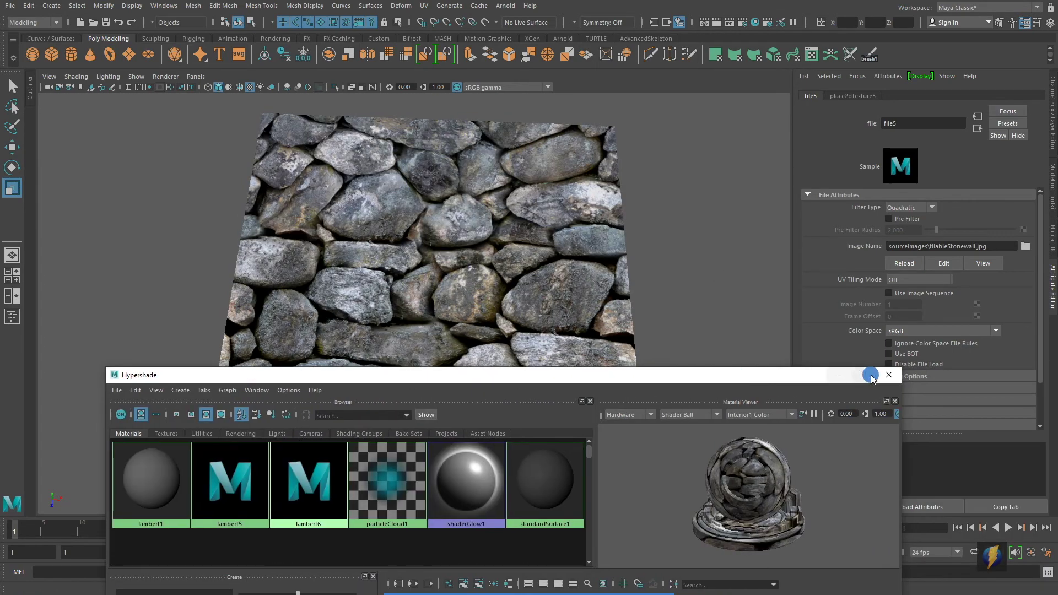
pyautogui.click(842, 371)
pyautogui.moveTo(566, 282); pyautogui.dragTo(524, 279)
pyautogui.click(524, 279)
pyautogui.moveTo(590, 331); pyautogui.dragTo(526, 314)
# Graph the stone wall material's node network in the Hypershade and open its 2D texture placement node's attributes.
pyautogui.click(950, 96)
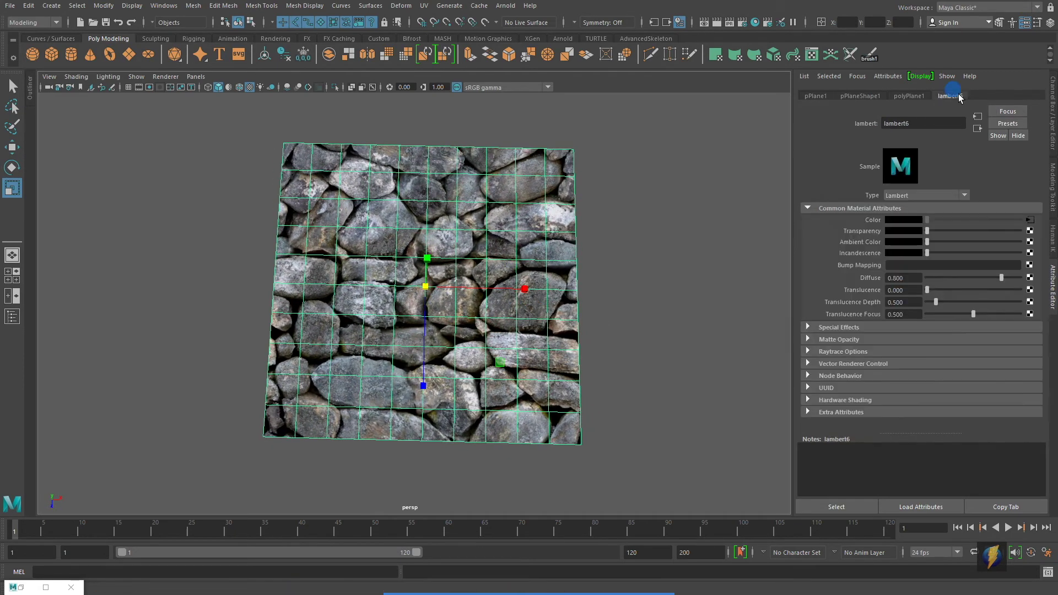
pyautogui.moveTo(573, 258); pyautogui.dragTo(585, 259)
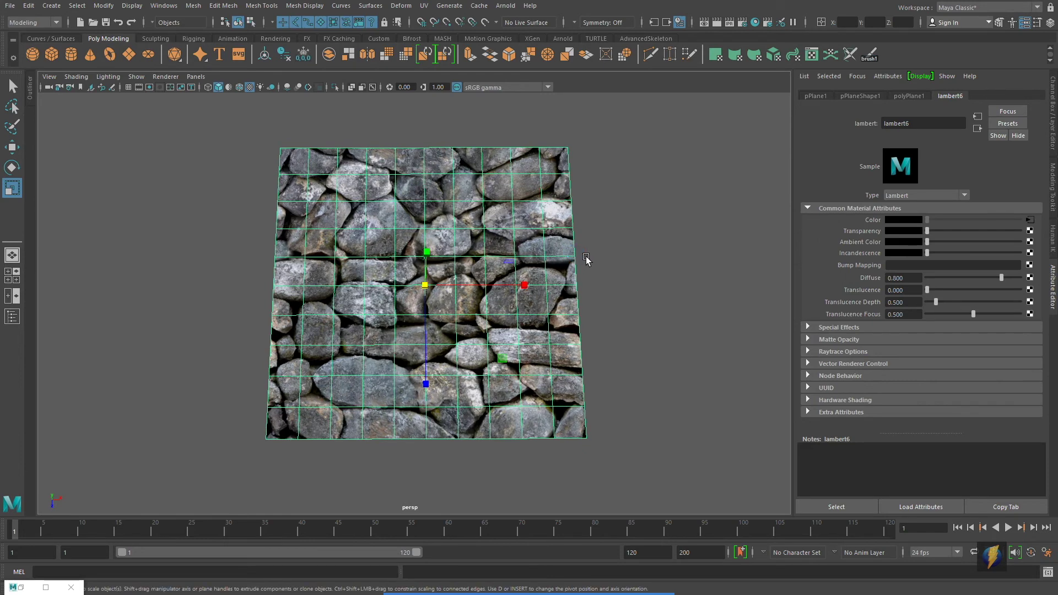
pyautogui.click(755, 22)
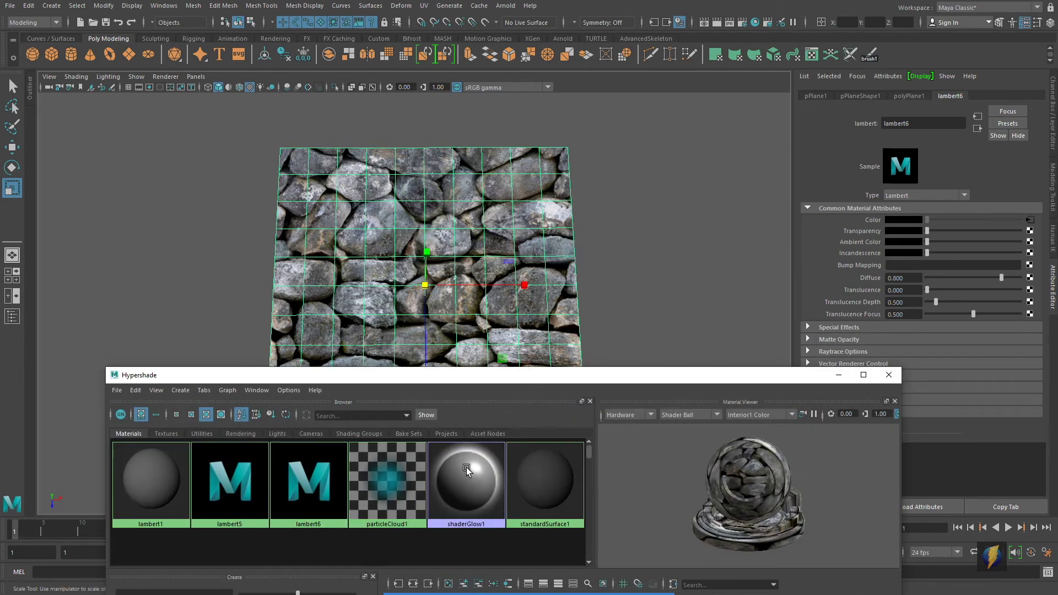
pyautogui.click(308, 499)
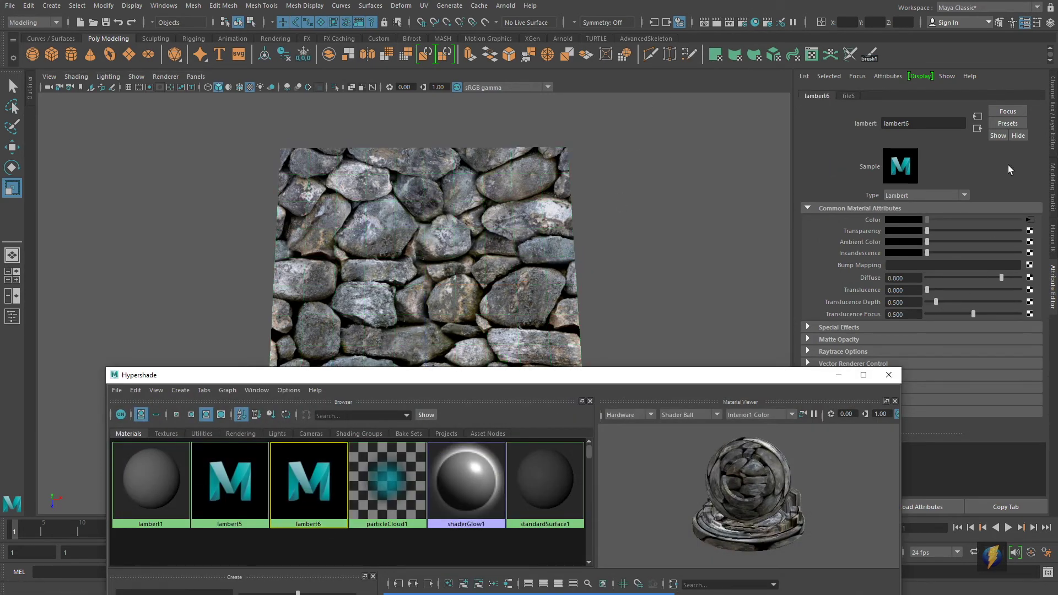
pyautogui.click(851, 96)
pyautogui.click(826, 96)
pyautogui.moveTo(710, 372); pyautogui.dragTo(538, 441)
pyautogui.moveTo(287, 445); pyautogui.dragTo(469, 188)
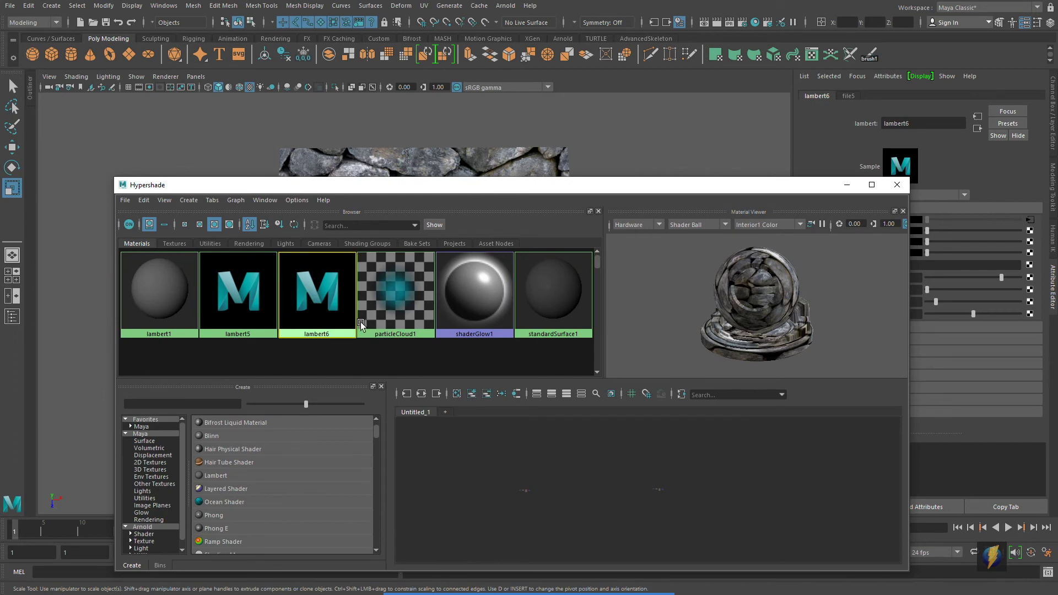
pyautogui.click(423, 395)
pyautogui.click(482, 463)
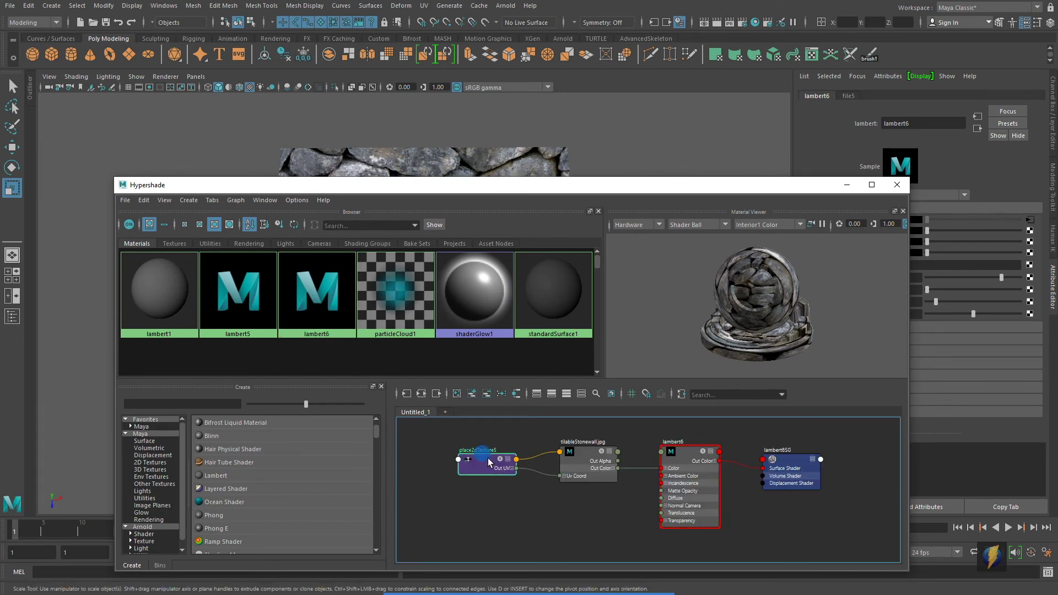
pyautogui.click(844, 185)
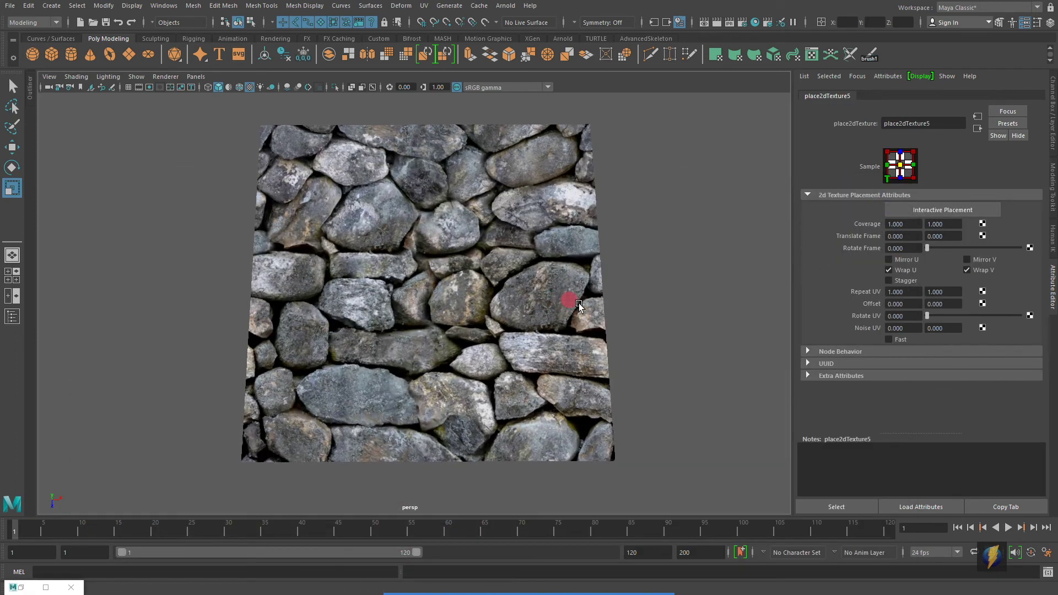
# Set the stone wall texture's Repeat UV to 3 by 3.
pyautogui.click(913, 294)
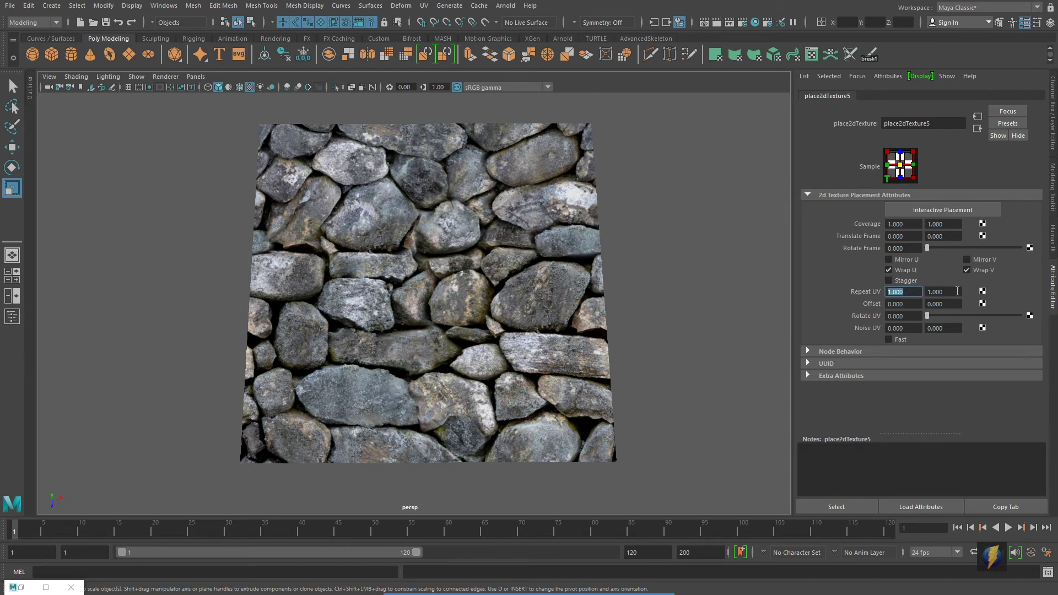
pyautogui.write('3')
pyautogui.press('Tab')
pyautogui.write('3')
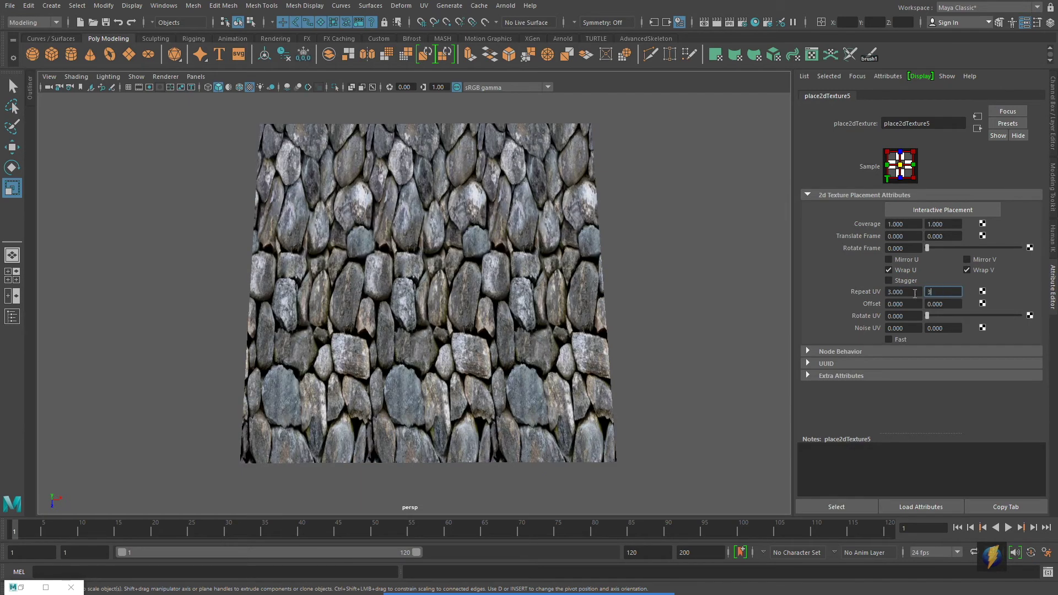
pyautogui.click(914, 294)
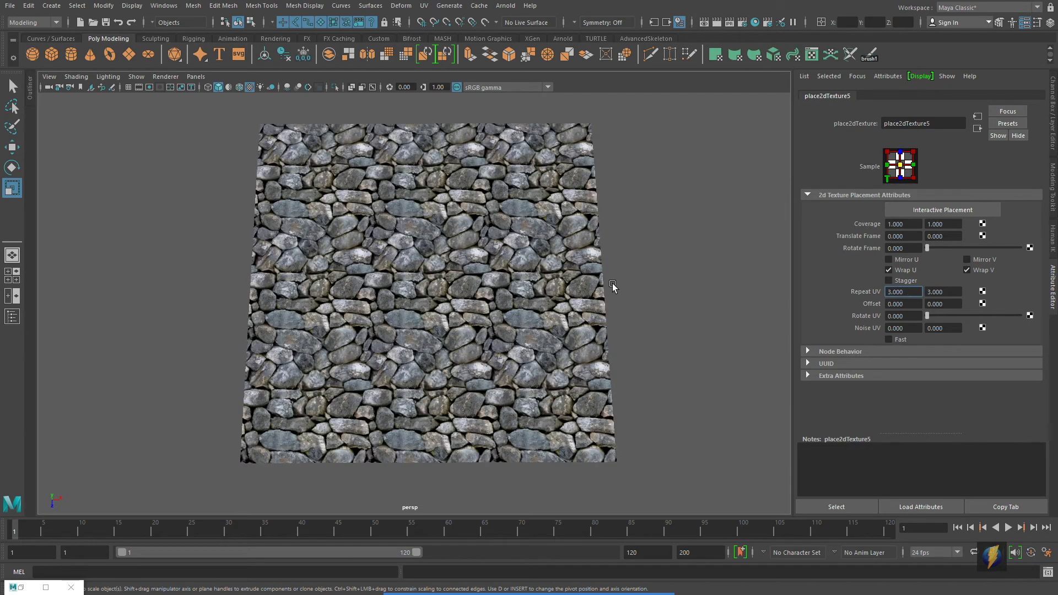
# Examine the tiled plane up close, checking the borders between texture repeats for visible seams.
pyautogui.moveTo(614, 288); pyautogui.dragTo(606, 298)
pyautogui.moveTo(468, 308); pyautogui.dragTo(551, 324)
pyautogui.moveTo(443, 320); pyautogui.dragTo(461, 335)
pyautogui.moveTo(611, 300); pyautogui.dragTo(530, 381)
pyautogui.moveTo(626, 352)
pyautogui.mouseDown()
pyautogui.moveTo(499, 342)
pyautogui.moveTo(501, 353)
pyautogui.moveTo(534, 323)
pyautogui.moveTo(596, 330)
pyautogui.moveTo(586, 333)
pyautogui.mouseUp()
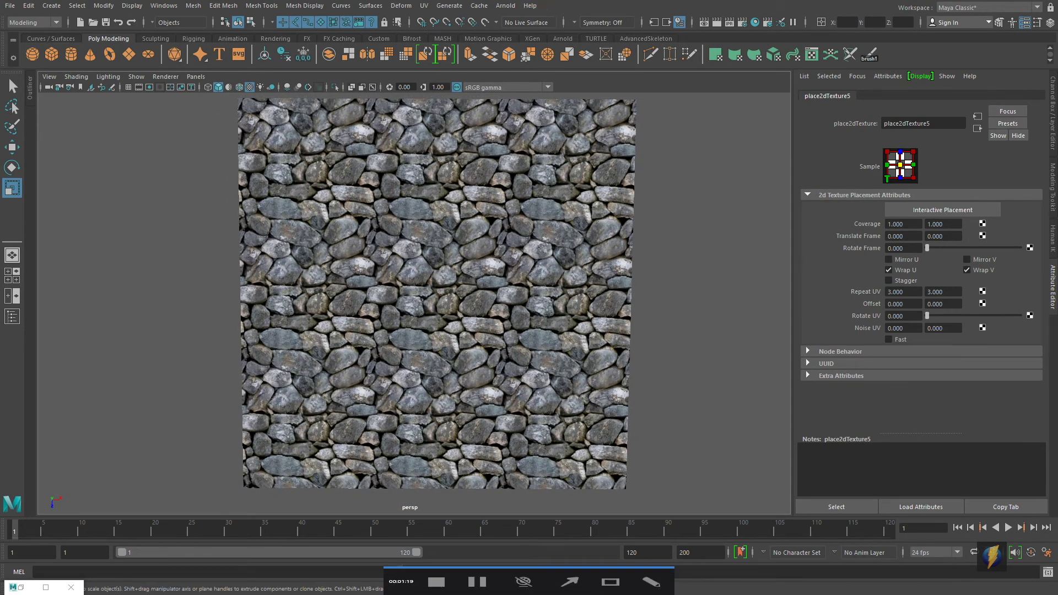
pyautogui.click(569, 581)
pyautogui.moveTo(689, 175)
pyautogui.mouseDown()
pyautogui.moveTo(434, 124)
pyautogui.moveTo(289, 206)
pyautogui.moveTo(401, 140)
pyautogui.moveTo(409, 205)
pyautogui.moveTo(503, 136)
pyautogui.moveTo(555, 207)
pyautogui.moveTo(547, 331)
pyautogui.moveTo(295, 333)
pyautogui.moveTo(249, 408)
pyautogui.moveTo(280, 460)
pyautogui.moveTo(363, 419)
pyautogui.moveTo(413, 455)
pyautogui.moveTo(541, 459)
pyautogui.moveTo(656, 391)
pyautogui.moveTo(686, 412)
pyautogui.mouseUp()
pyautogui.scroll(5, 444, 332)
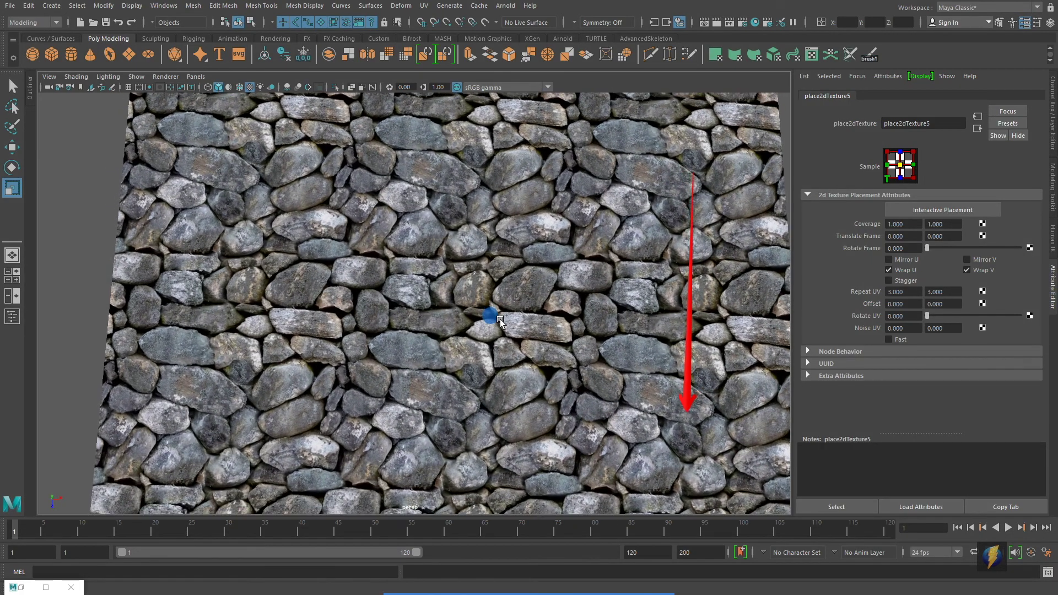
pyautogui.moveTo(500, 319); pyautogui.dragTo(500, 302)
pyautogui.moveTo(444, 194)
pyautogui.mouseDown()
pyautogui.moveTo(427, 380)
pyautogui.moveTo(447, 319)
pyautogui.moveTo(449, 330)
pyautogui.mouseUp()
pyautogui.moveTo(486, 161)
pyautogui.mouseDown()
pyautogui.moveTo(467, 316)
pyautogui.moveTo(494, 320)
pyautogui.mouseUp()
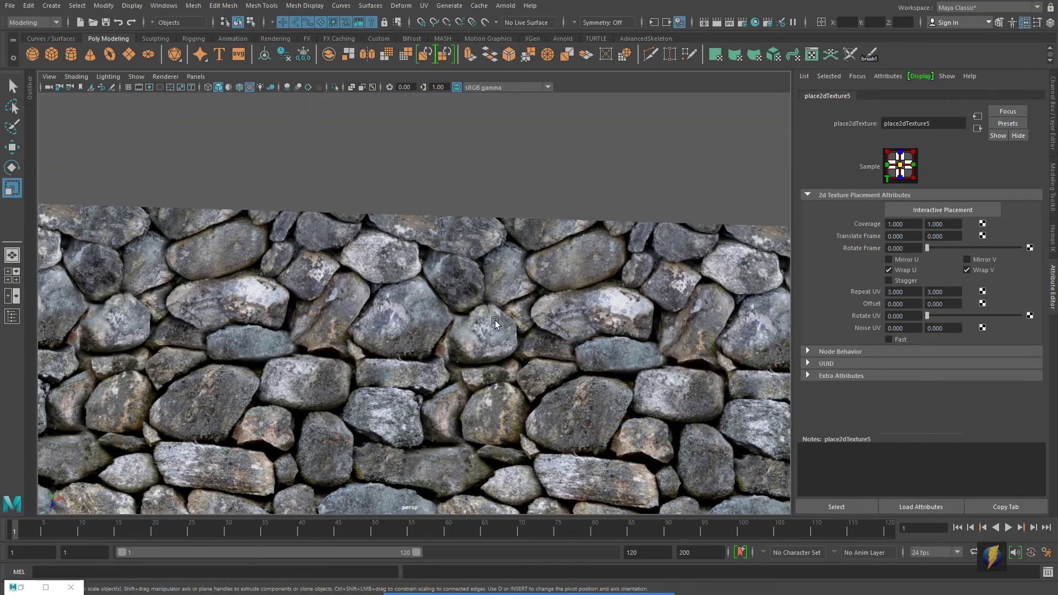
pyautogui.moveTo(634, 435); pyautogui.dragTo(532, 210)
pyautogui.moveTo(727, 284); pyautogui.dragTo(522, 246)
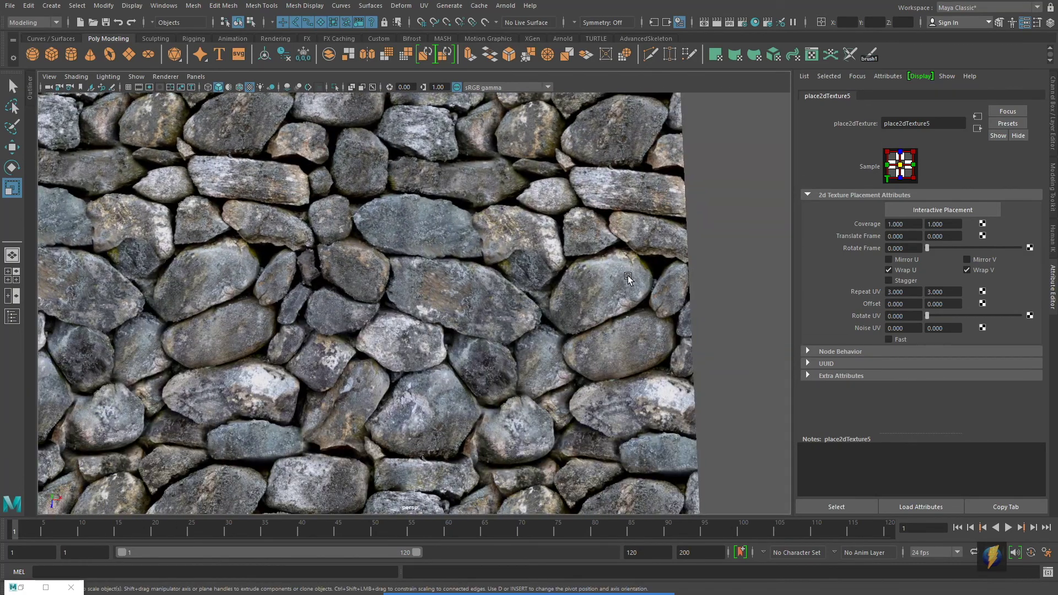
pyautogui.moveTo(628, 278); pyautogui.dragTo(504, 265)
pyautogui.scroll(2, 498, 325)
pyautogui.moveTo(487, 369); pyautogui.dragTo(573, 148)
pyautogui.moveTo(469, 363); pyautogui.dragTo(559, 145)
pyautogui.moveTo(617, 214); pyautogui.dragTo(434, 323)
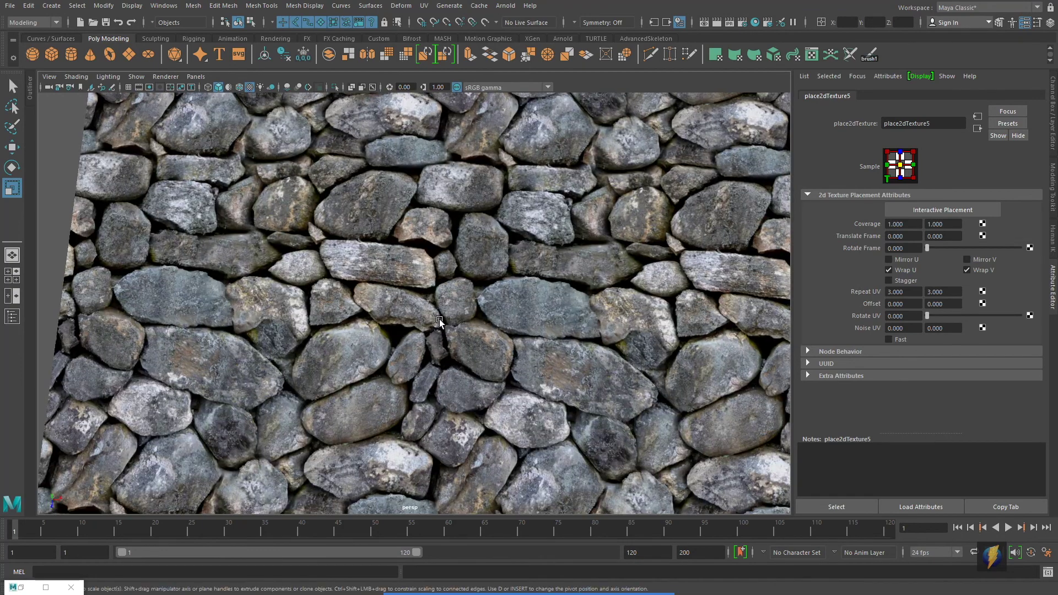
pyautogui.moveTo(551, 247); pyautogui.dragTo(459, 298)
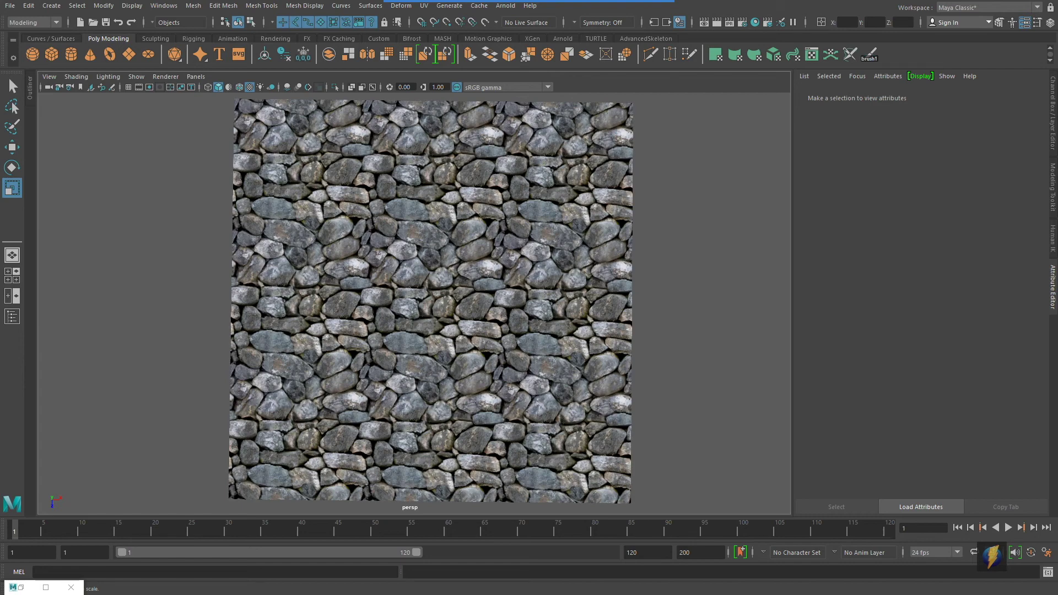
# Compare near and full views of the stone wall plane to find distinctive stones that reveal the repeating pattern.
pyautogui.scroll(5, 412, 349)
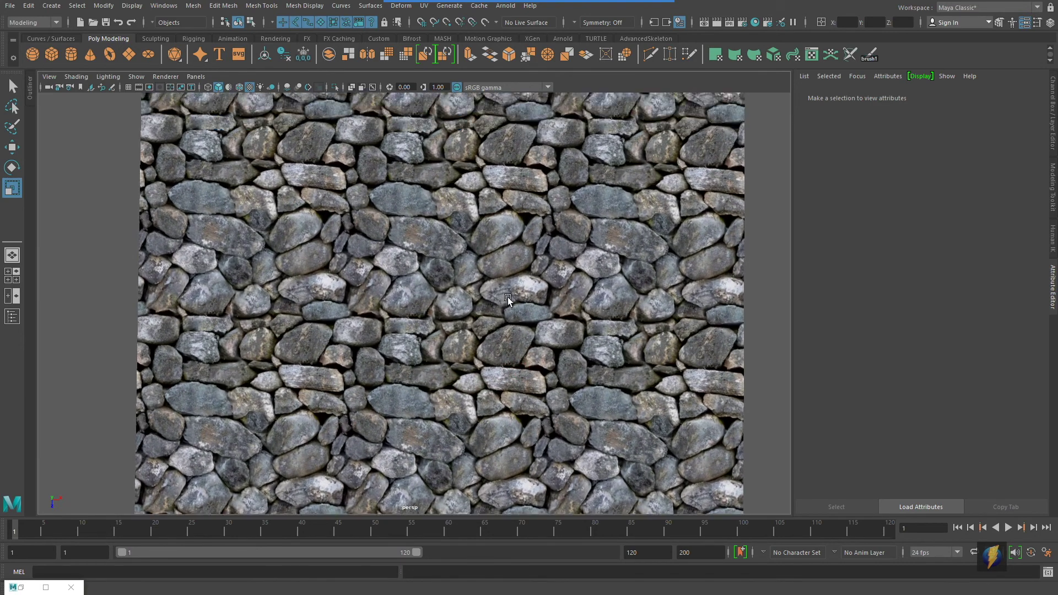
pyautogui.moveTo(507, 297)
pyautogui.mouseDown()
pyautogui.moveTo(508, 368)
pyautogui.moveTo(527, 170)
pyautogui.moveTo(507, 280)
pyautogui.mouseUp()
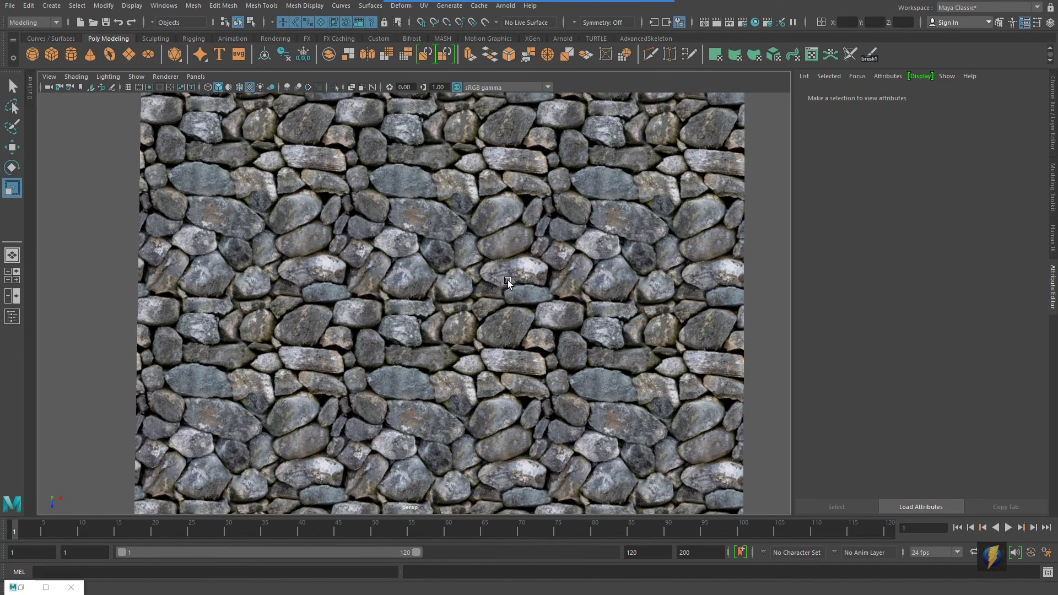
pyautogui.scroll(-8, 507, 280)
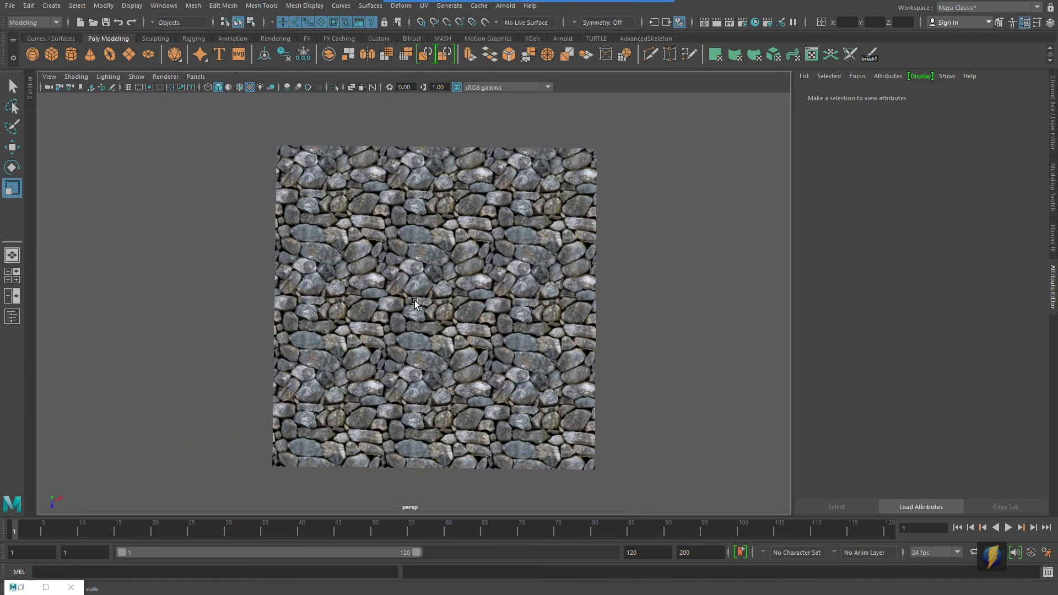
pyautogui.scroll(3, 414, 299)
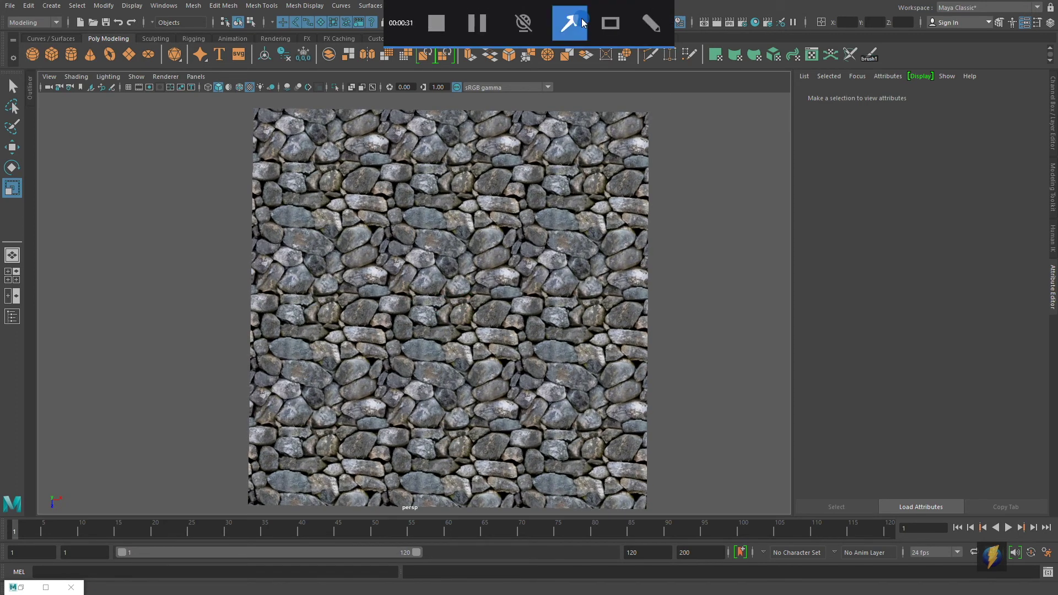
pyautogui.click(583, 22)
pyautogui.moveTo(694, 159)
pyautogui.mouseDown()
pyautogui.moveTo(415, 147)
pyautogui.moveTo(268, 196)
pyautogui.moveTo(412, 145)
pyautogui.moveTo(431, 217)
pyautogui.moveTo(514, 154)
pyautogui.moveTo(554, 216)
pyautogui.moveTo(515, 165)
pyautogui.moveTo(303, 243)
pyautogui.moveTo(301, 339)
pyautogui.moveTo(417, 331)
pyautogui.moveTo(525, 173)
pyautogui.moveTo(660, 152)
pyautogui.moveTo(263, 292)
pyautogui.moveTo(590, 292)
pyautogui.moveTo(591, 158)
pyautogui.moveTo(557, 163)
pyautogui.mouseUp()
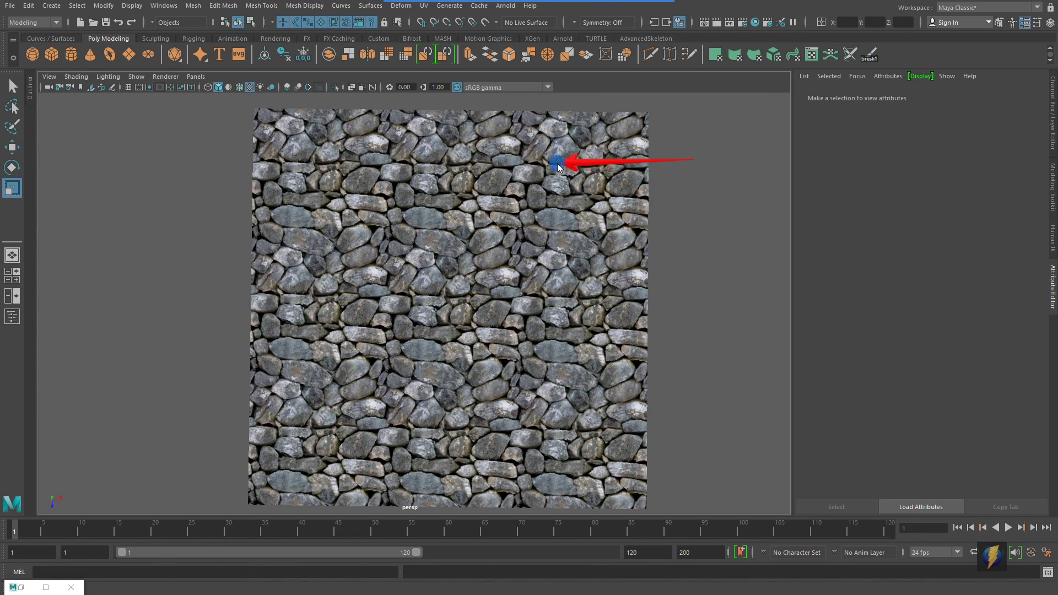
pyautogui.moveTo(372, 163)
pyautogui.mouseDown()
pyautogui.moveTo(303, 163)
pyautogui.moveTo(290, 371)
pyautogui.moveTo(305, 427)
pyautogui.moveTo(555, 428)
pyautogui.mouseUp()
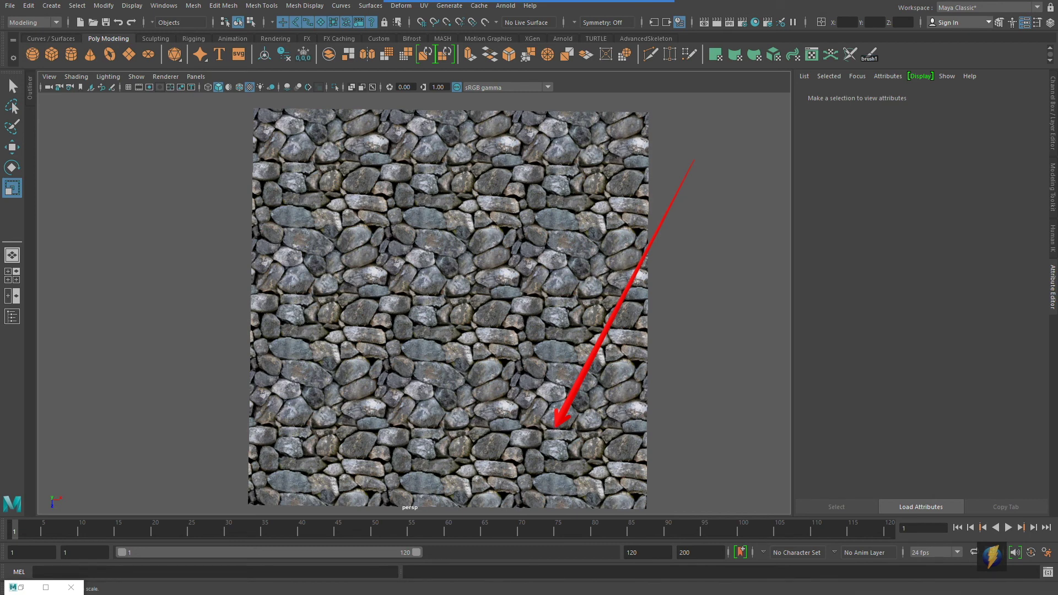
# Open the Hypershade beside the stone wall plane and assign the lambert7 material to the plane.
pyautogui.press('Escape')
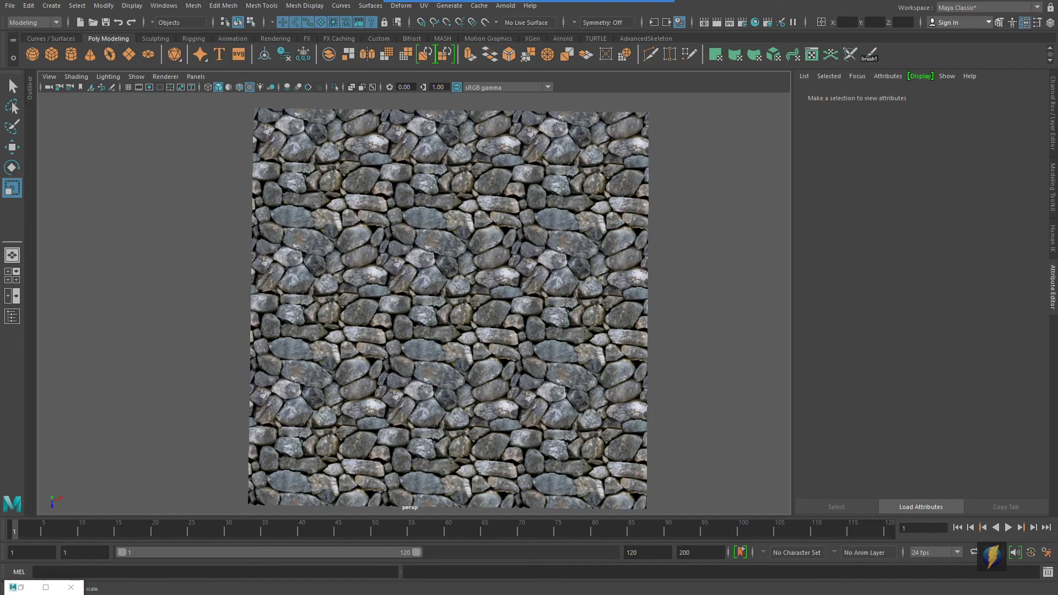
pyautogui.moveTo(393, 357); pyautogui.dragTo(535, 354)
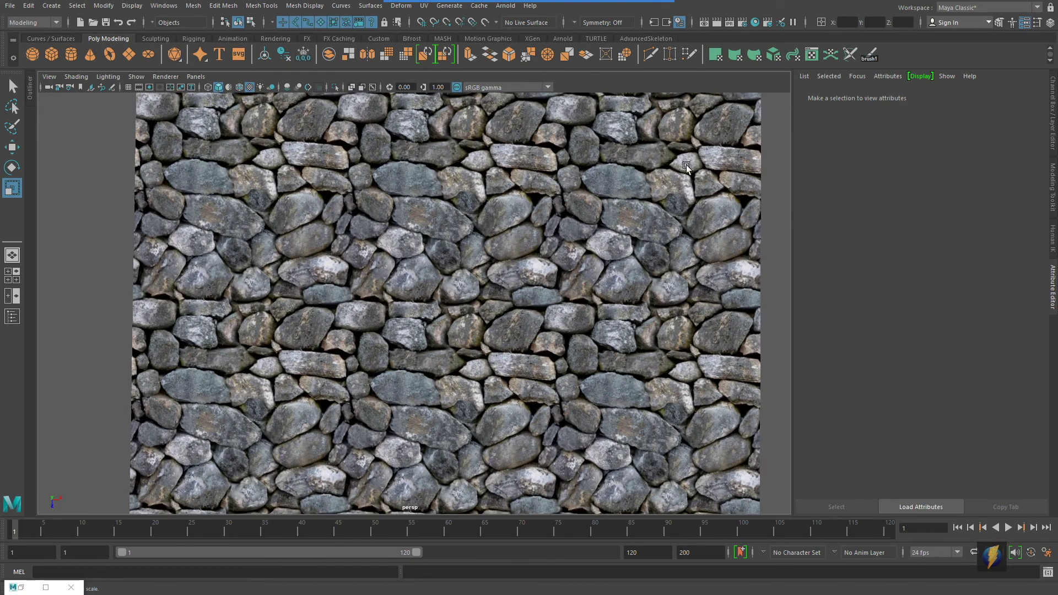
pyautogui.click(756, 22)
pyautogui.moveTo(582, 319); pyautogui.dragTo(847, 301)
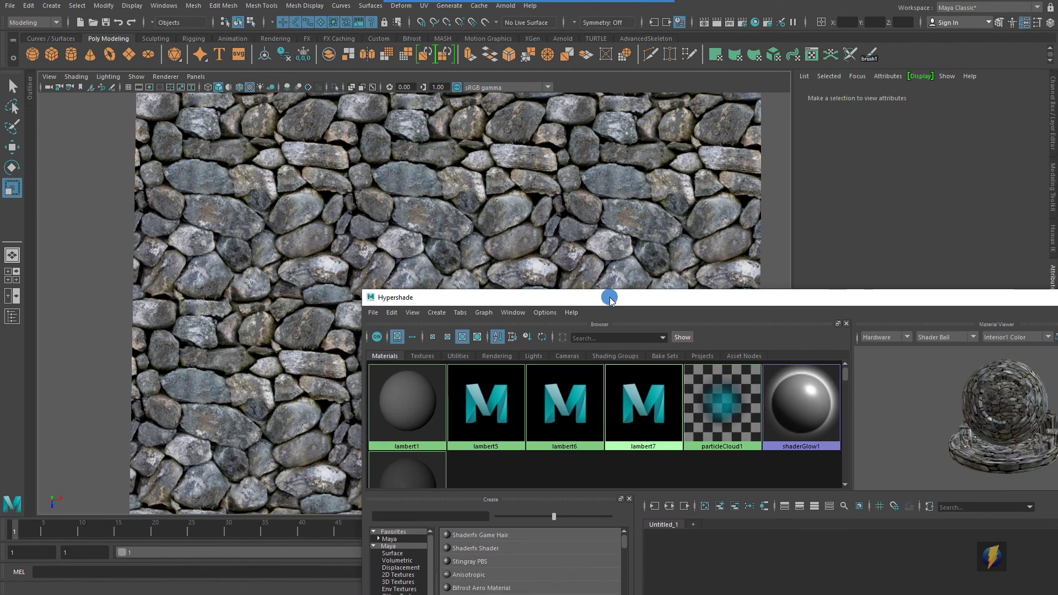
pyautogui.moveTo(609, 297); pyautogui.dragTo(852, 276)
pyautogui.moveTo(464, 254); pyautogui.dragTo(387, 255)
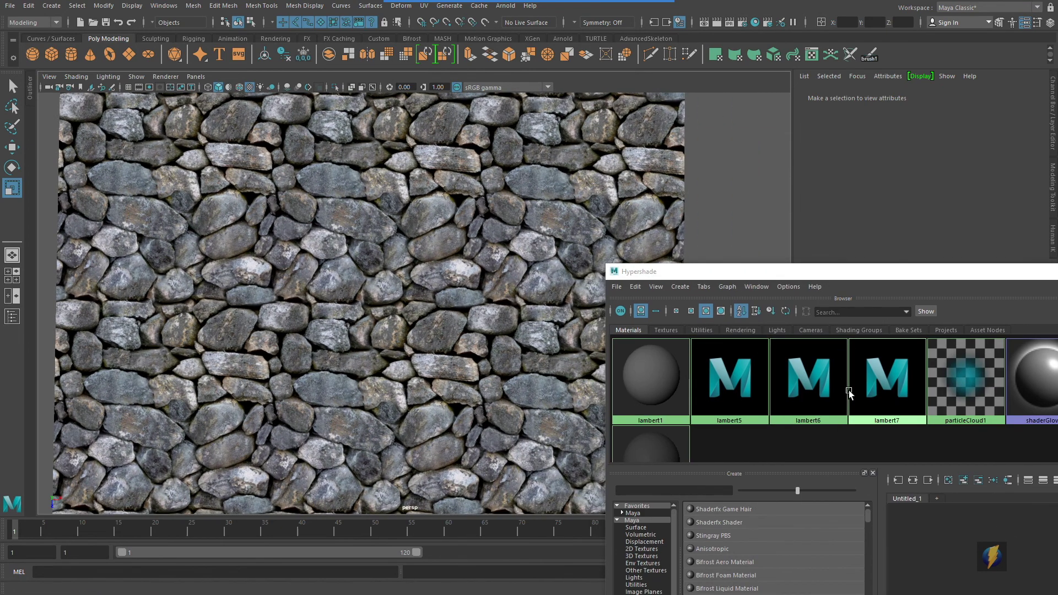
pyautogui.moveTo(887, 385); pyautogui.dragTo(501, 339)
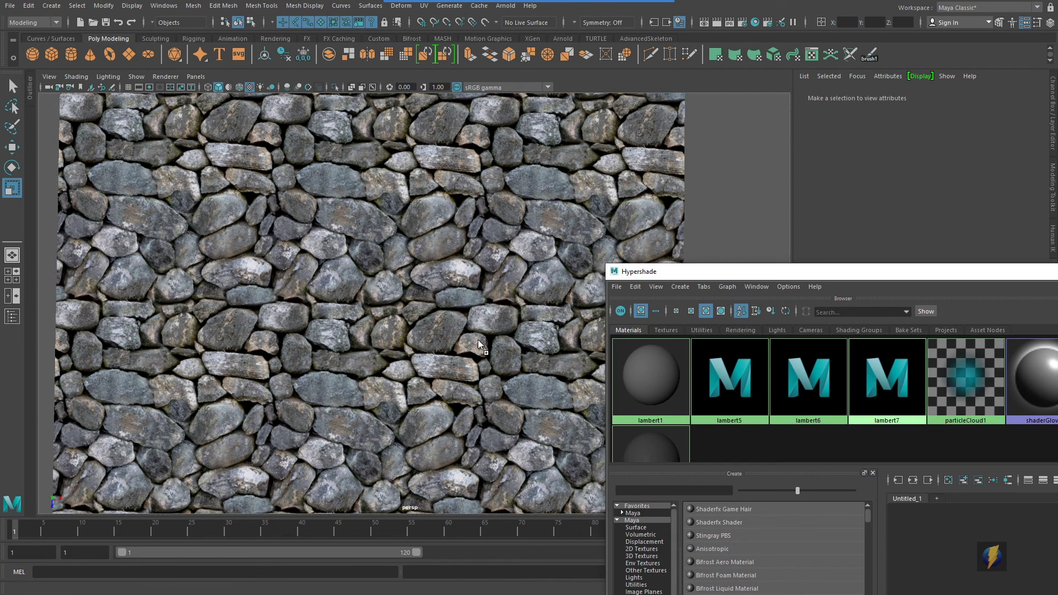
pyautogui.moveTo(402, 342); pyautogui.dragTo(401, 340)
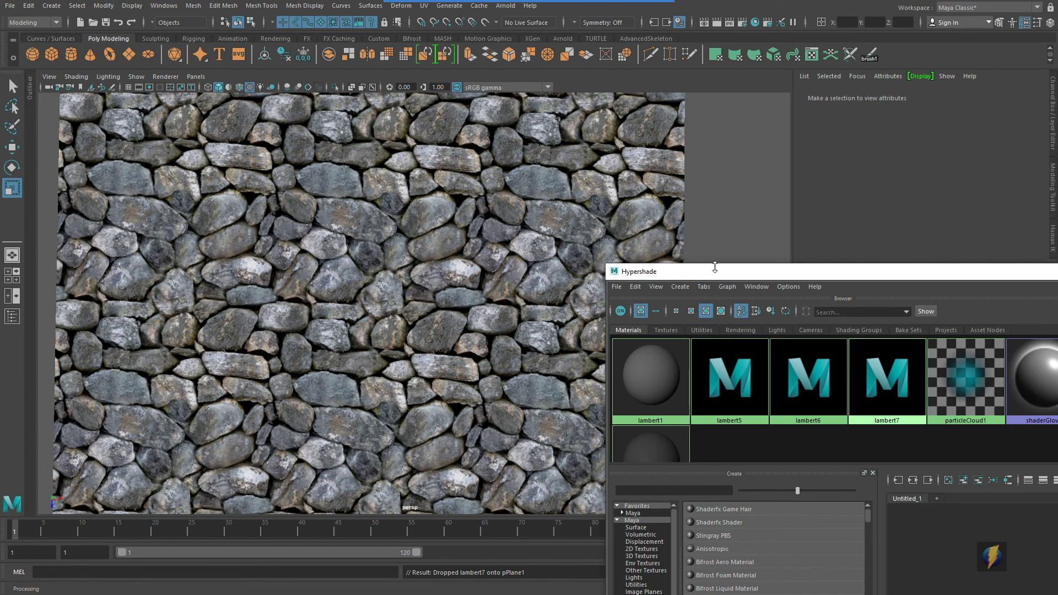
# Assign the lambert6 material to the whole stone wall plane to compare its tiling with lambert7.
pyautogui.moveTo(716, 271); pyautogui.dragTo(812, 258)
pyautogui.moveTo(505, 270); pyautogui.dragTo(385, 253)
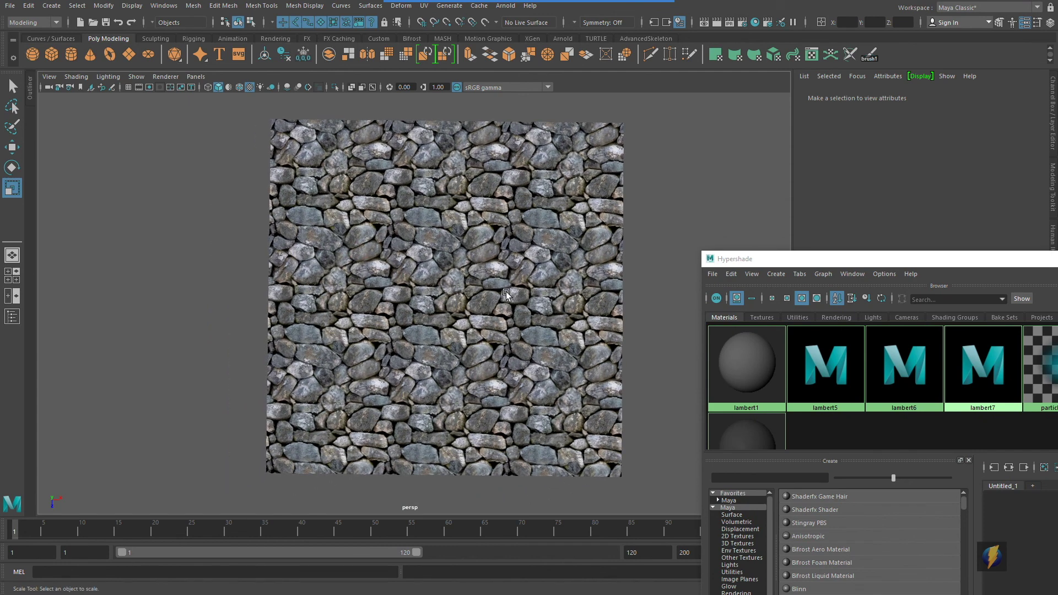
pyautogui.moveTo(899, 368); pyautogui.dragTo(571, 394)
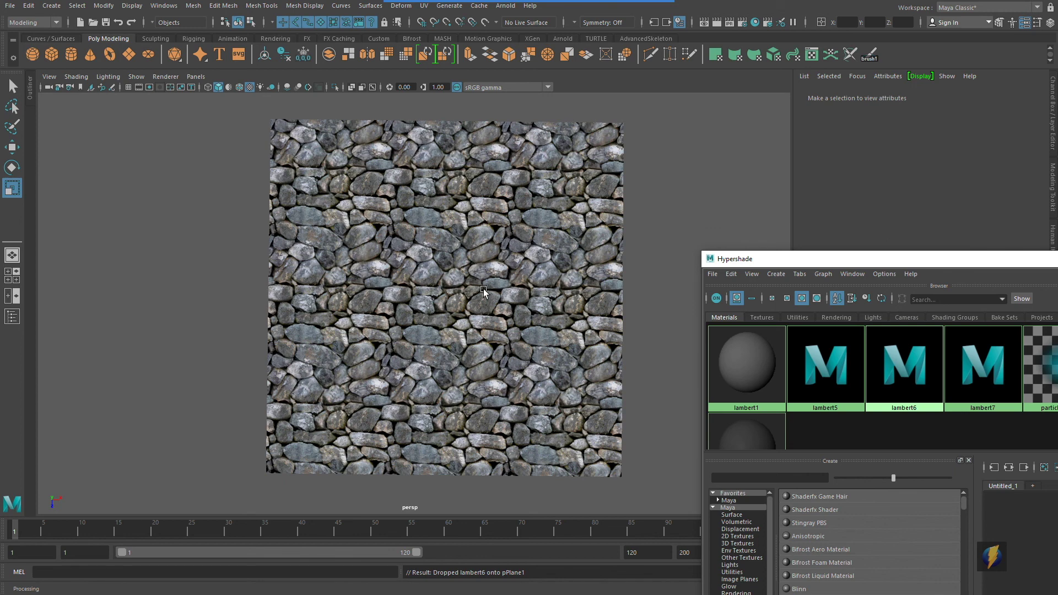
pyautogui.click(538, 396)
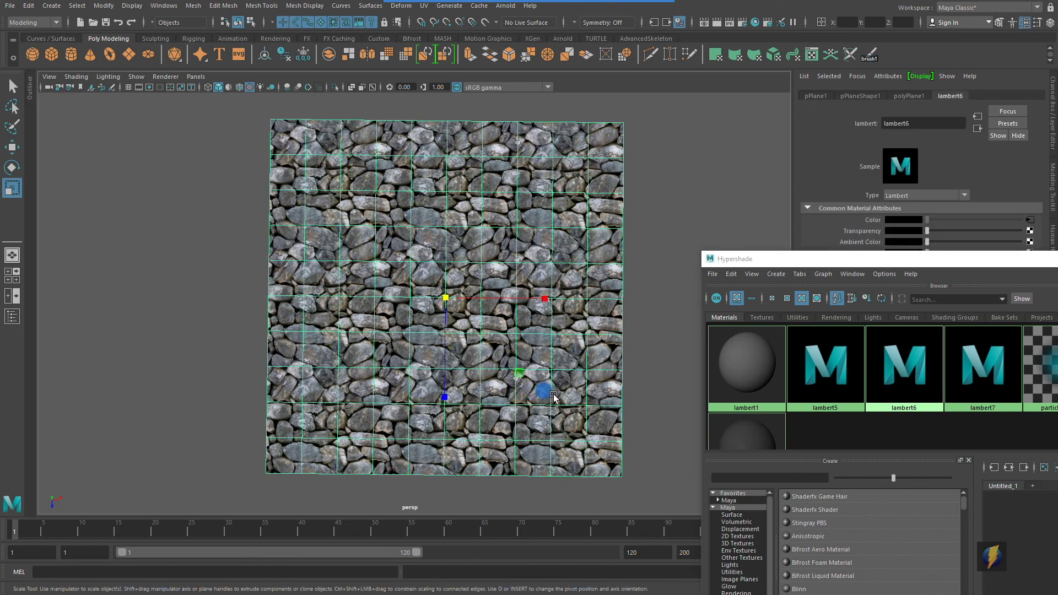
pyautogui.click(650, 352)
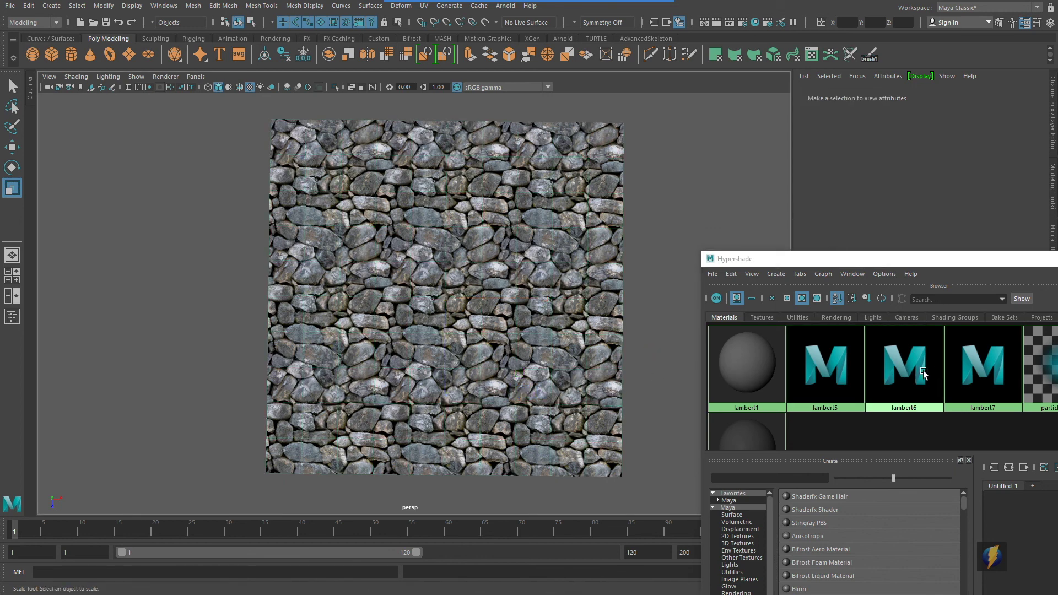
# Reassign lambert7 to the stone wall plane and inspect how its pattern repeats.
pyautogui.moveTo(983, 367); pyautogui.dragTo(471, 340)
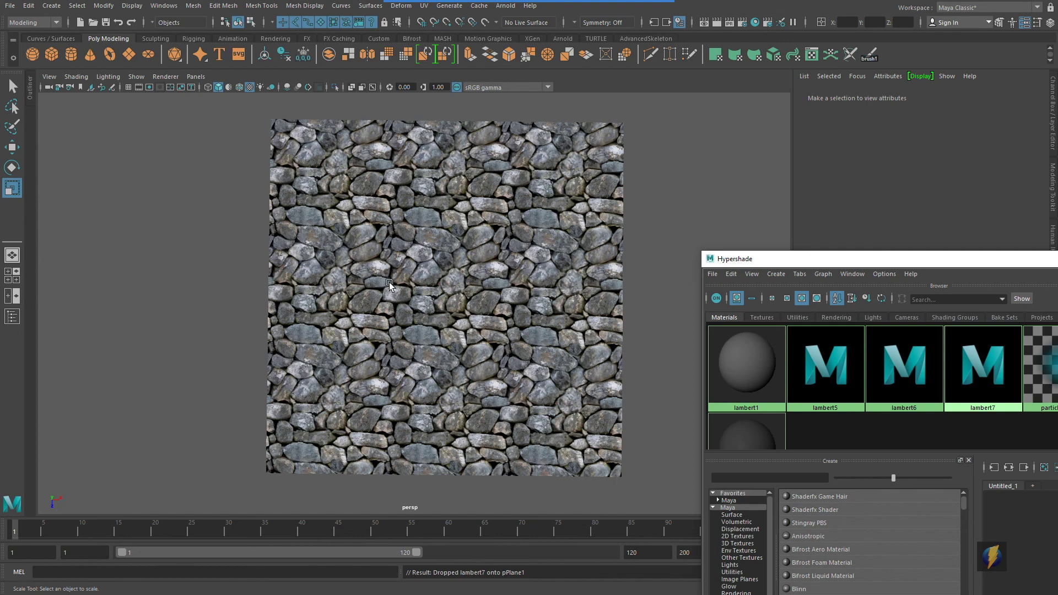
pyautogui.scroll(5, 276, 353)
pyautogui.moveTo(569, 301); pyautogui.dragTo(368, 339)
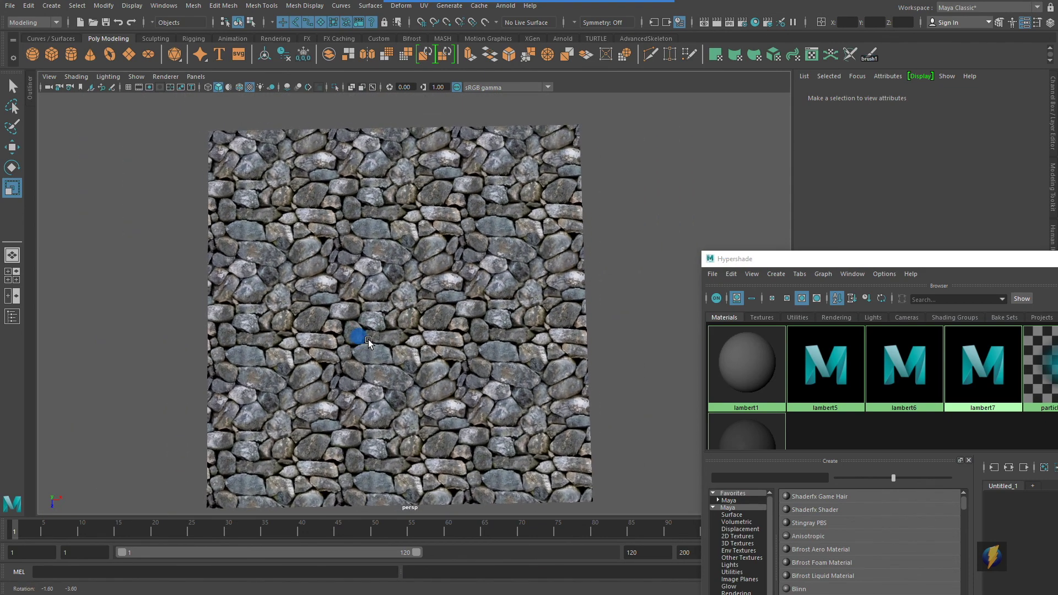